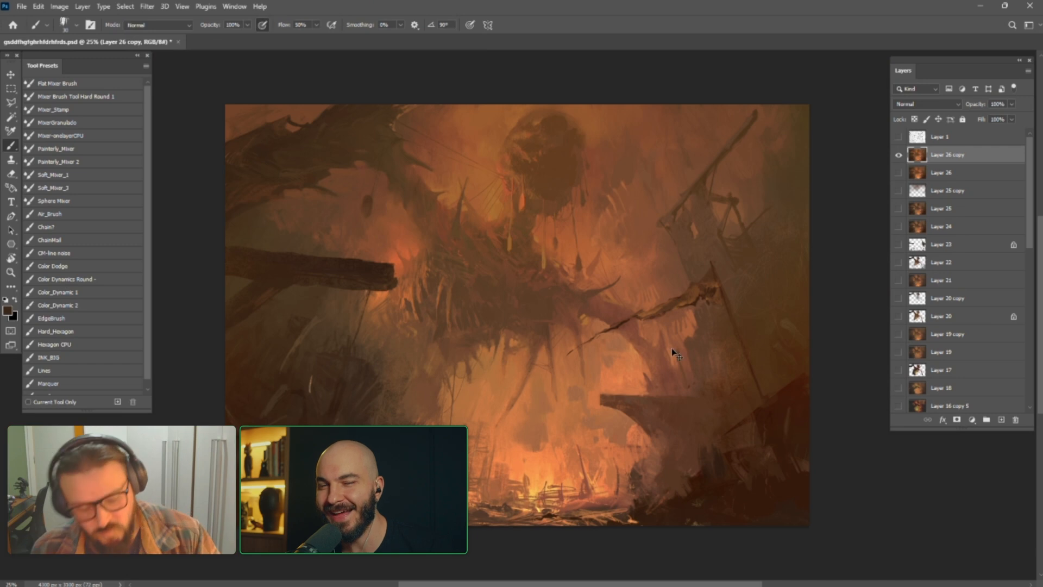
Duplicate Layer 26 copy and keep only the new duplicate visible for painting
key(ctrl+j)
click(899, 173)
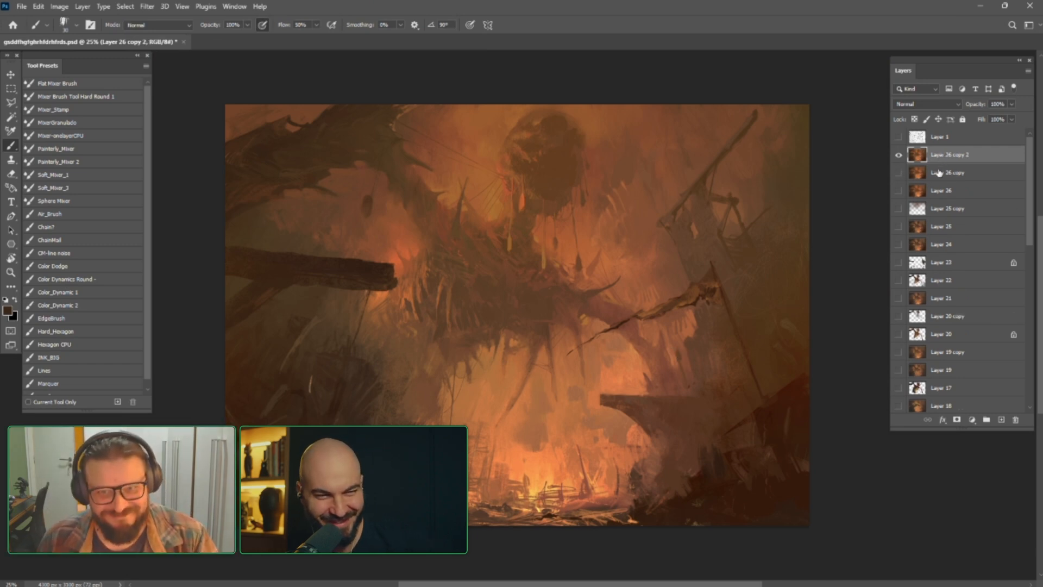
key(ctrl+m)
drag(775, 76, 791, 74)
drag(836, 192, 836, 207)
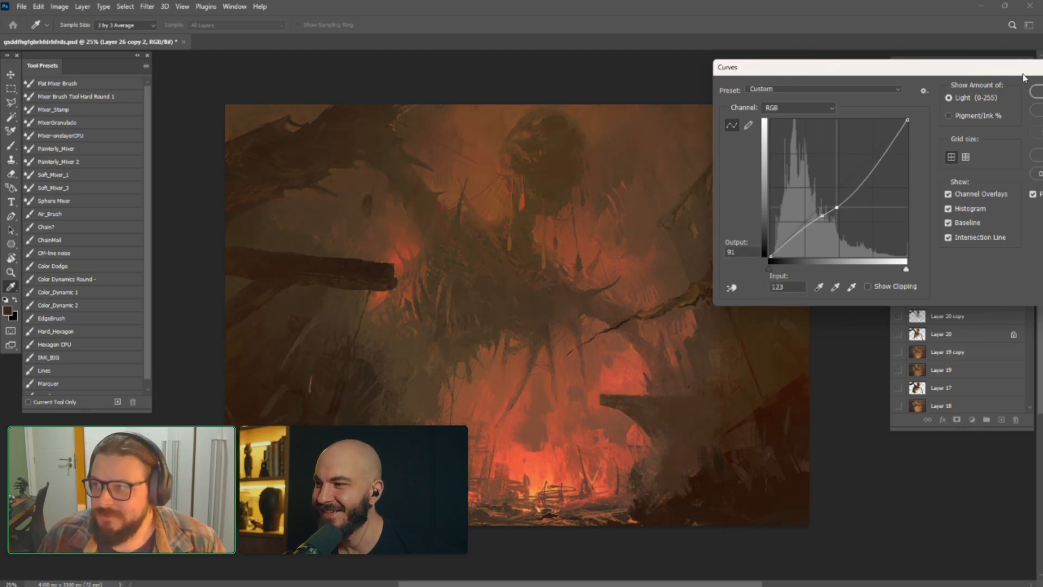
drag(1024, 77, 777, 80)
click(804, 129)
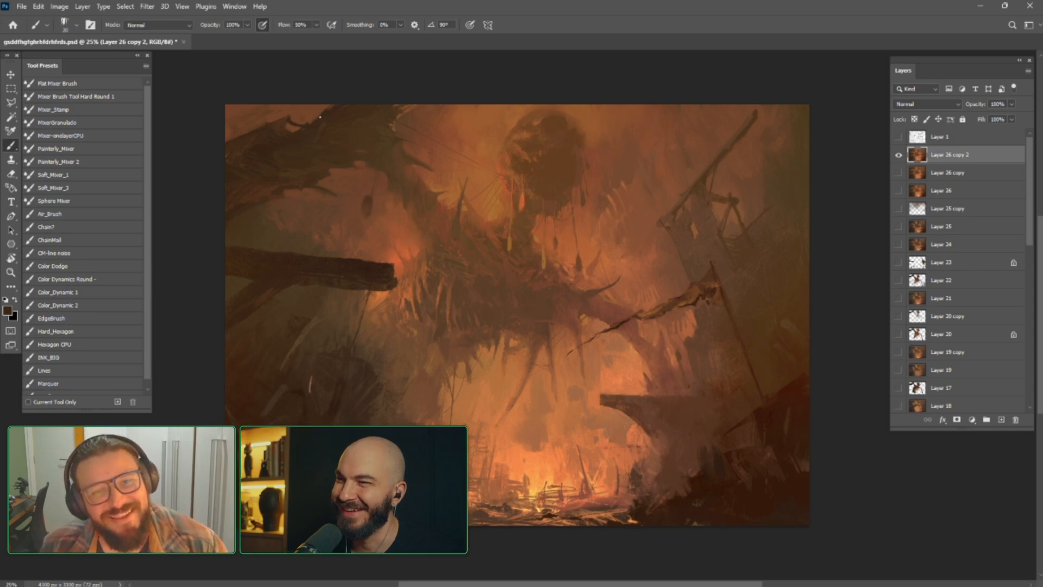
Sample brown tones and touch up the dark branches in the painting's upper-left corner
alt+click(287, 122)
alt+click(269, 115)
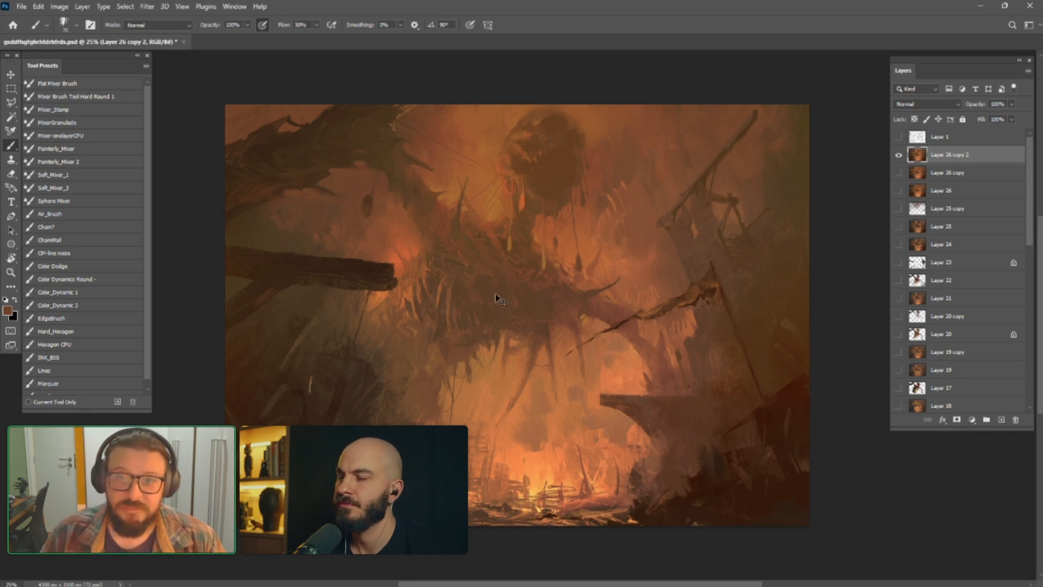
Paint small orange highlights on the round hanging mass using the INK_BIG brush preset at a reduced size
scroll(494, 296, up, 1)
scroll(495, 302, up, 2)
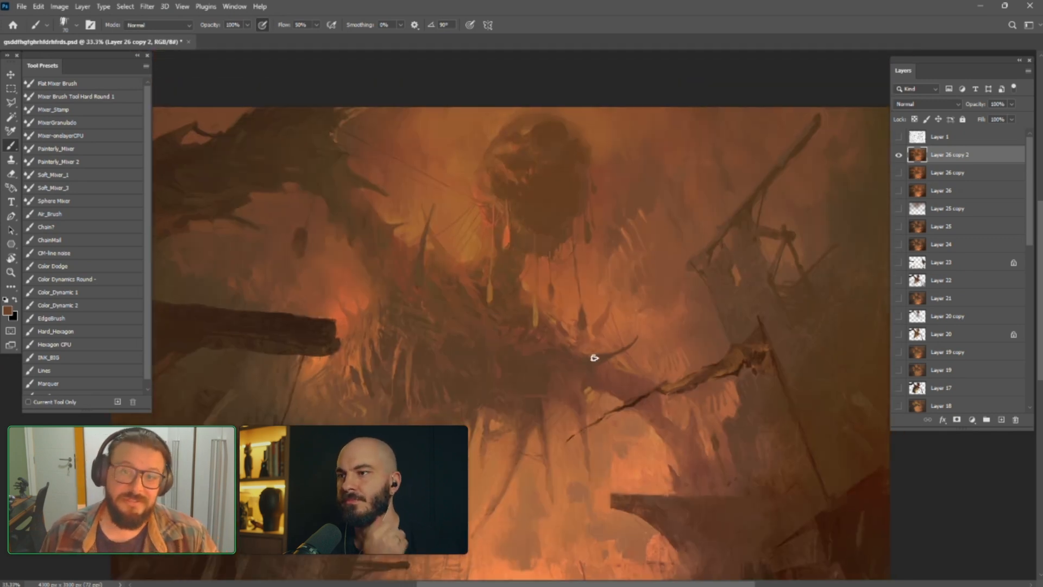
click(61, 360)
alt+click(343, 317)
key(bracketleft)
key(bracketleft)
key(bracketleft)
key(bracketleft)
key(bracketleft)
key(bracketleft)
key(bracketleft)
key(bracketleft)
key(bracketleft)
key(bracketleft)
key(bracketleft)
key(bracketleft)
key(bracketleft)
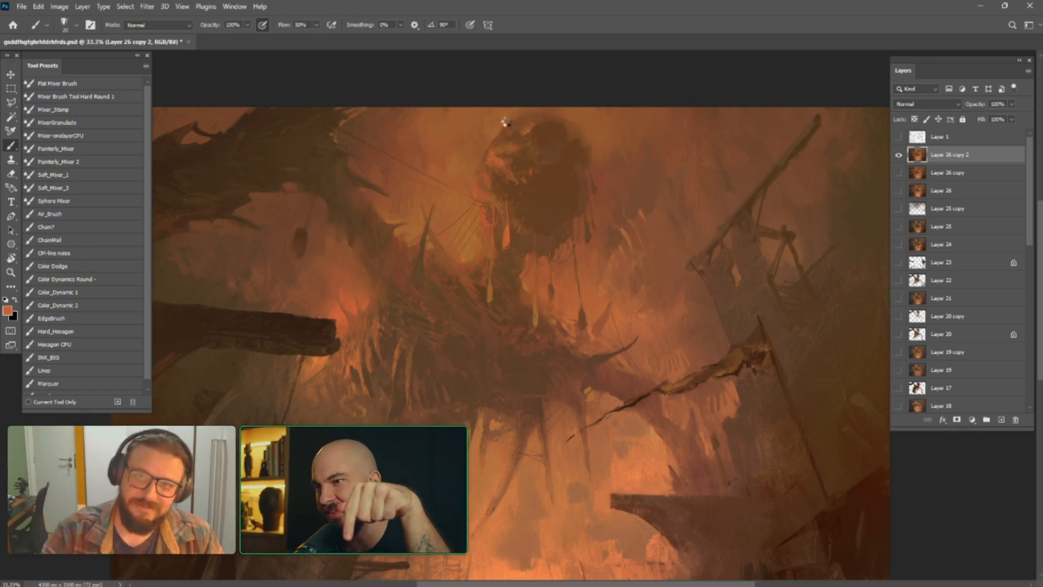
Flip the image horizontally and refine the round hanging mass and its surroundings with sampled orange and brown tones
key(ctrl+shift+h)
drag(669, 257, 659, 259)
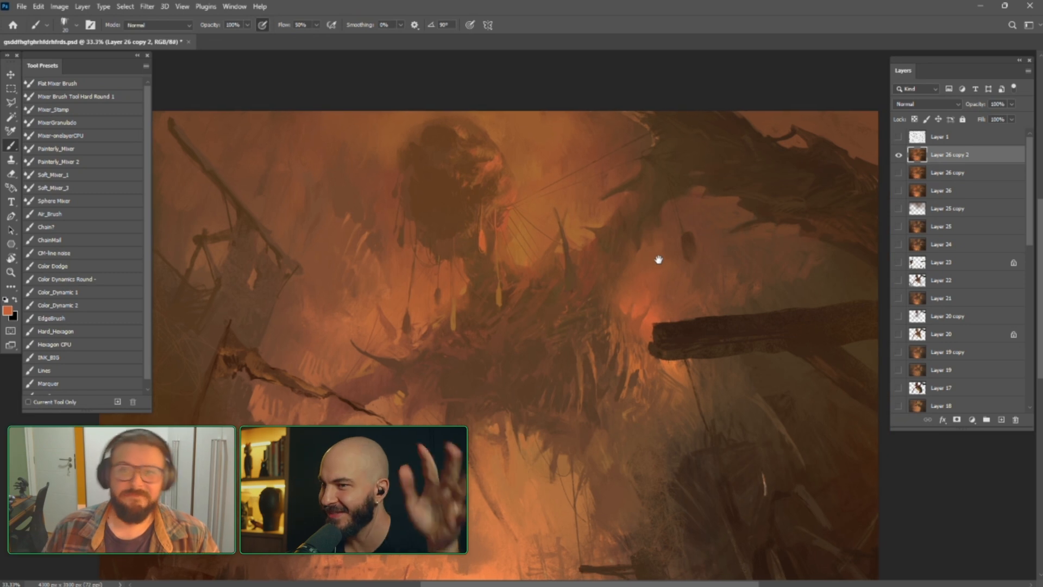
key(bracketleft)
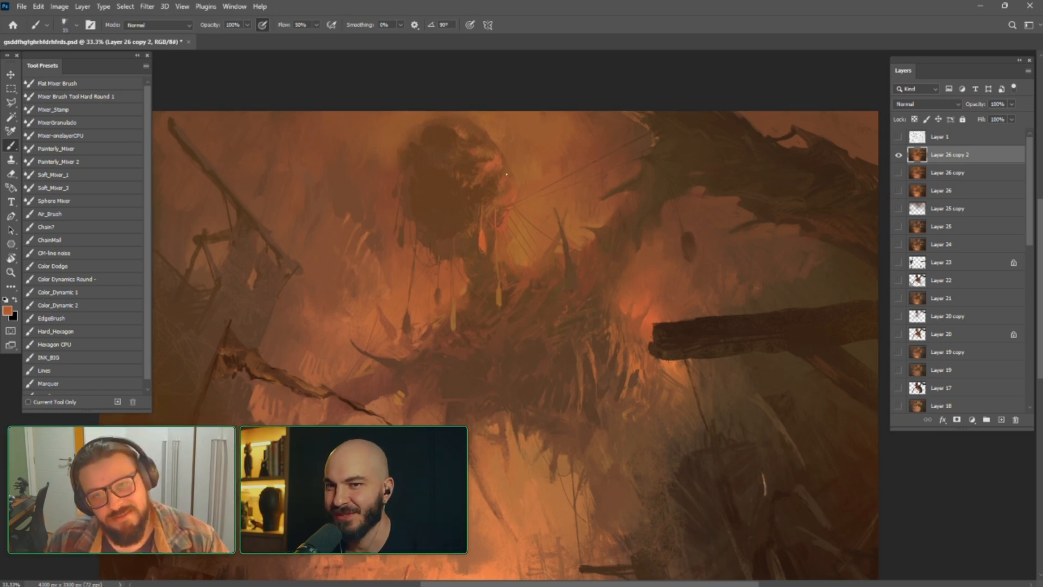
key(bracketright)
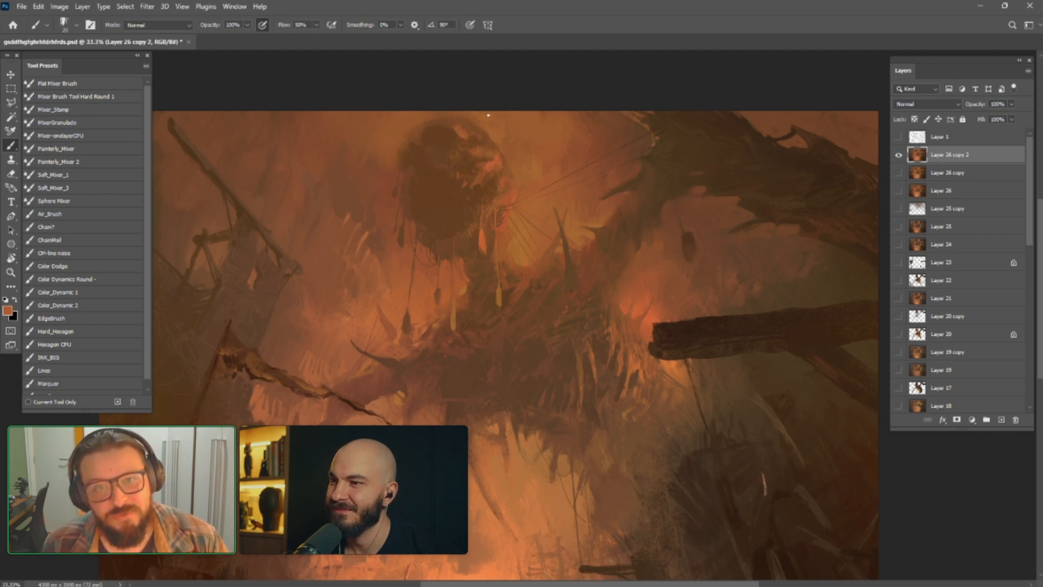
alt+click(456, 116)
drag(460, 132, 457, 125)
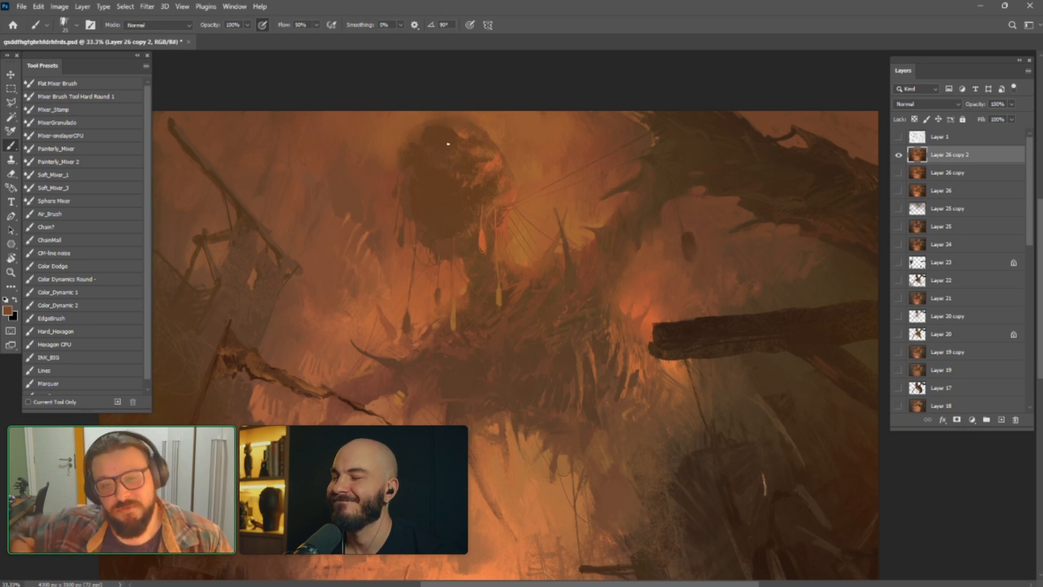
alt+click(465, 258)
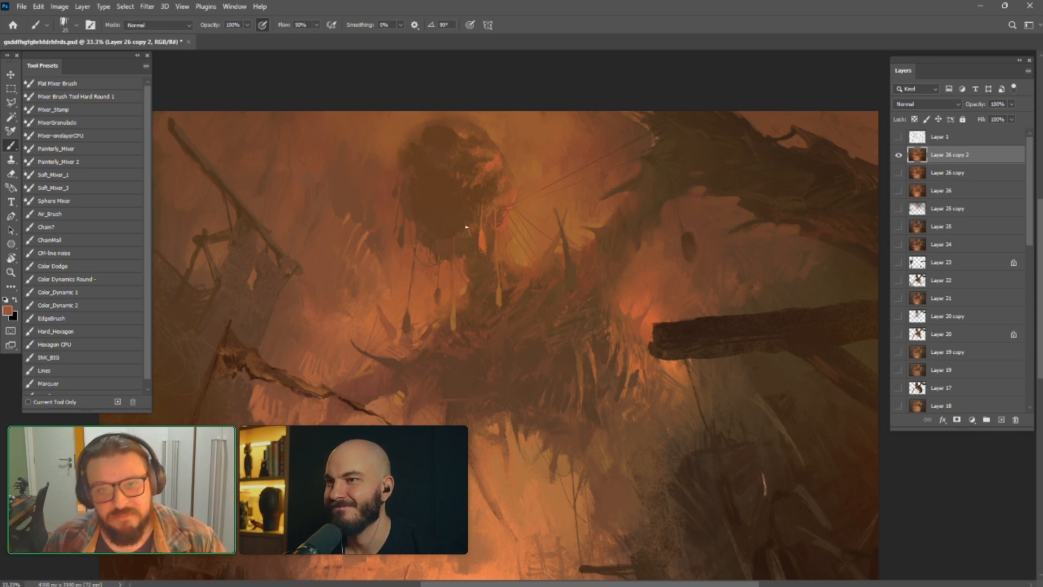
alt+click(498, 228)
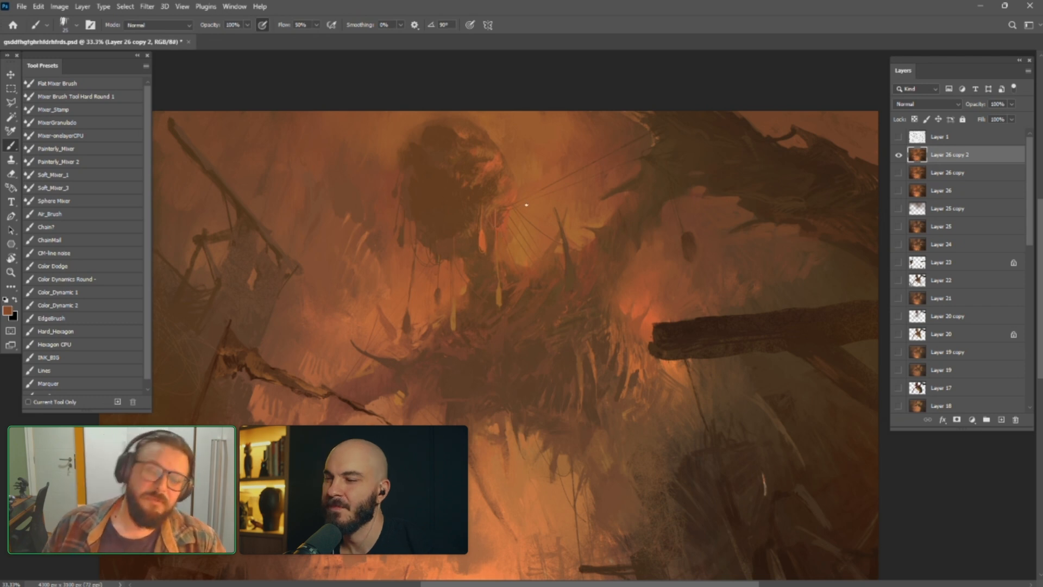
Paint textured strokes of sampled orange and brown in the background beside the broken mast, using a larger brush
alt+click(325, 315)
alt+click(337, 316)
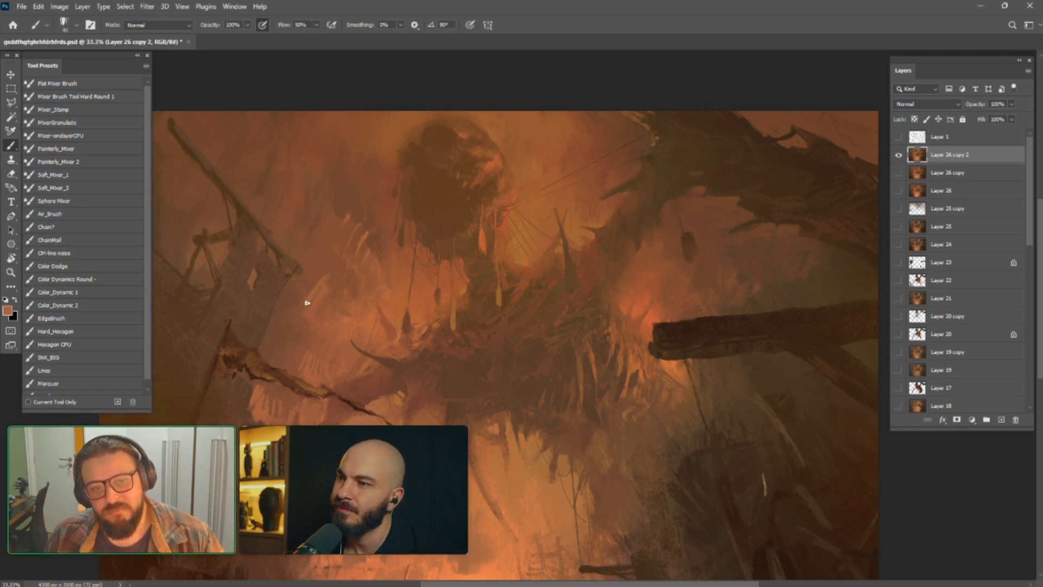
alt+click(342, 210)
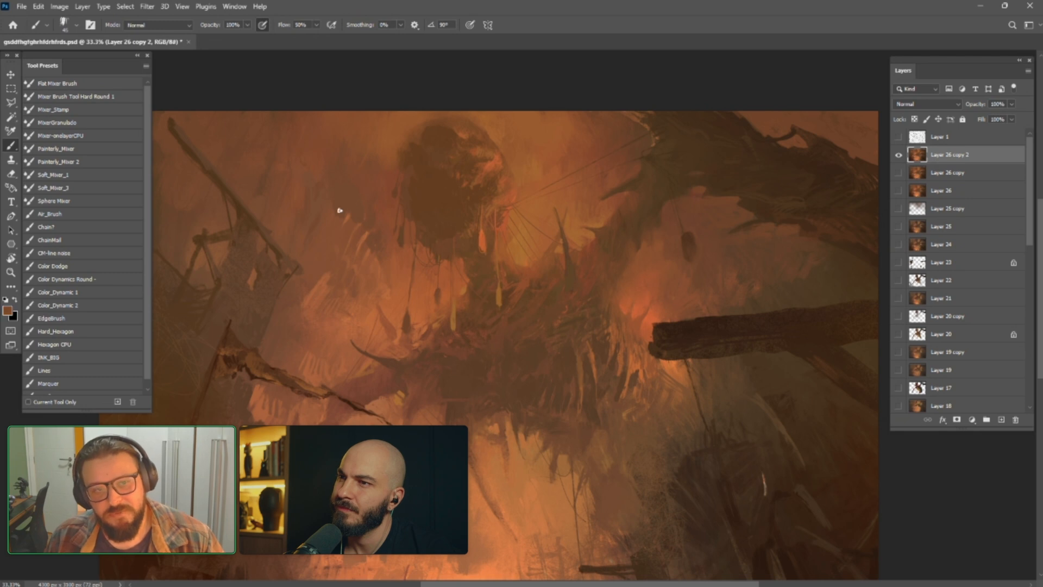
alt+click(322, 267)
alt+click(329, 263)
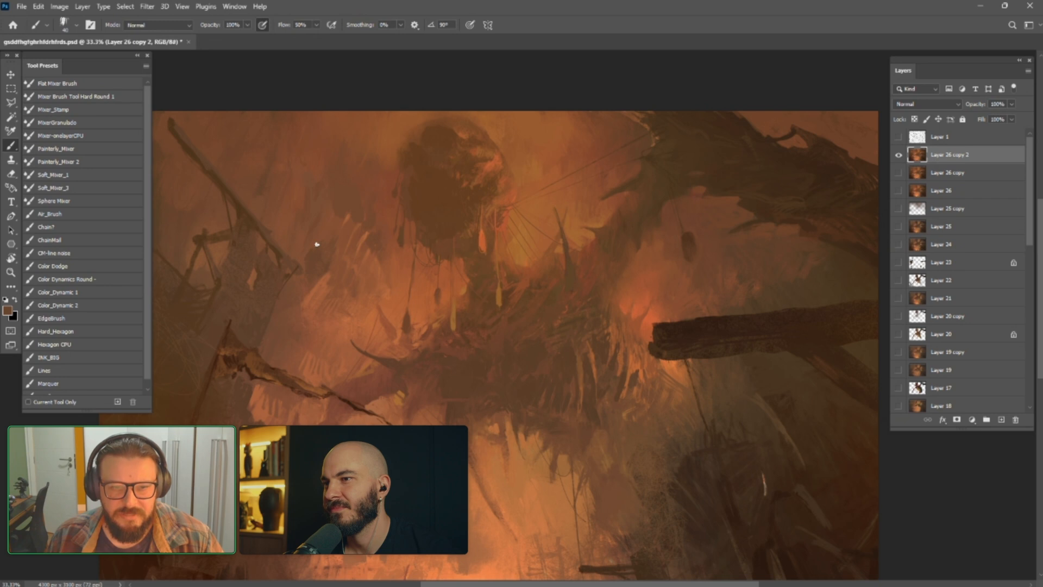
alt+click(348, 234)
key(])
alt+click(329, 226)
drag(329, 232, 304, 267)
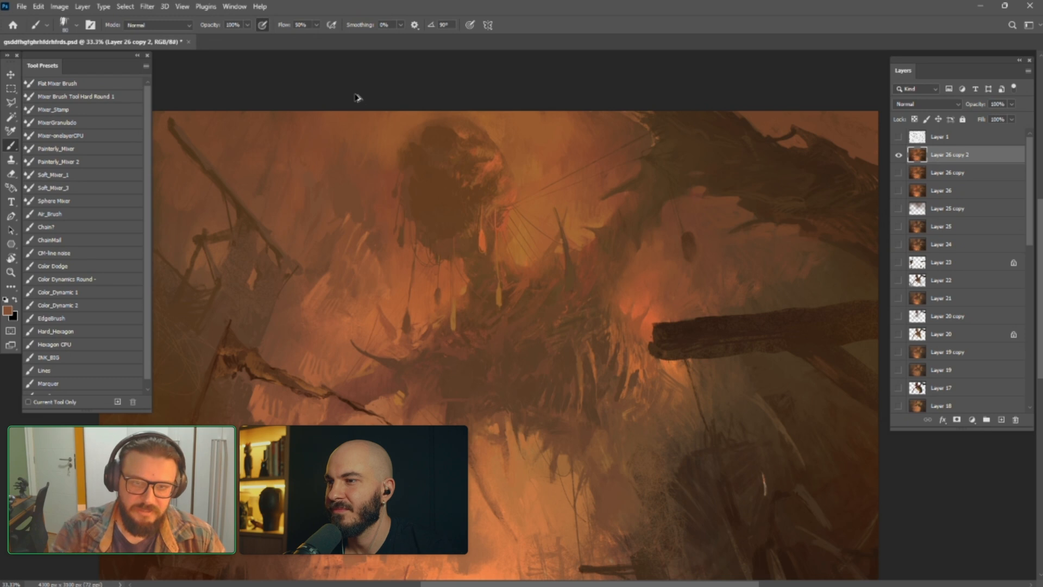
Flip the image back horizontally, try a small stroke of sampled colour beside the broken mast, and undo that stroke
key(ctrl+shift+h)
drag(537, 326, 487, 294)
alt+click(610, 233)
key(bracketleft)
key(bracketleft)
key(bracketleft)
key(bracketleft)
key(bracketleft)
key(bracketleft)
key(bracketleft)
key(bracketleft)
drag(600, 248, 605, 247)
key(ctrl+z)
Check the perspective grid on Layer 1 and paint small orange and brown strokes beside the broken mast
click(899, 137)
click(899, 137)
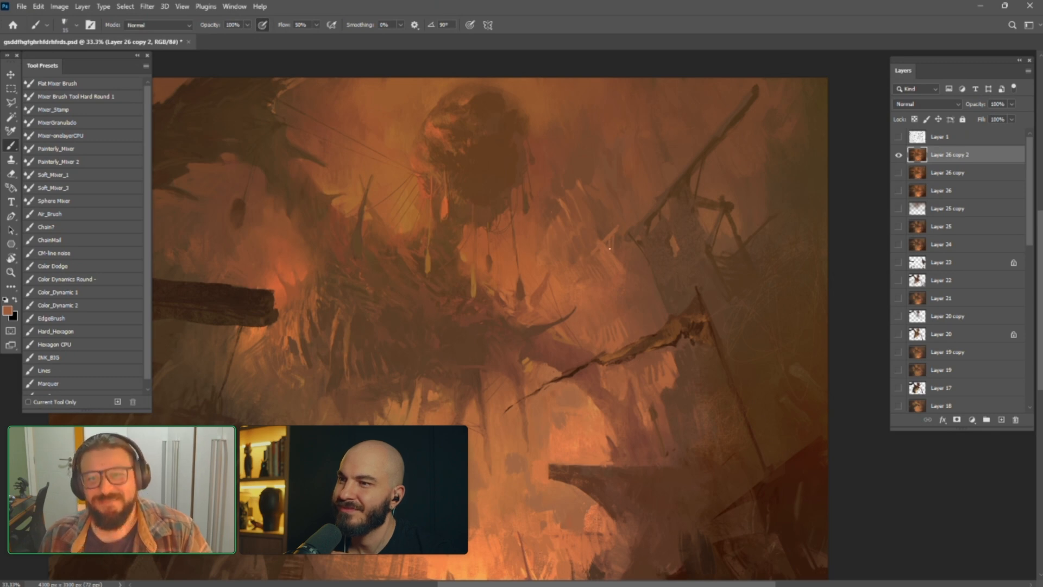
alt+click(618, 239)
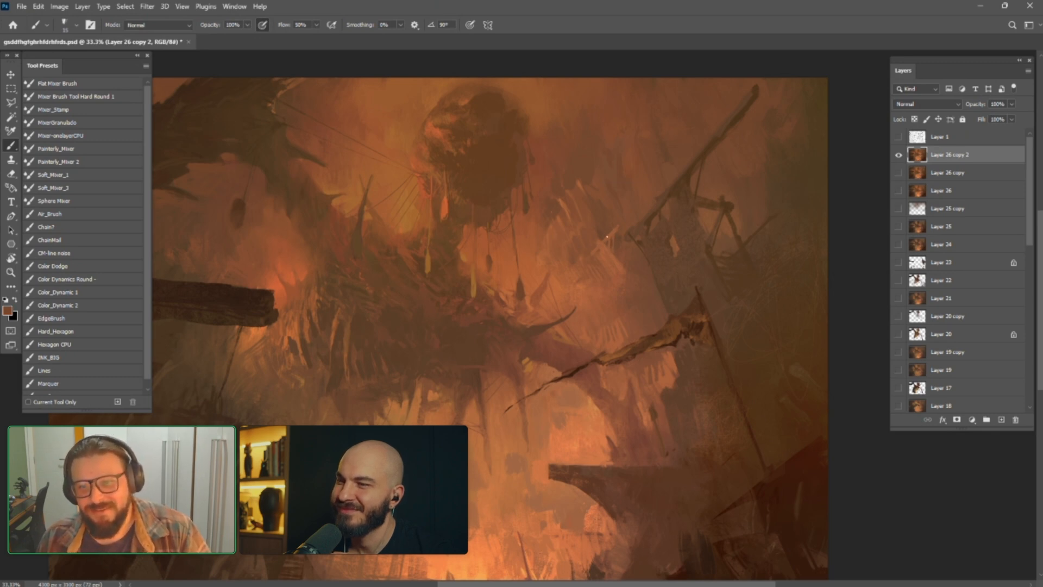
key(bracketright)
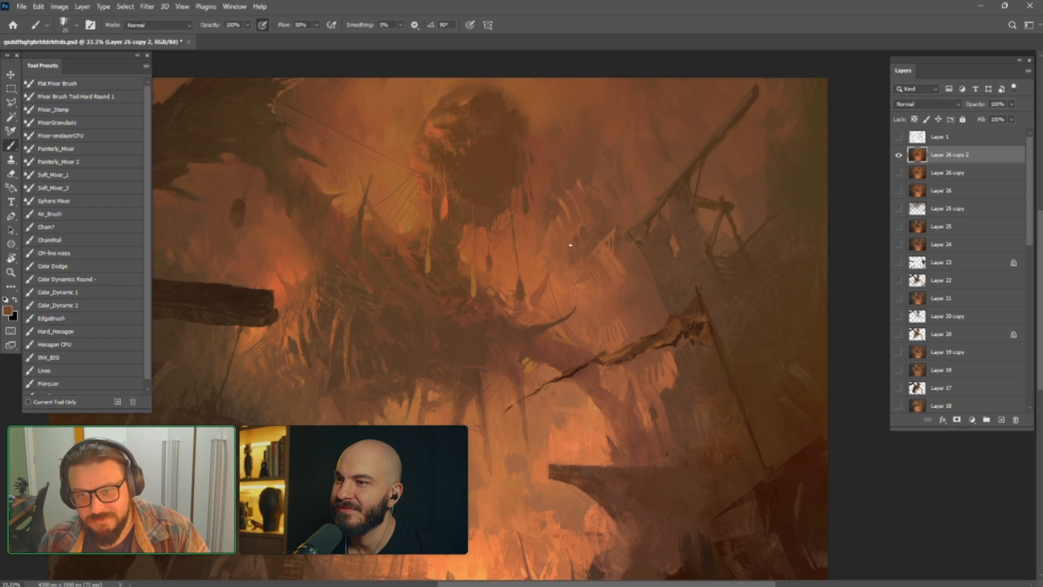
key(bracketleft)
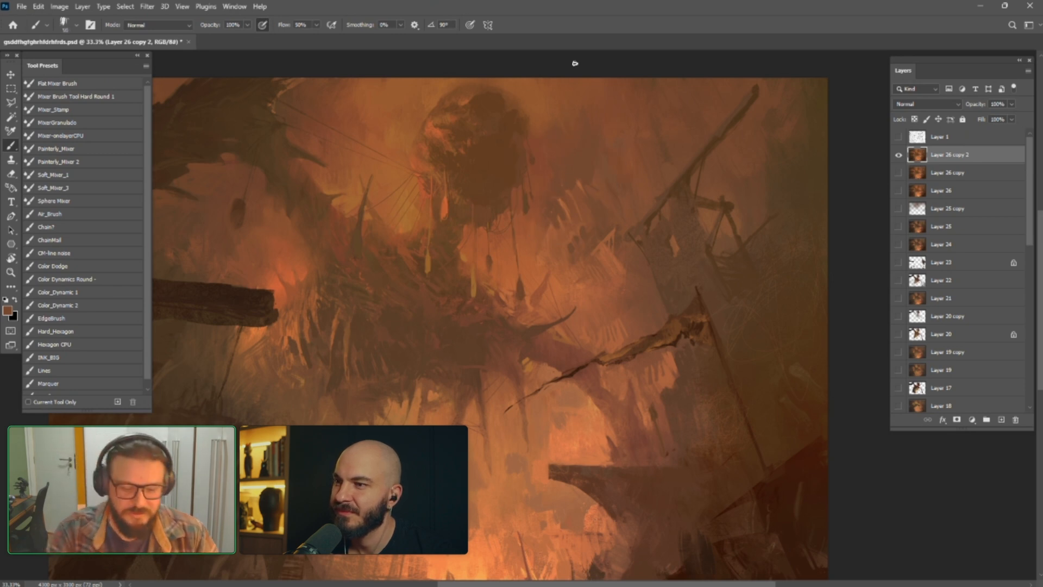
Flip the image horizontally again and switch to the Painterly_Mixer preset with an enlarged brush
key(ctrl+shift+h)
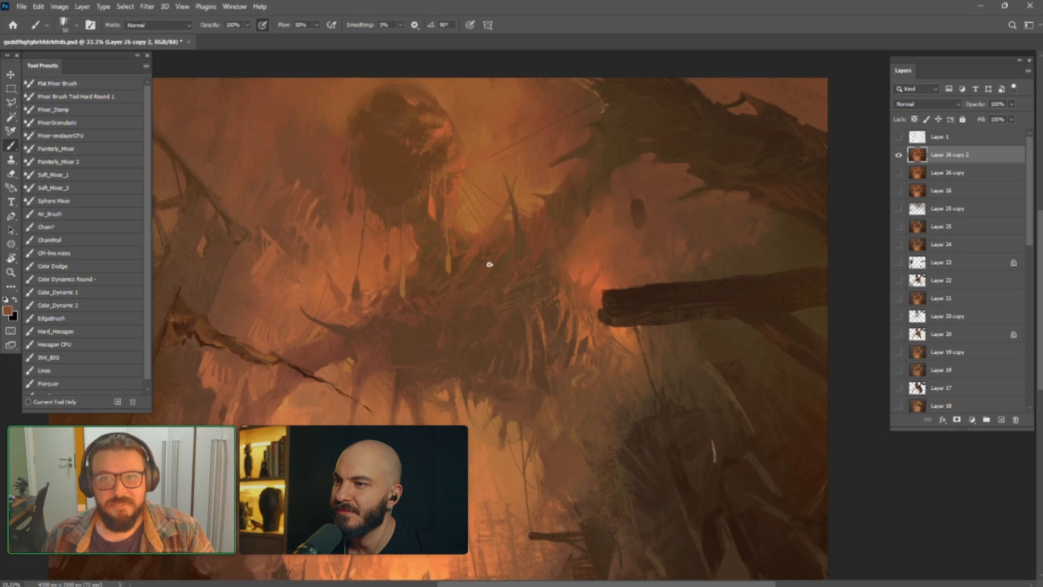
drag(287, 325, 426, 342)
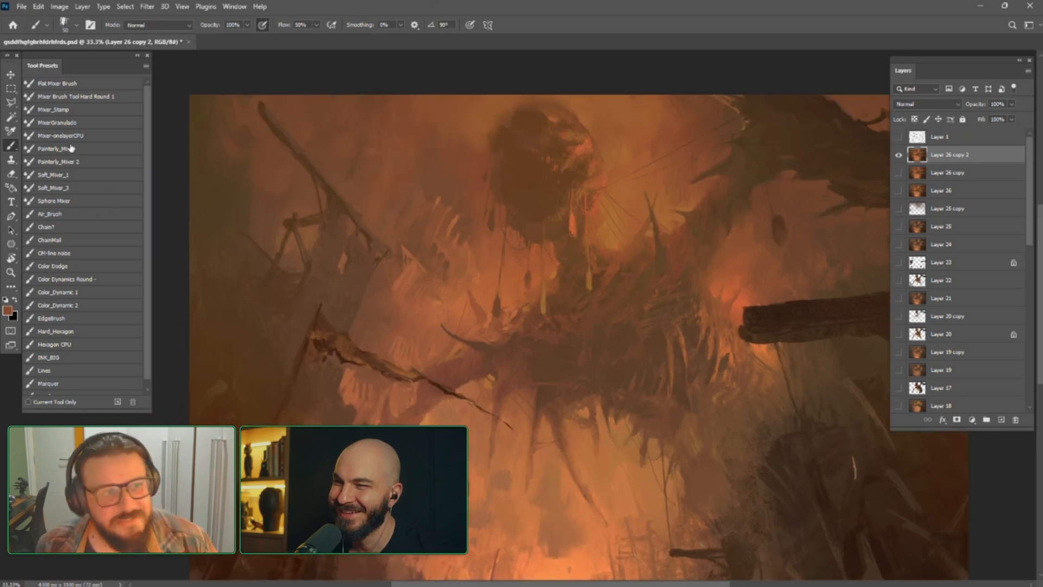
click(52, 356)
key(ctrl+z)
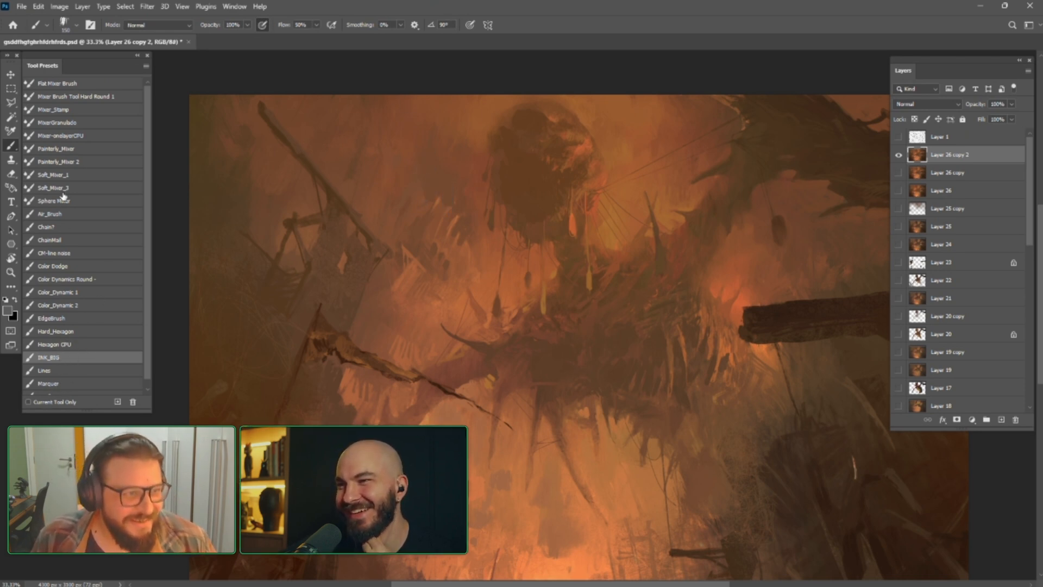
click(61, 148)
key(bracketright)
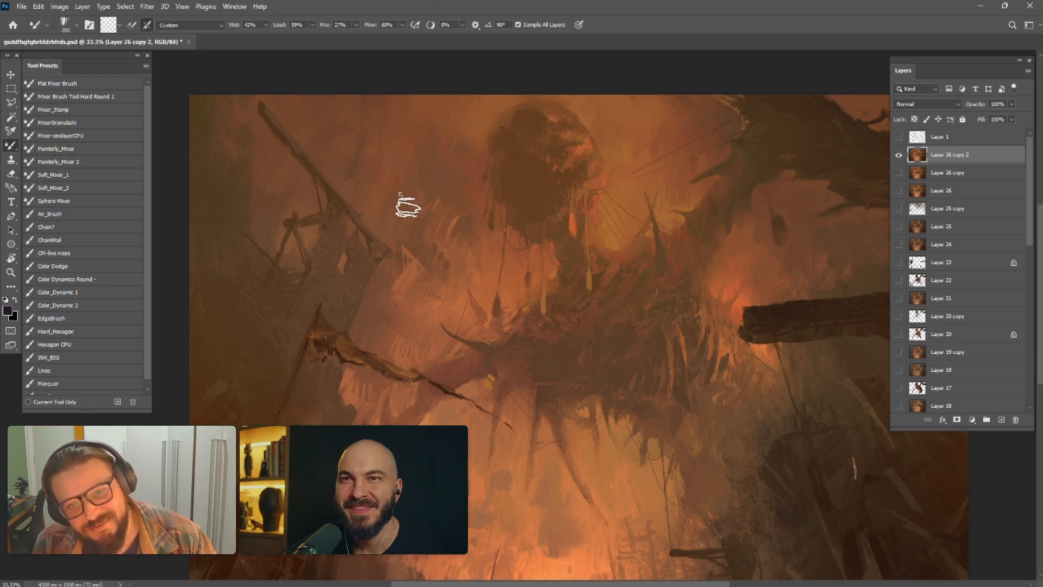
Review the whole painting and save the document
key(ctrl+minus)
key(ctrl+minus)
key(ctrl+minus)
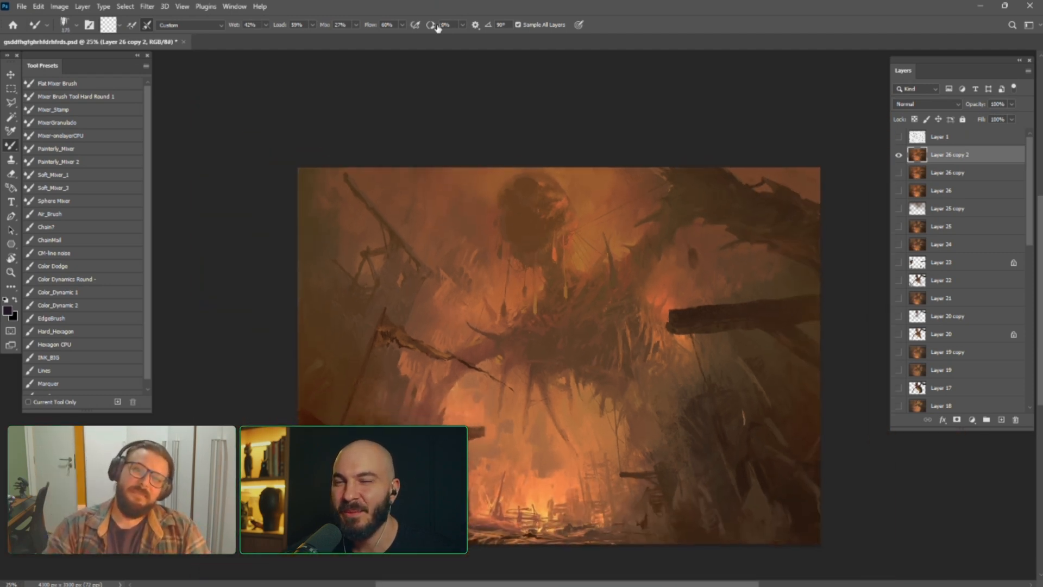
key(ctrl+plus)
key(ctrl+s)
key(ctrl+plus)
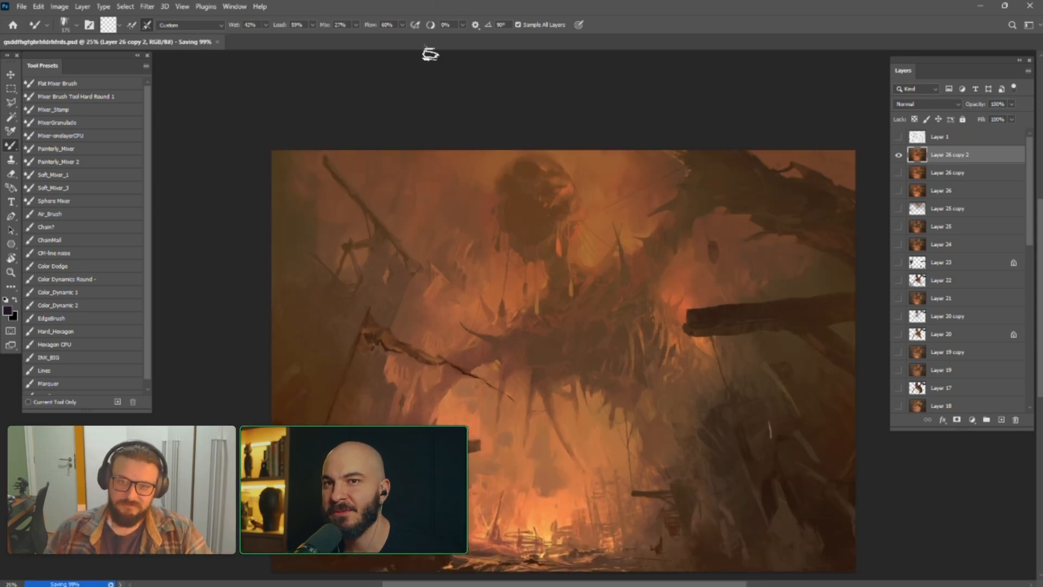
Shrink the mixer brush and blend a small patch of background beneath the round hanging mass, towards the broken mast
drag(589, 249, 532, 177)
drag(568, 242, 570, 259)
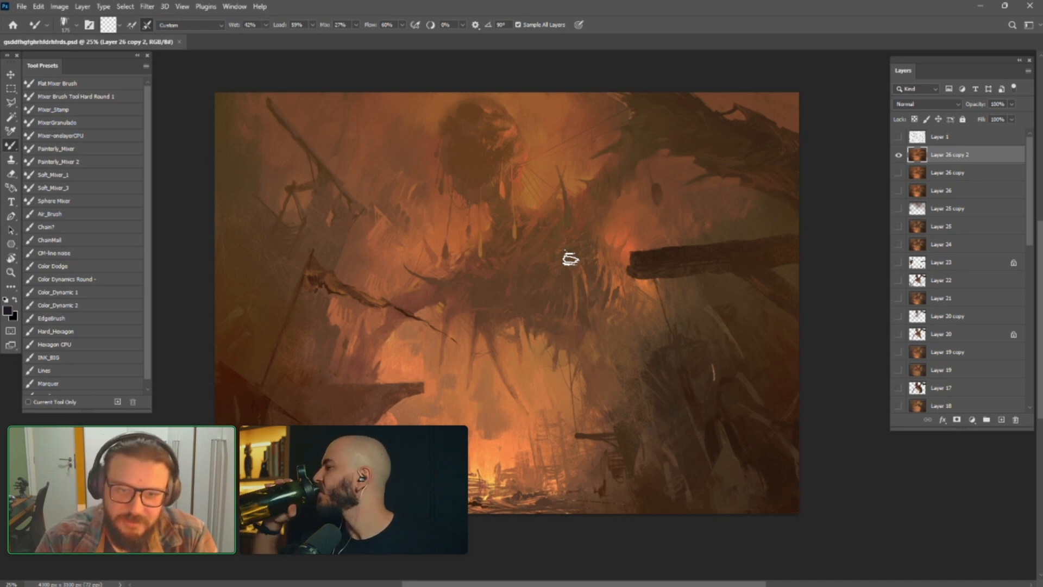
key(bracketleft)
key(bracketleft)
key(bracketleft)
key(bracketleft)
key(bracketleft)
key(bracketleft)
key(bracketleft)
key(bracketleft)
key(bracketleft)
key(bracketleft)
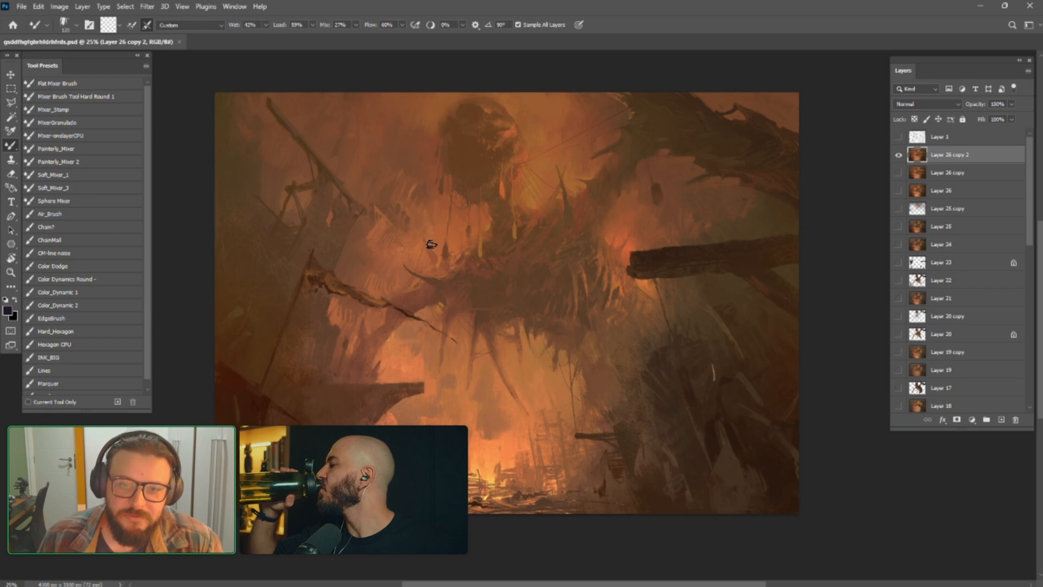
key(bracketleft)
key(bracketleft)
key(bracketleft)
drag(433, 247, 427, 242)
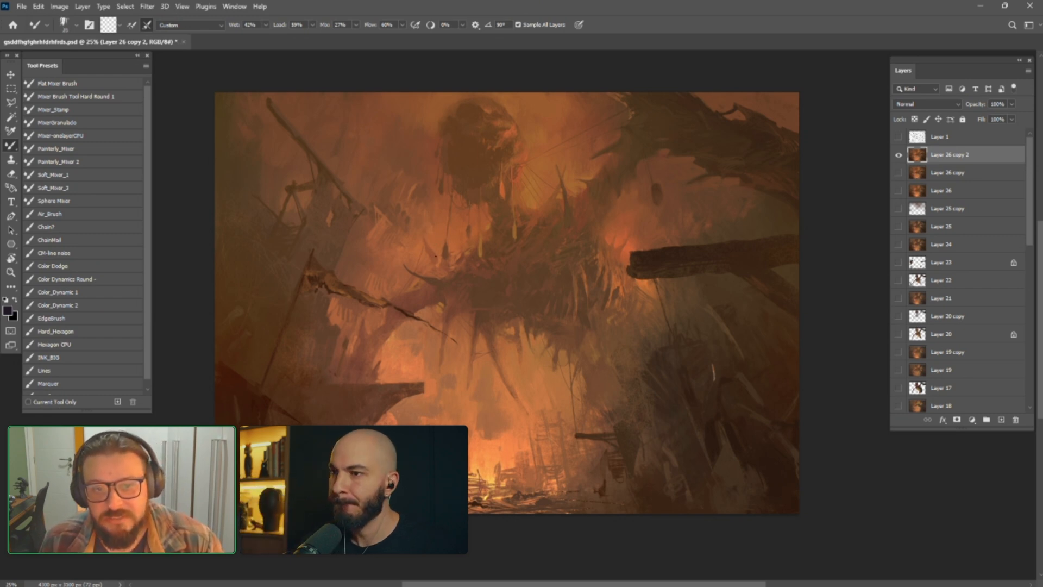
With the INK_BIG brush, paint sampled orange into the background near the broken mast and brown tones around the upper-right branches
click(61, 357)
alt+click(430, 243)
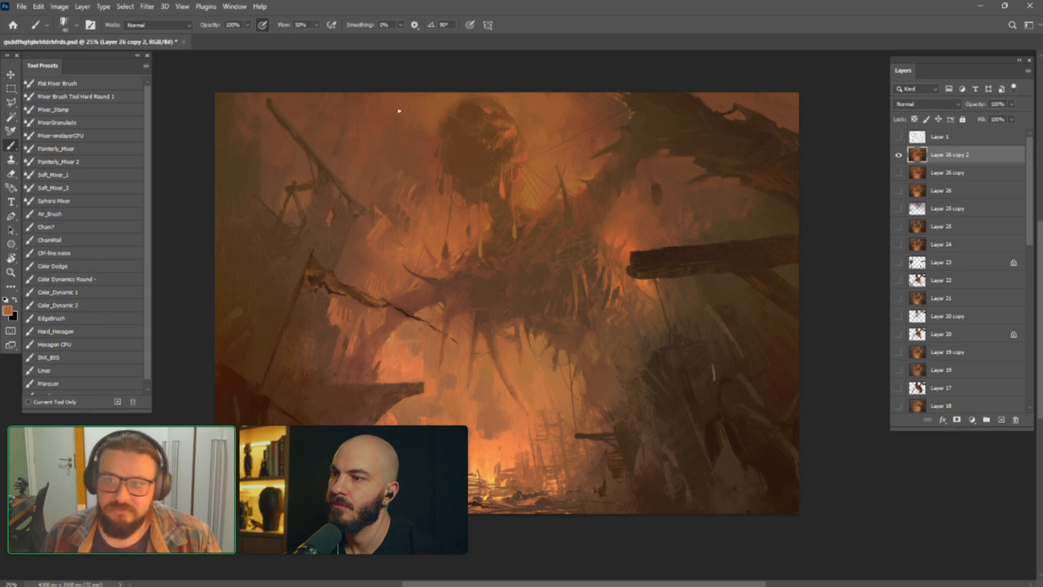
alt+click(759, 135)
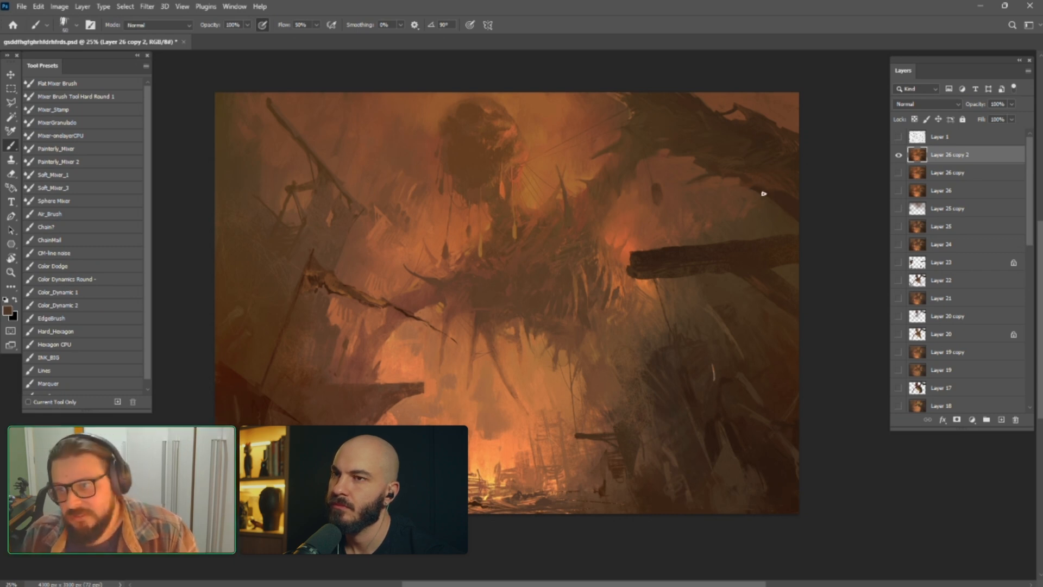
key(bracketleft)
key(bracketleft)
key(bracketleft)
key(bracketleft)
key(bracketleft)
key(bracketright)
key(bracketright)
key(bracketright)
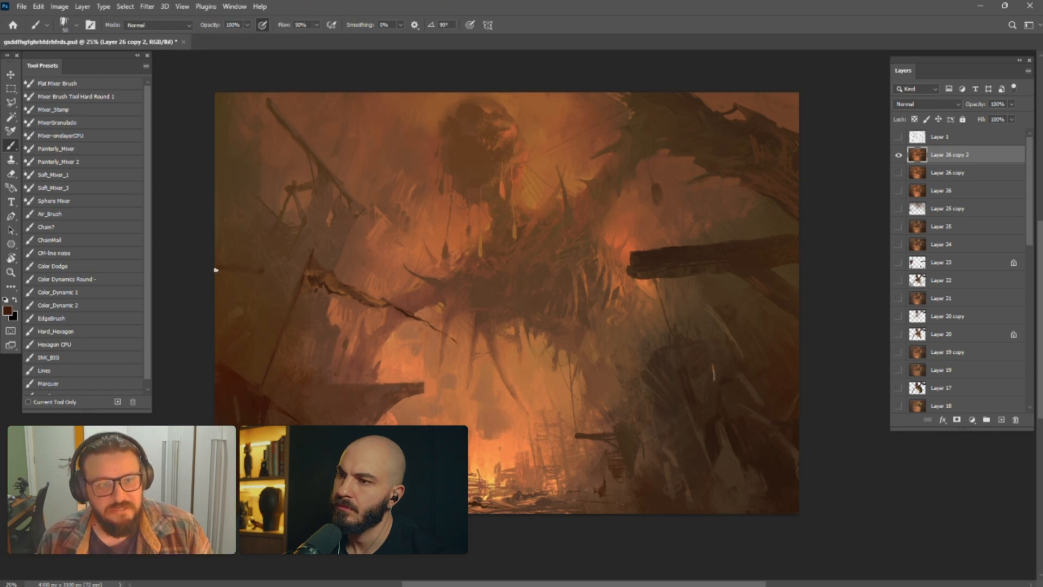
Show the Layer 1 perspective grid and paint a dark brown building ledge along the painting's left edge using sampled tones
click(899, 137)
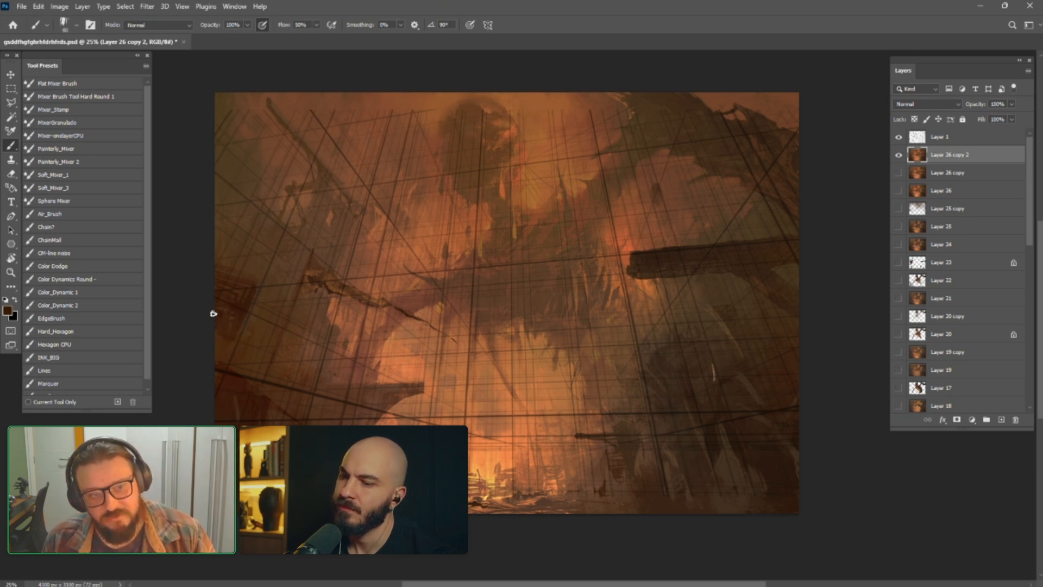
alt+click(246, 296)
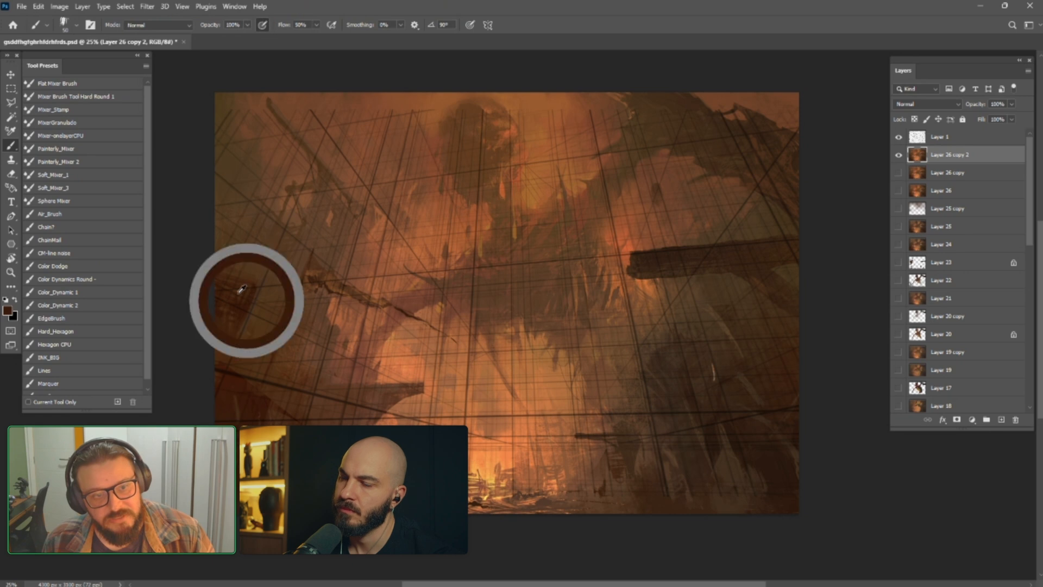
alt+click(242, 286)
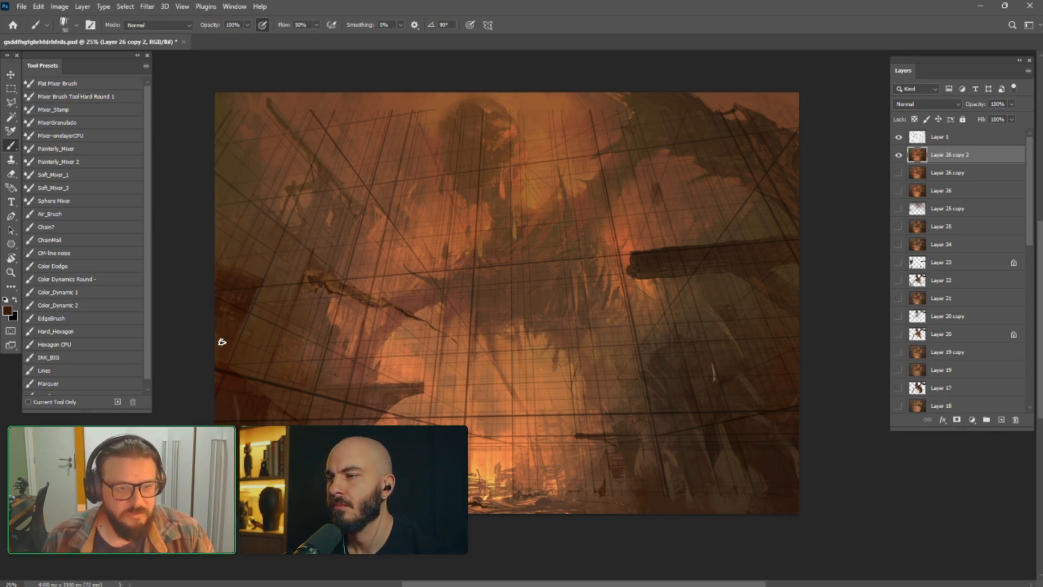
alt+click(246, 285)
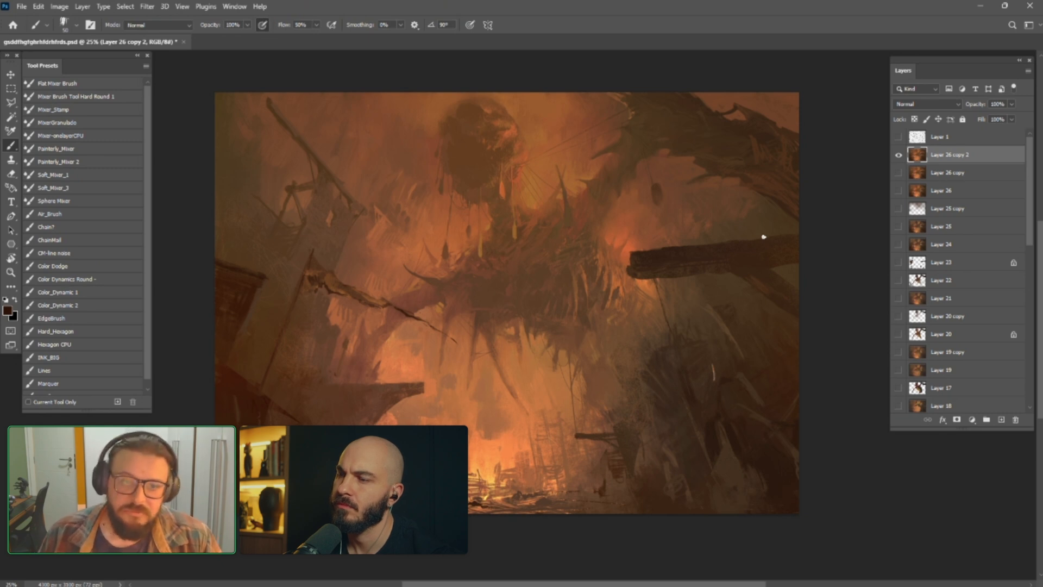
Paint sampled browns around the base of the broken mast and over the leaning wall beneath it
alt+click(269, 209)
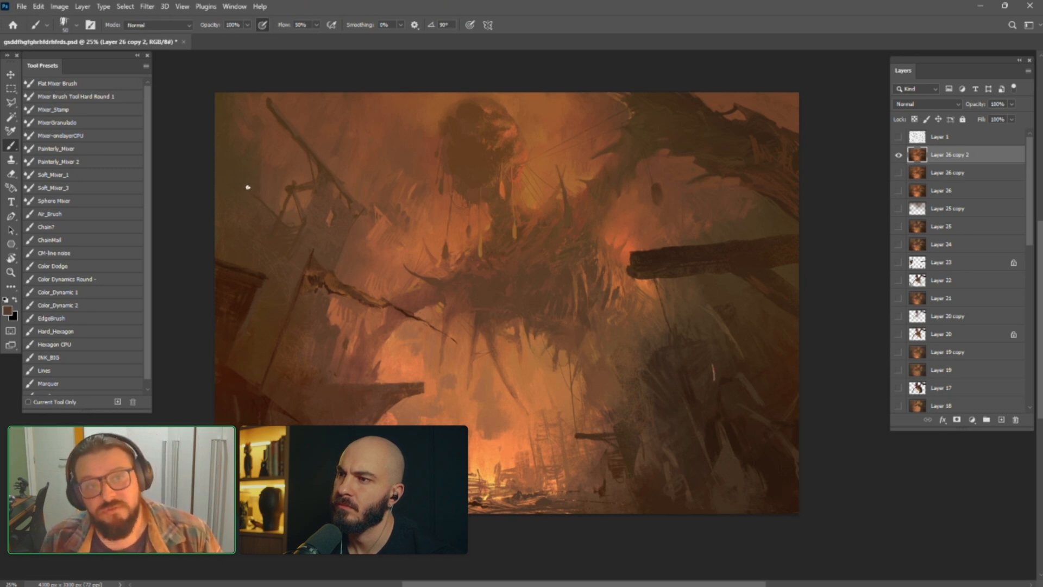
alt+click(273, 200)
alt+click(302, 200)
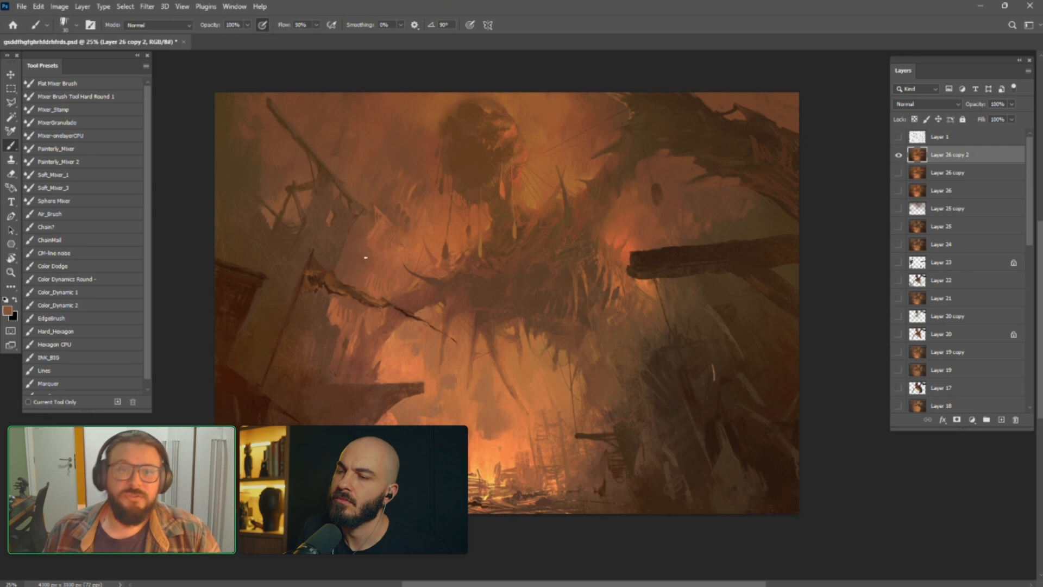
alt+click(327, 300)
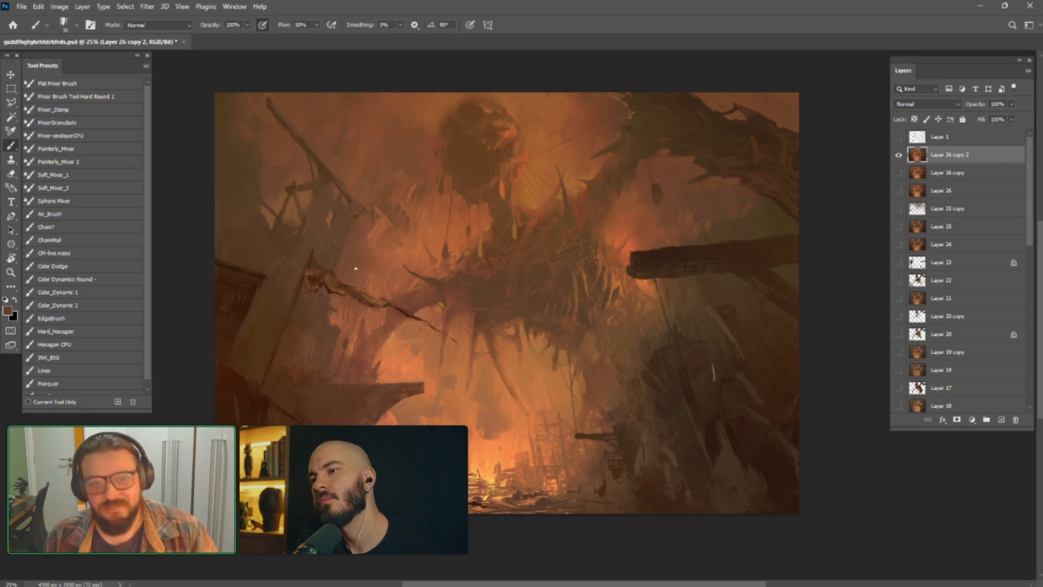
Check the wreckage against the perspective grid and touch up the background around the broken mast with sampled brown
click(898, 138)
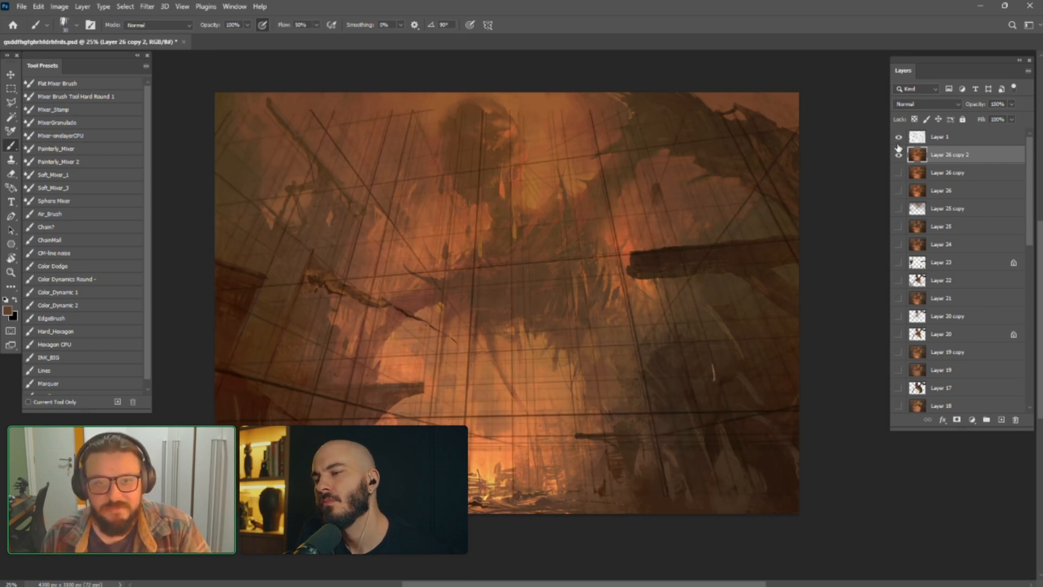
click(899, 137)
alt+click(296, 184)
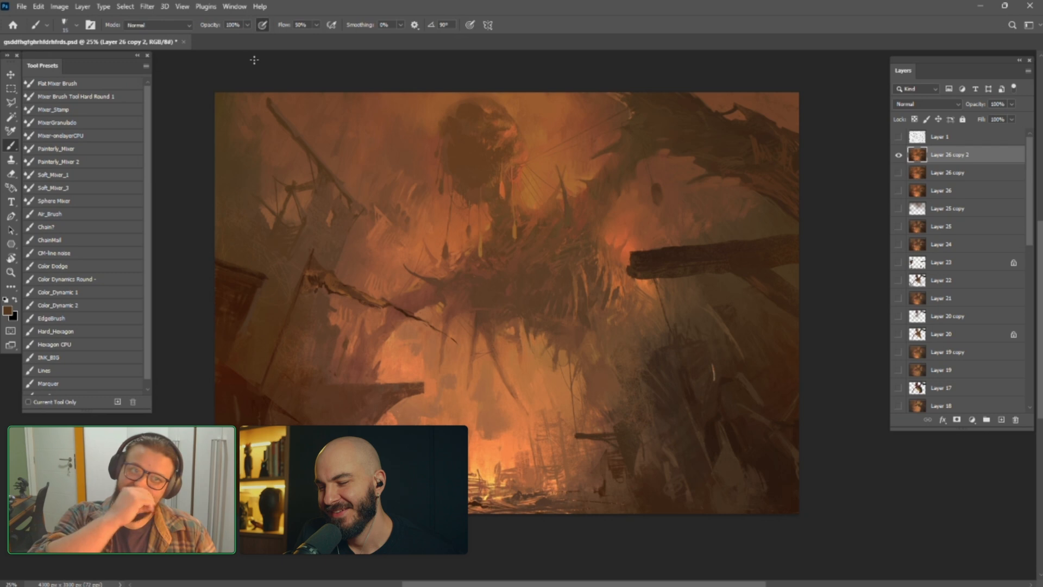
alt+click(269, 159)
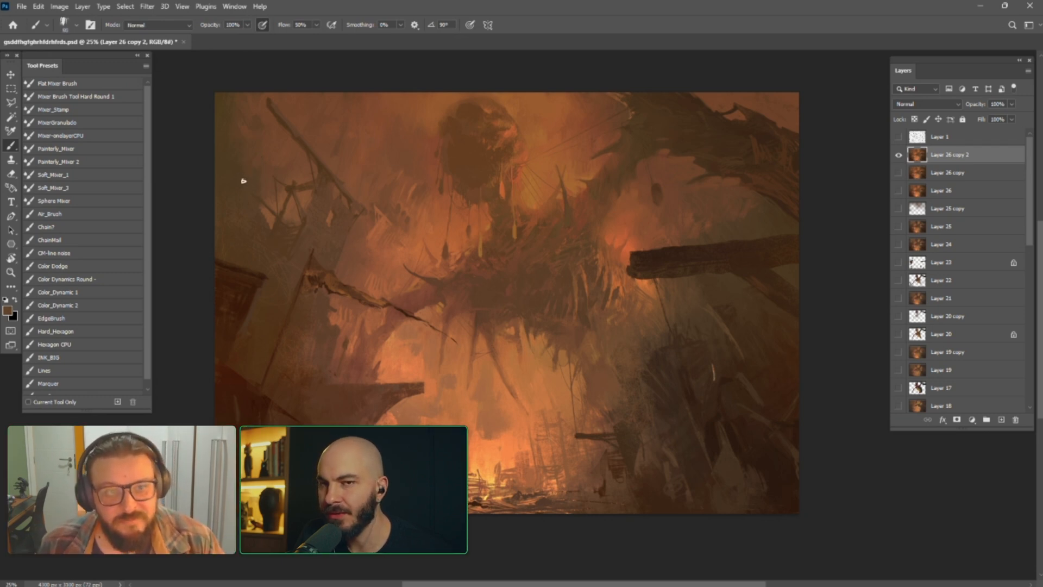
Compare the painting with the perspective grid using an enlarged brush, hide the grid again and flip the image horizontally
click(899, 136)
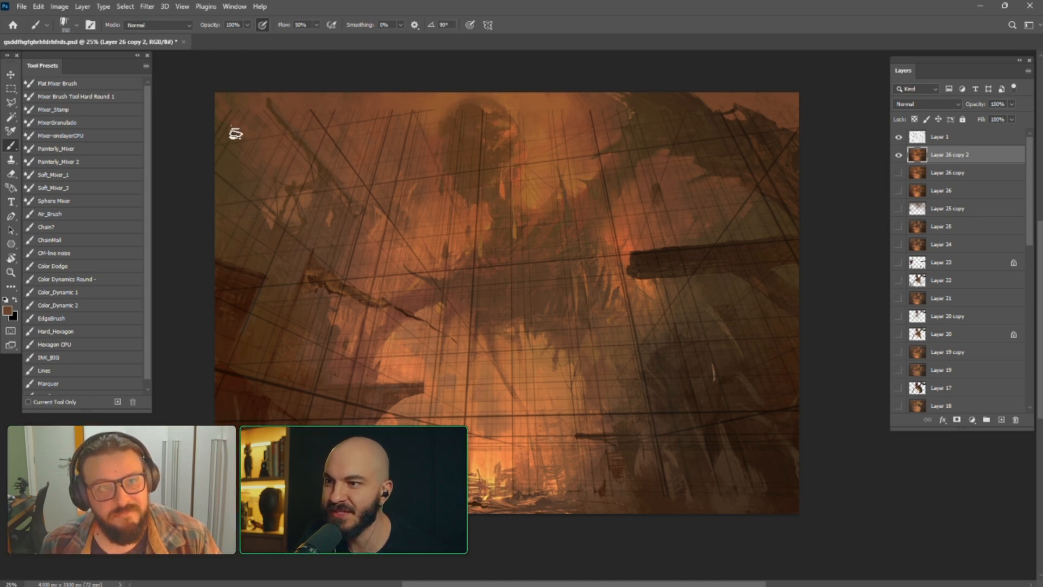
key(bracketright)
key(bracketright)
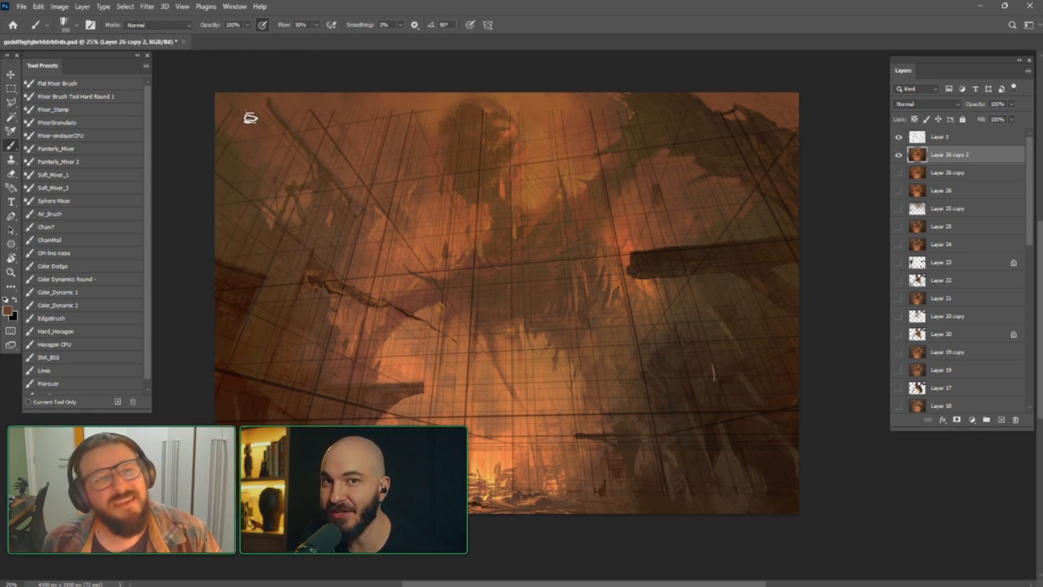
click(899, 137)
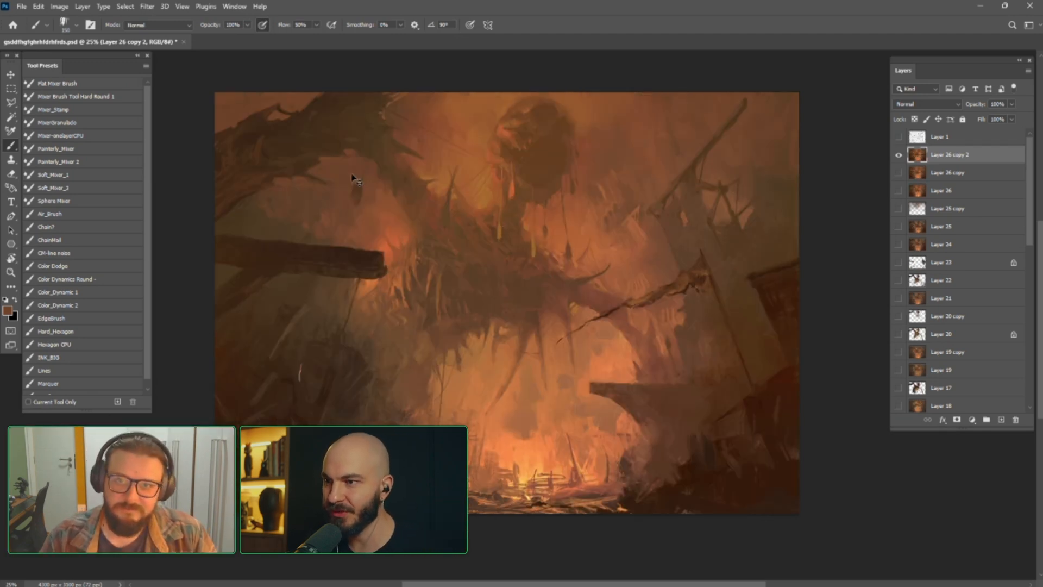
key(ctrl+minus)
key(ctrl+plus)
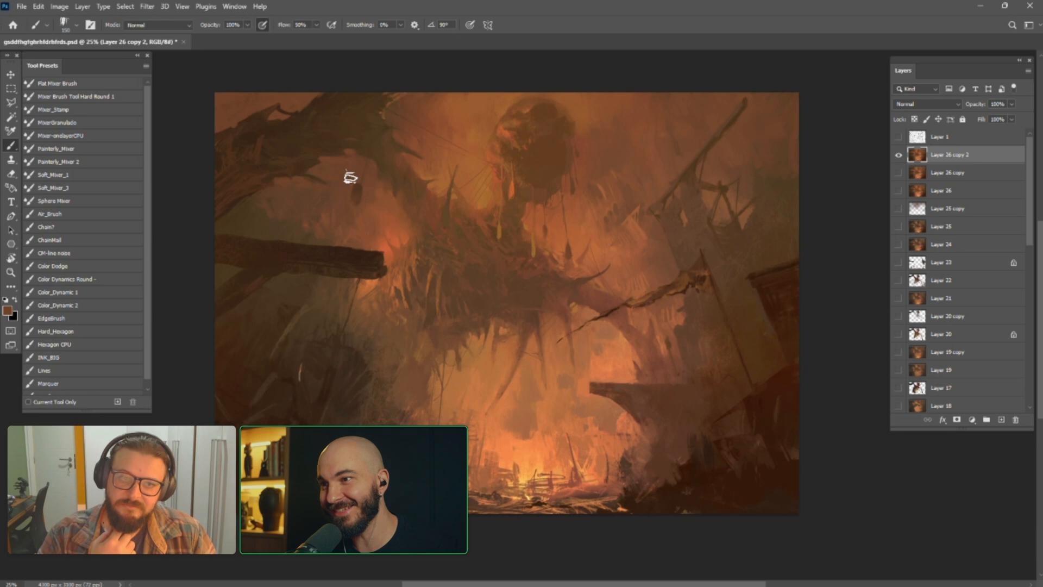
Sample dark browns and paint over the thick protruding beam and its broken end, reducing the brush size for detail
alt+click(265, 262)
key(bracketleft)
key(bracketleft)
key(bracketleft)
key(bracketleft)
key(bracketleft)
key(bracketleft)
key(bracketleft)
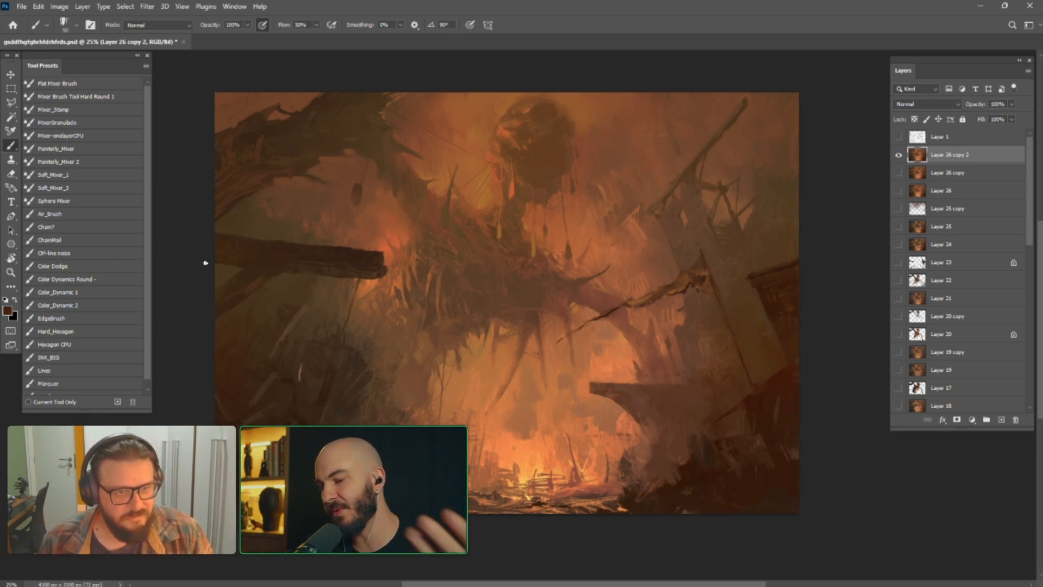
alt+click(286, 234)
key(bracketright)
alt+click(372, 262)
key(bracketleft)
key(bracketleft)
key(bracketleft)
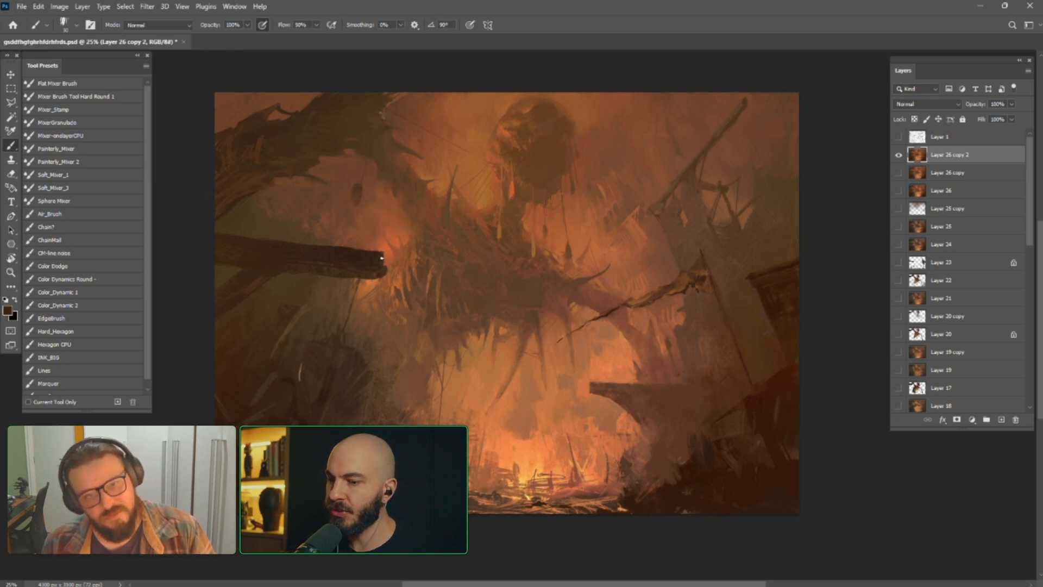
Sample the glowing orange beside the beam and refine the edge of its broken end with a very small brush
alt+click(398, 238)
key(bracketleft)
key(bracketleft)
key(bracketleft)
key(bracketright)
drag(384, 262, 380, 269)
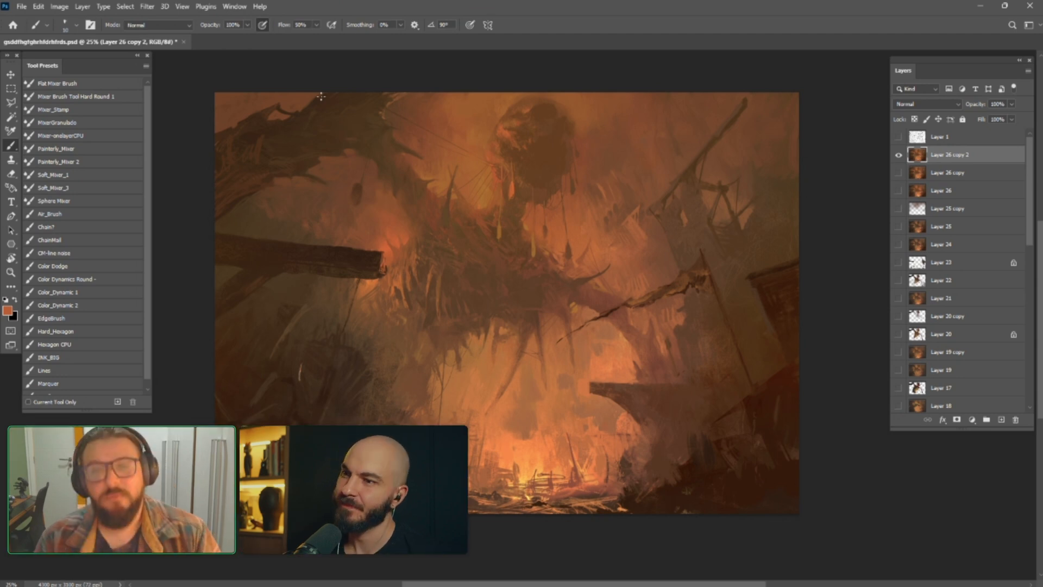
key(bracketright)
key(bracketright)
key(bracketright)
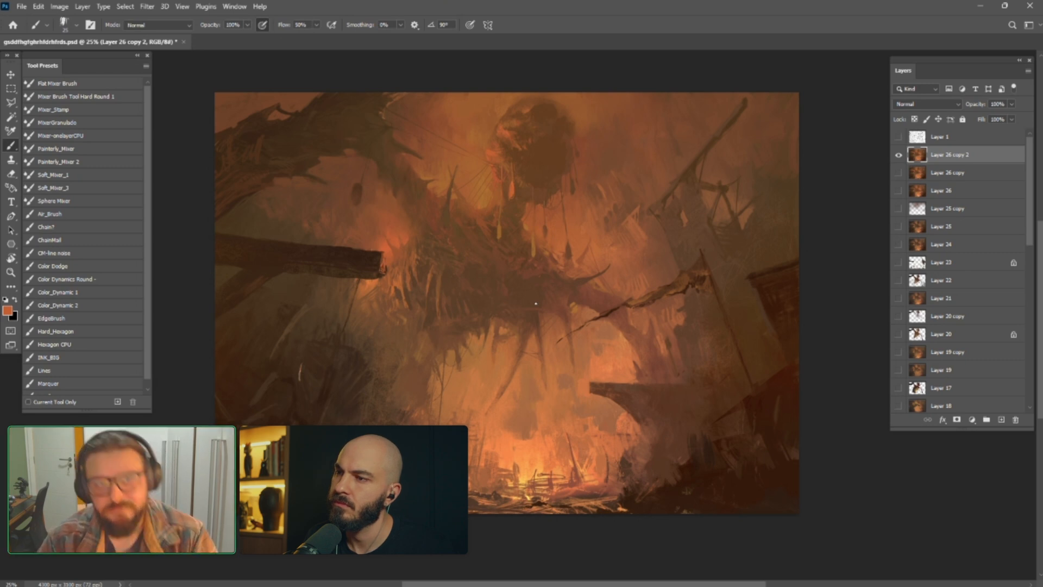
Switch to the Painterly_Mixer preset and blend the dark branches and background in the painting's upper-left corner at varying brush sizes
click(54, 151)
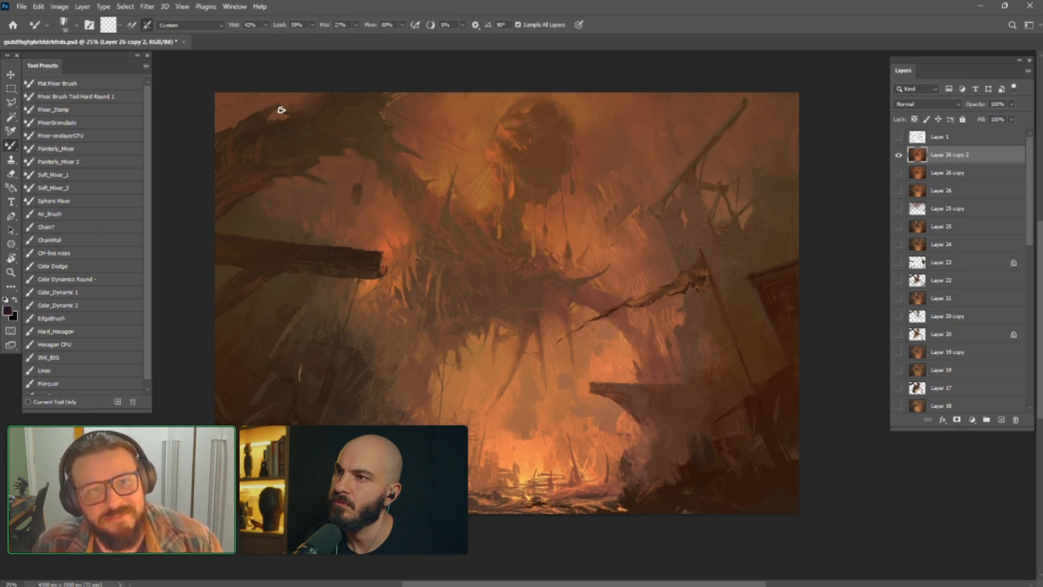
key(bracketright)
key(bracketright)
key(bracketright)
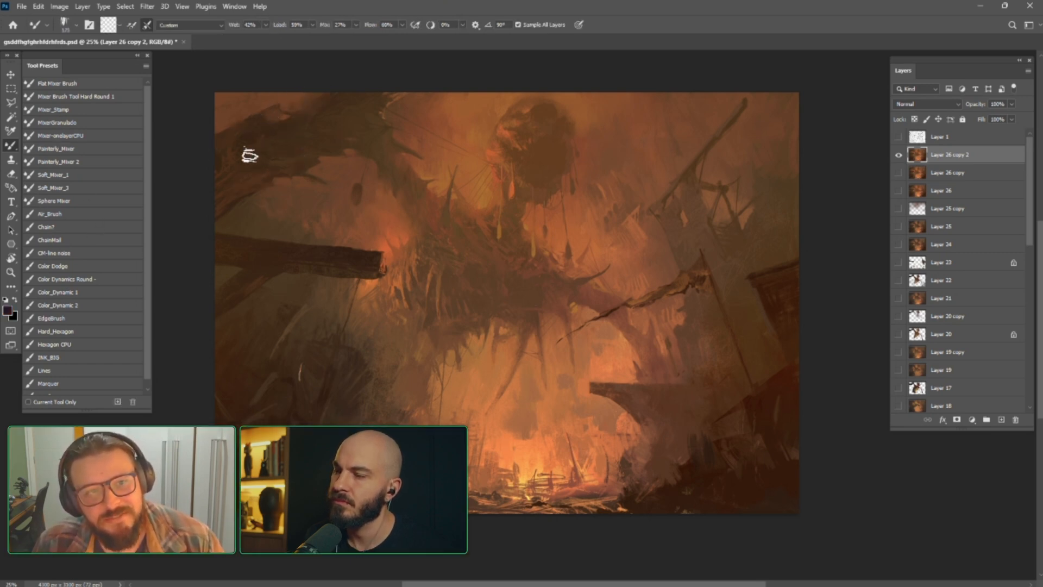
key(bracketright)
key(bracketright)
key(bracketleft)
key(bracketleft)
key(bracketleft)
key(bracketleft)
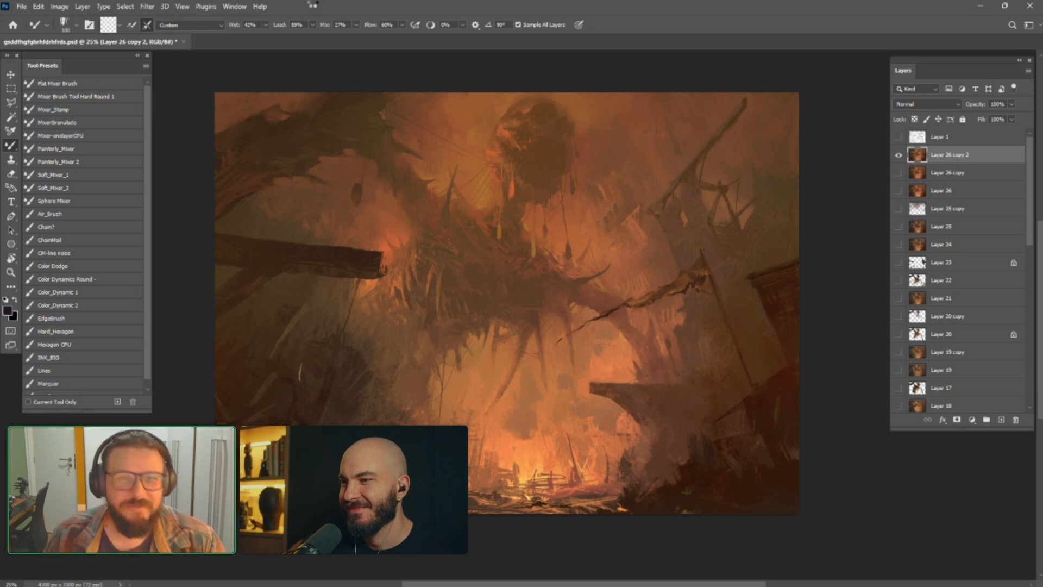
Flip the image horizontally
key(ctrl+shift+h)
drag(471, 221, 464, 215)
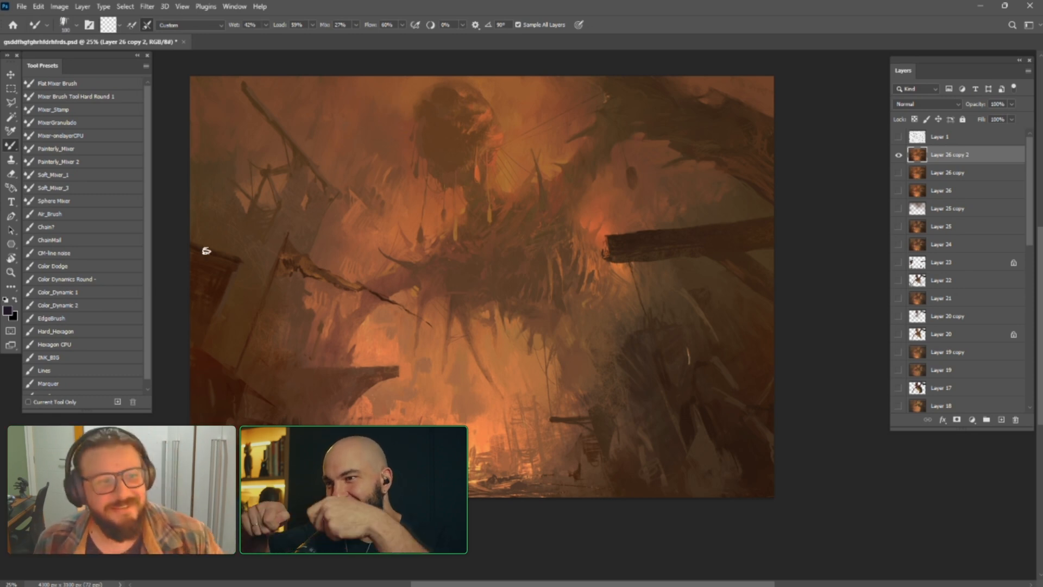
Select the INK_BIG brush preset and duplicate the Layer 26 copy 2 layer
click(69, 357)
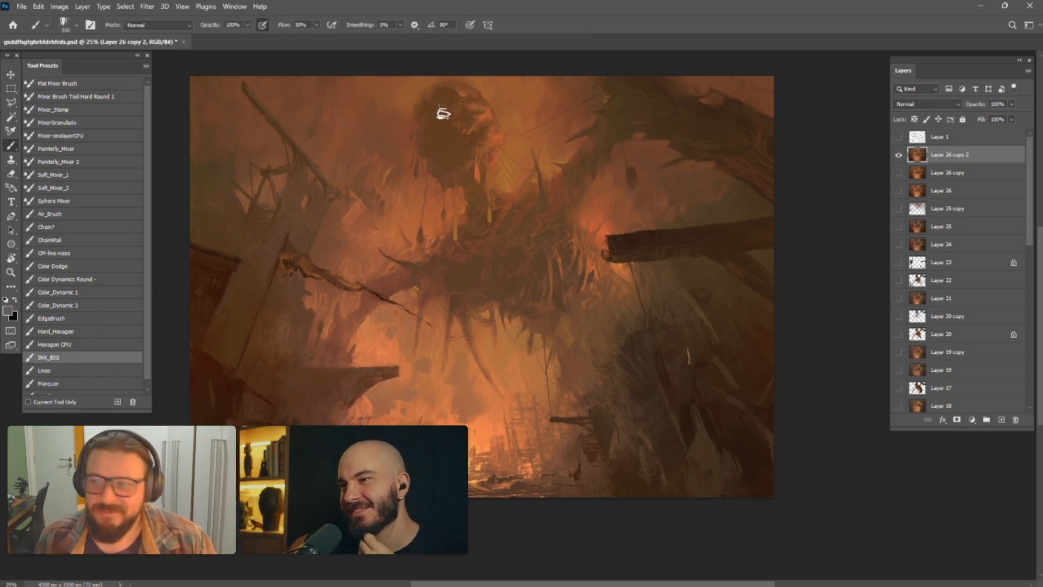
key(ctrl+j)
key(ctrl+m)
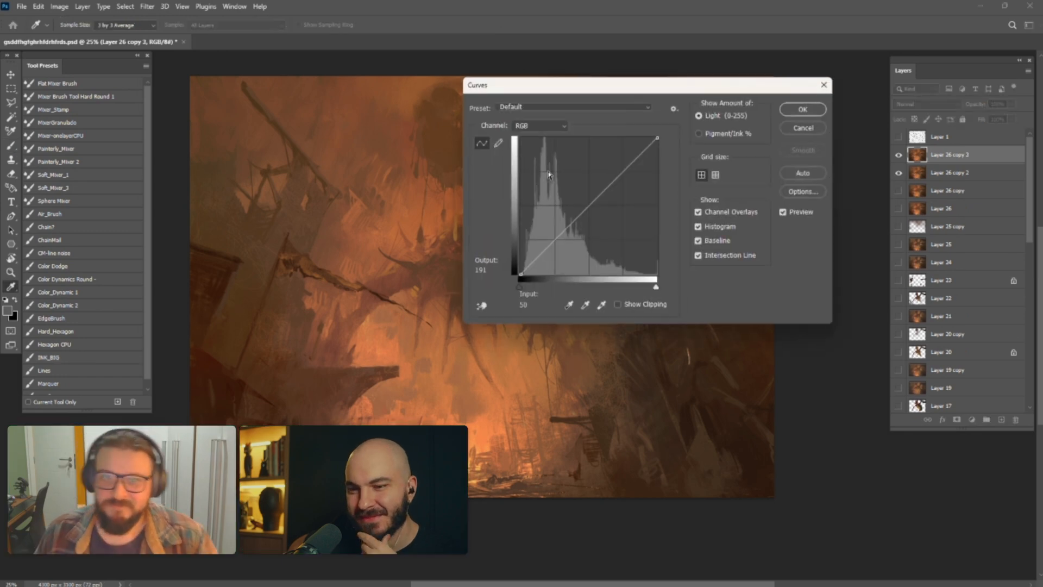
drag(600, 96, 867, 111)
drag(825, 250, 828, 260)
mouse_move(843, 246)
mouse_down()
mouse_move(864, 249)
mouse_move(859, 237)
mouse_move(886, 223)
mouse_up()
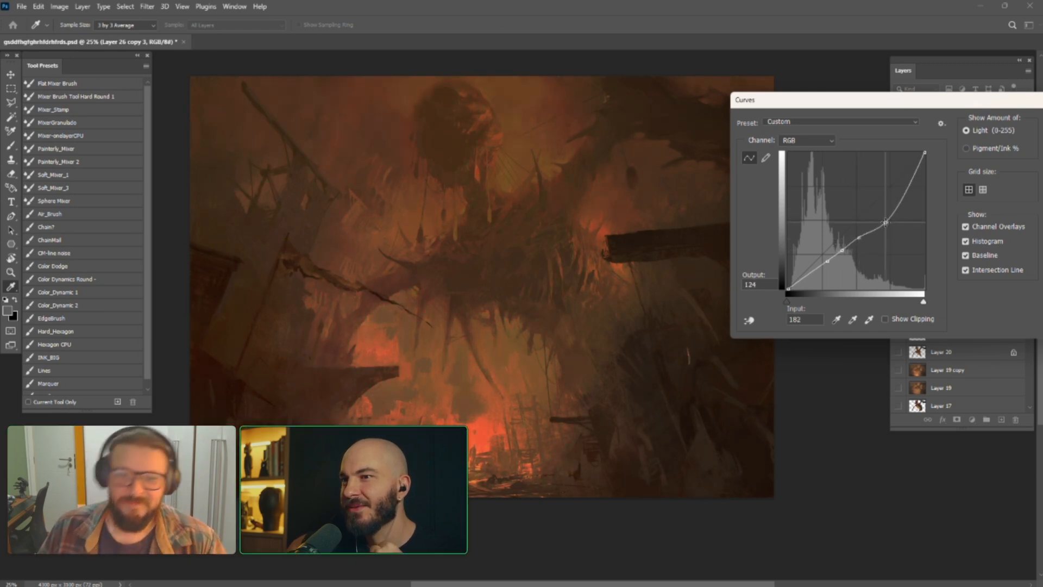
drag(886, 222, 885, 222)
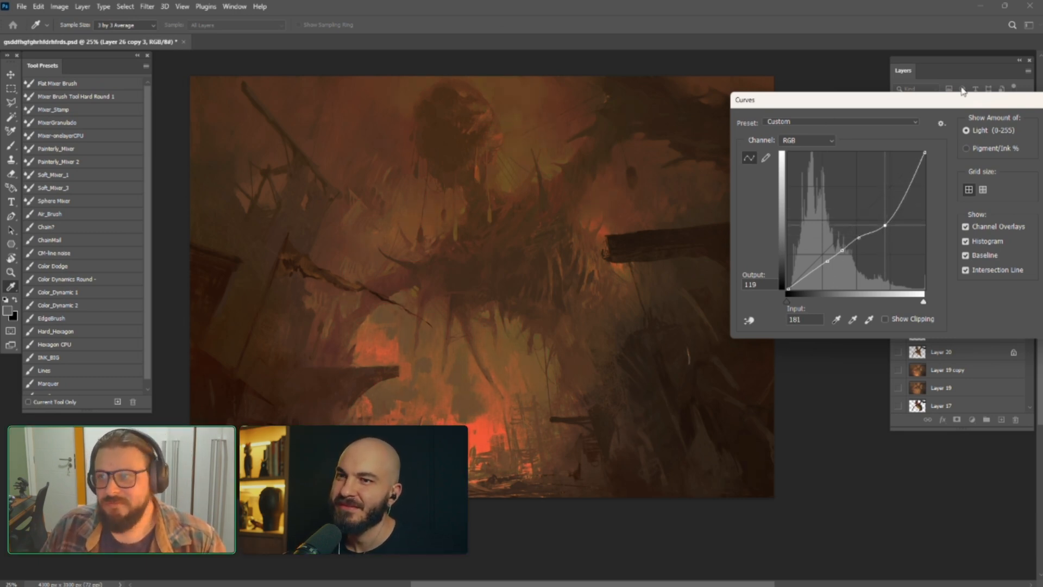
drag(981, 107, 809, 121)
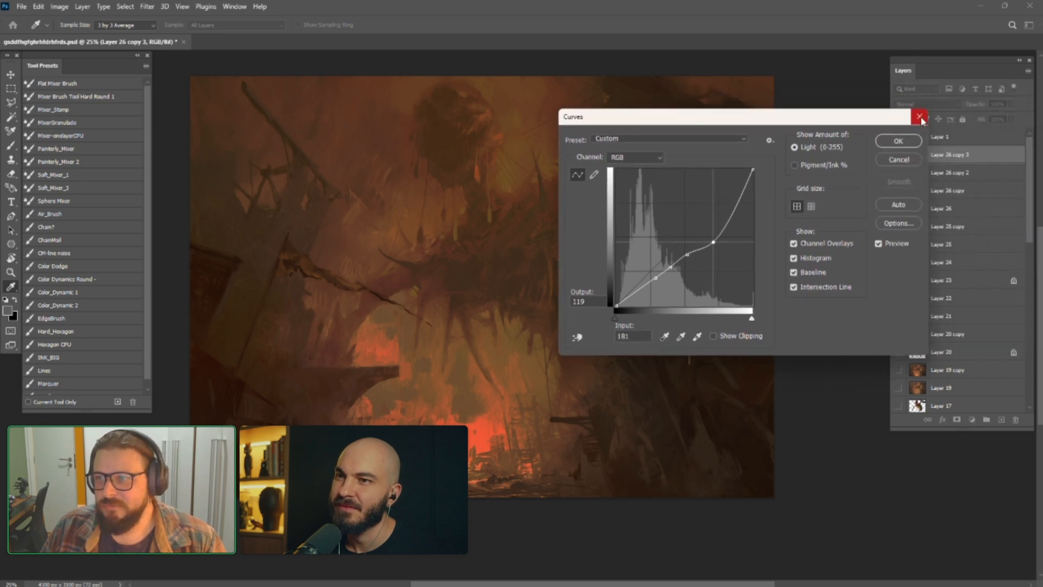
click(919, 116)
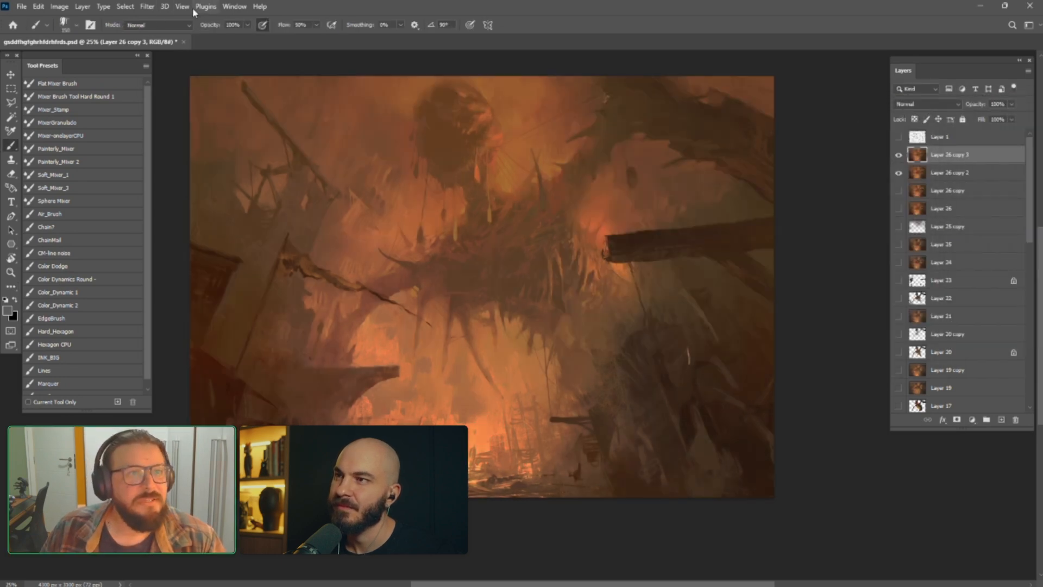
Display the Histogram and the Navigator and move them away from the painting onto another screen
click(234, 7)
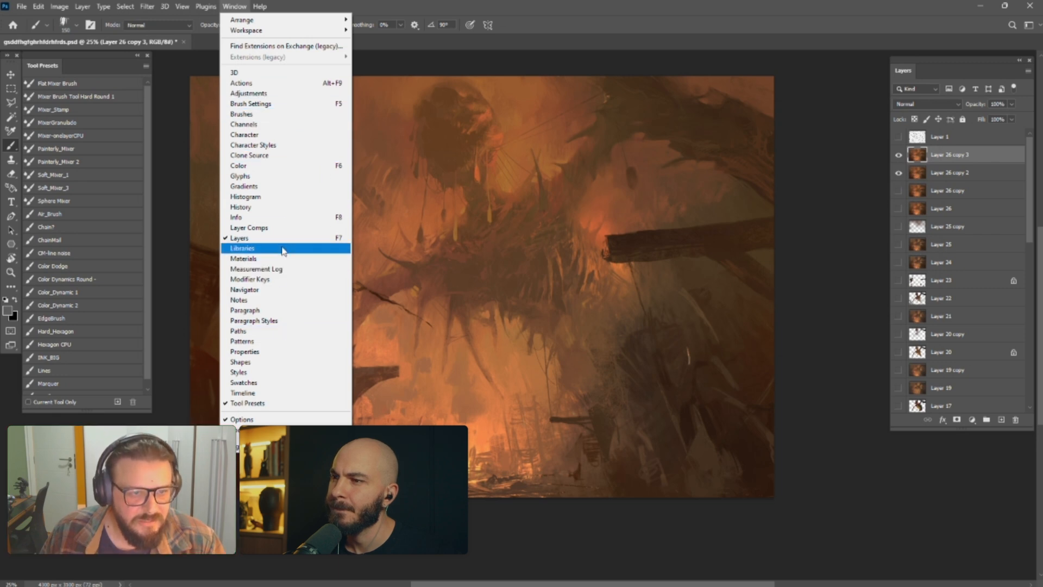
click(263, 198)
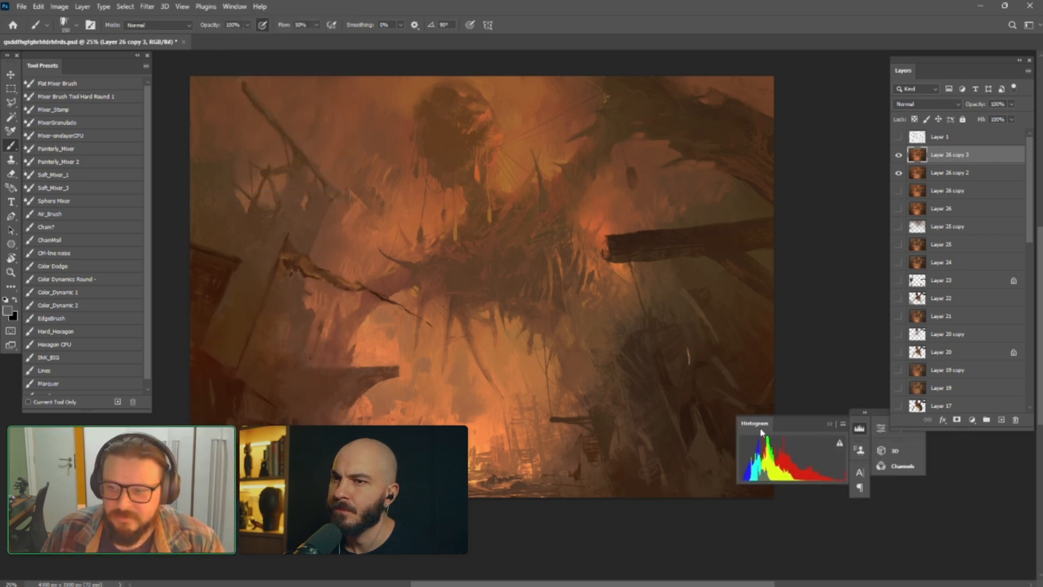
click(860, 427)
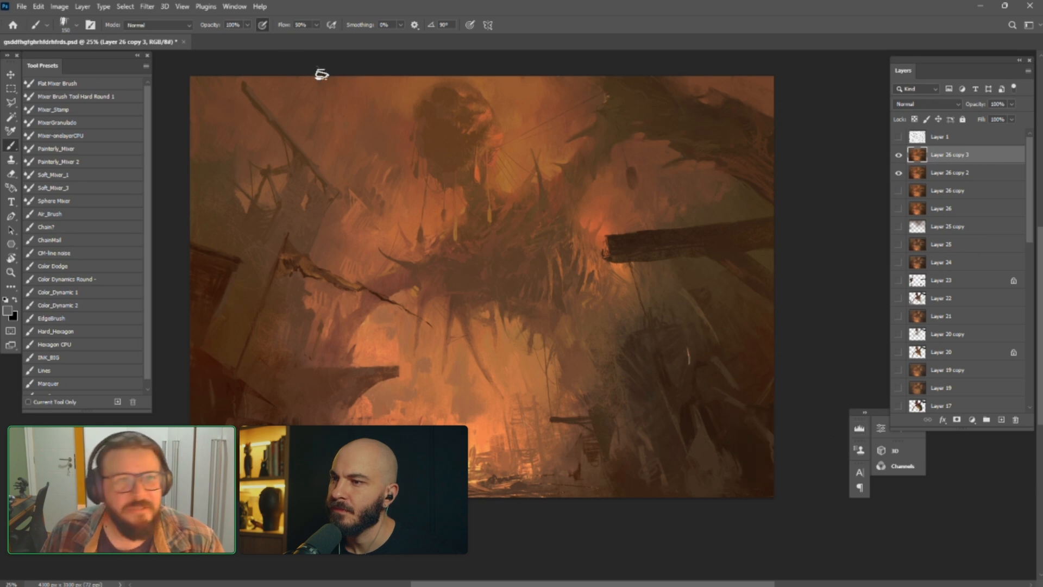
click(145, 7)
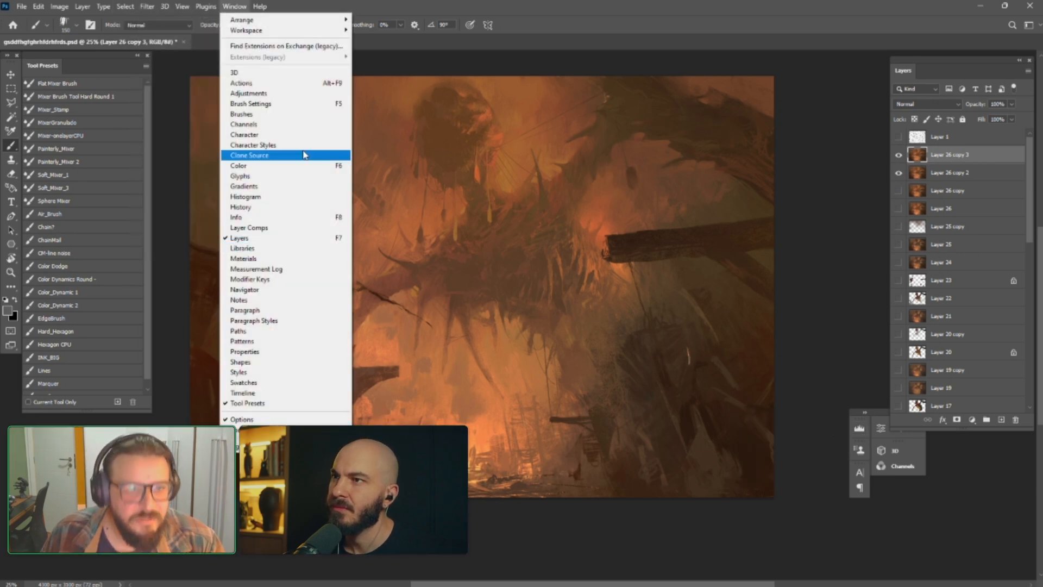
click(259, 292)
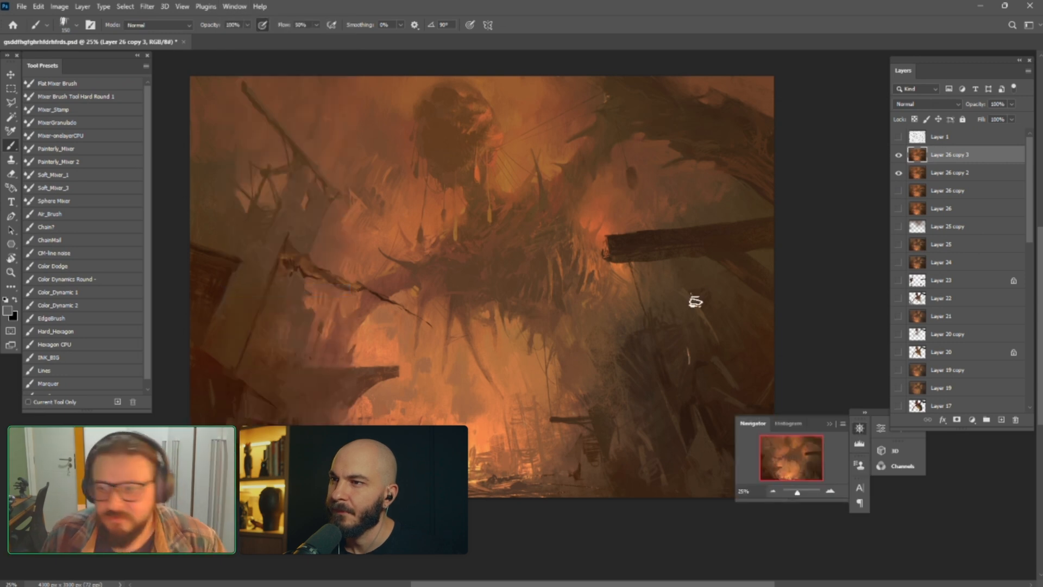
drag(814, 424, 1, 321)
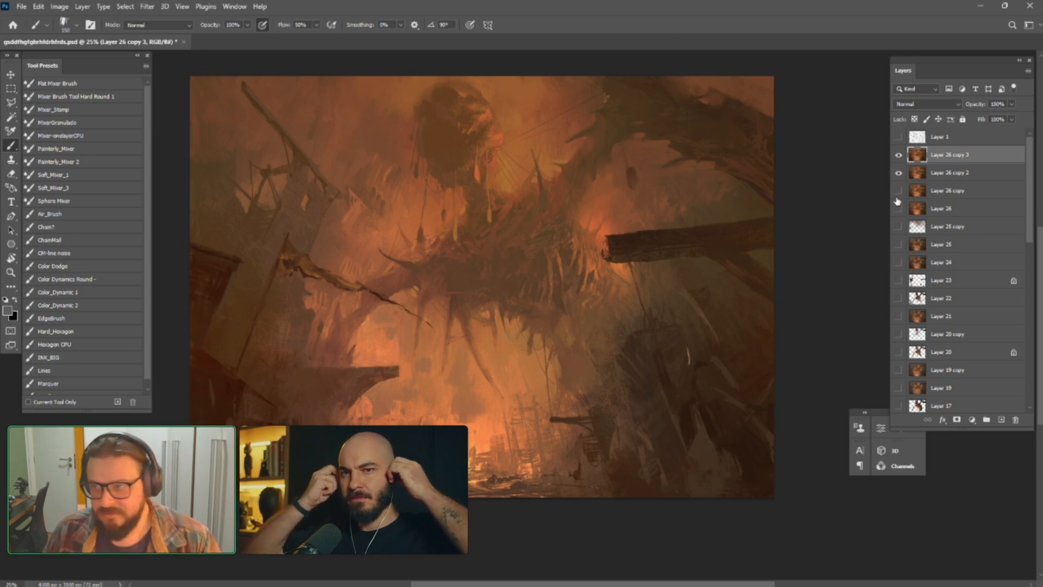
Darken Layer 26 copy 3 with a Curves adjustment through input/output points 23/26, 50/36, 89/75, 175/128 and 240/216
key(ctrl+m)
mouse_move(677, 238)
mouse_down()
mouse_move(687, 259)
mouse_move(689, 246)
mouse_up()
drag(642, 286, 664, 265)
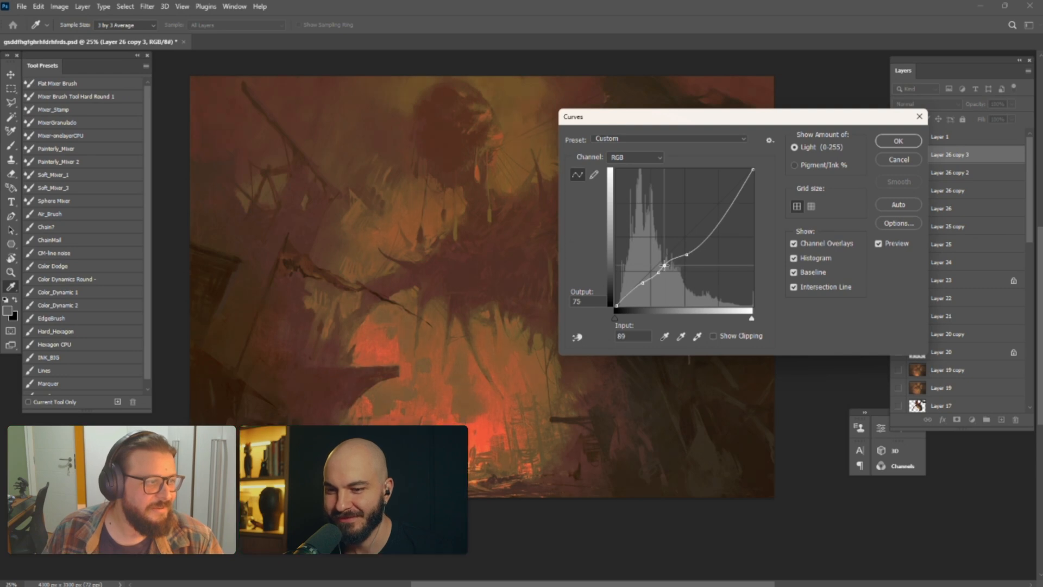
click(629, 292)
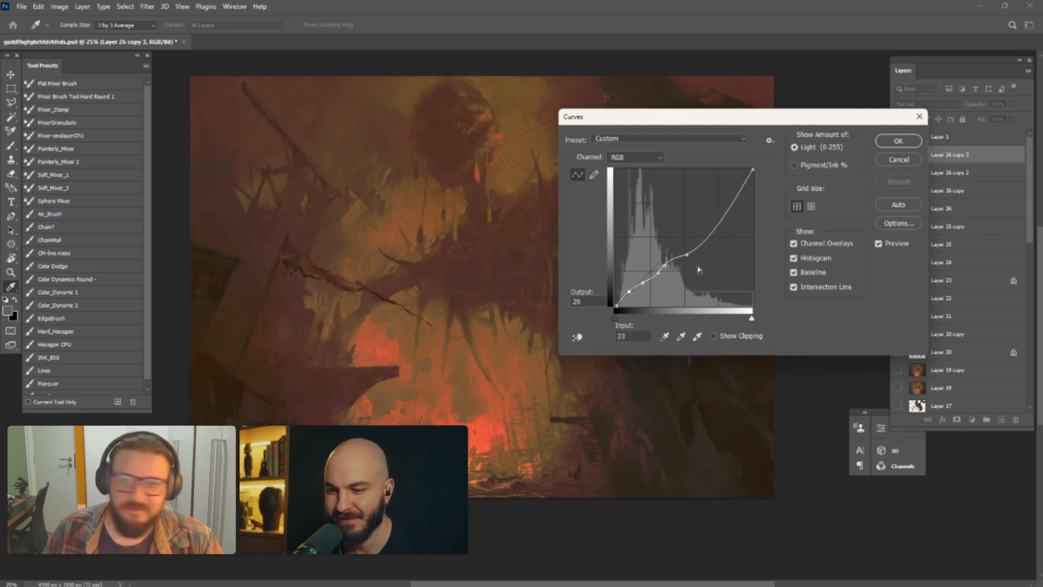
drag(731, 214, 745, 190)
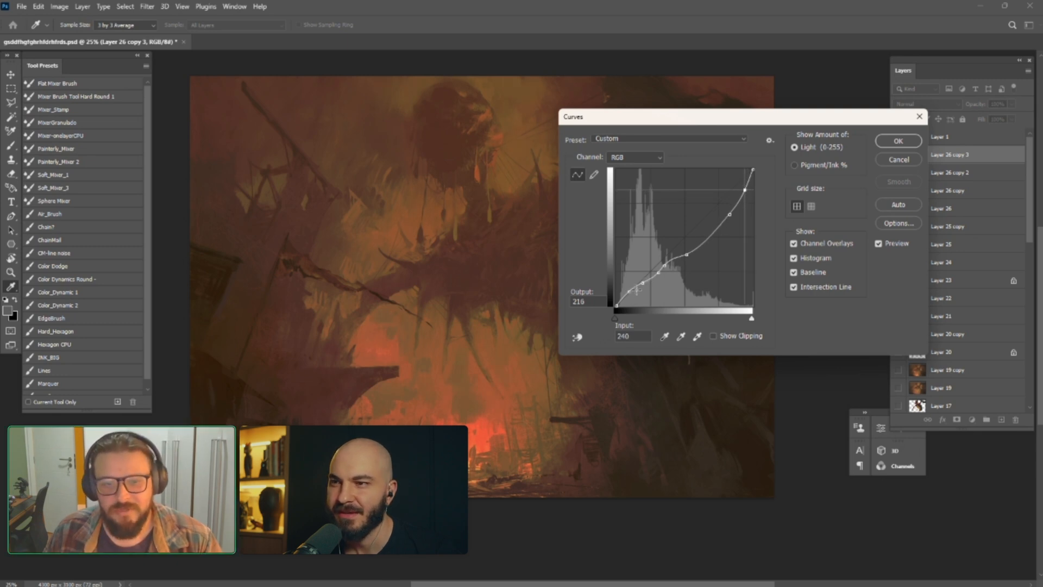
drag(710, 231, 710, 238)
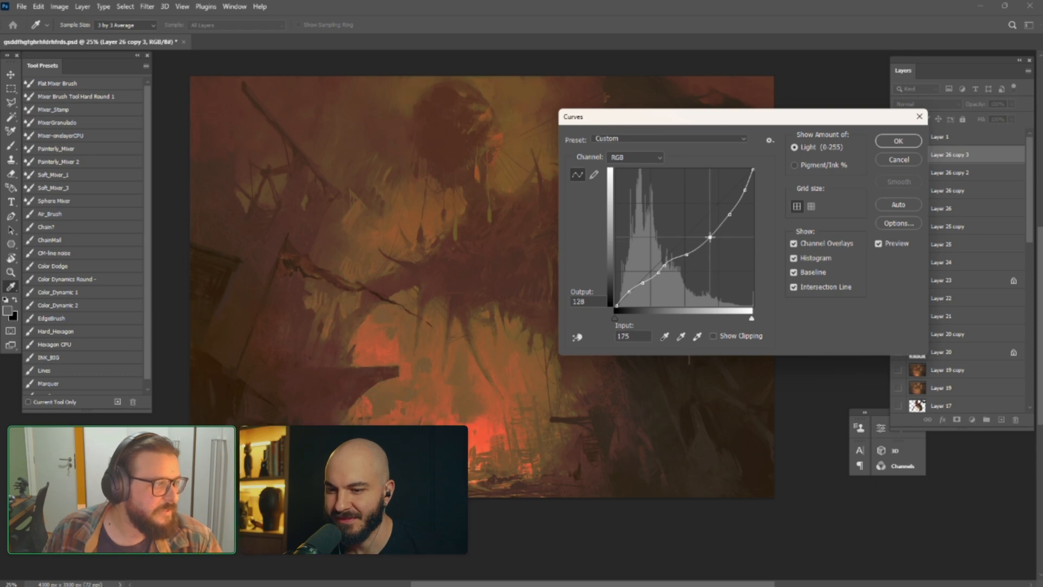
drag(646, 283, 643, 287)
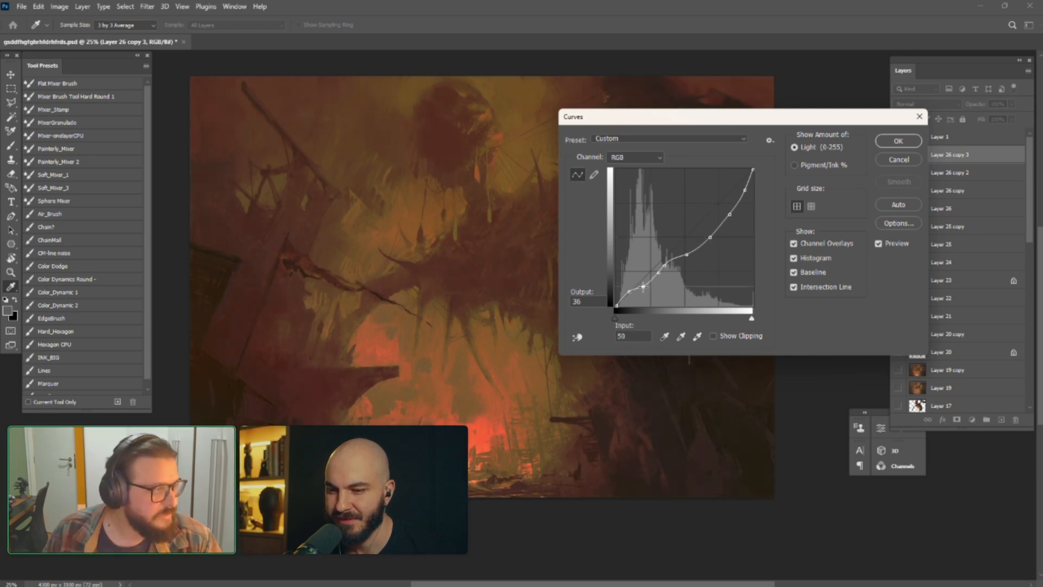
click(898, 140)
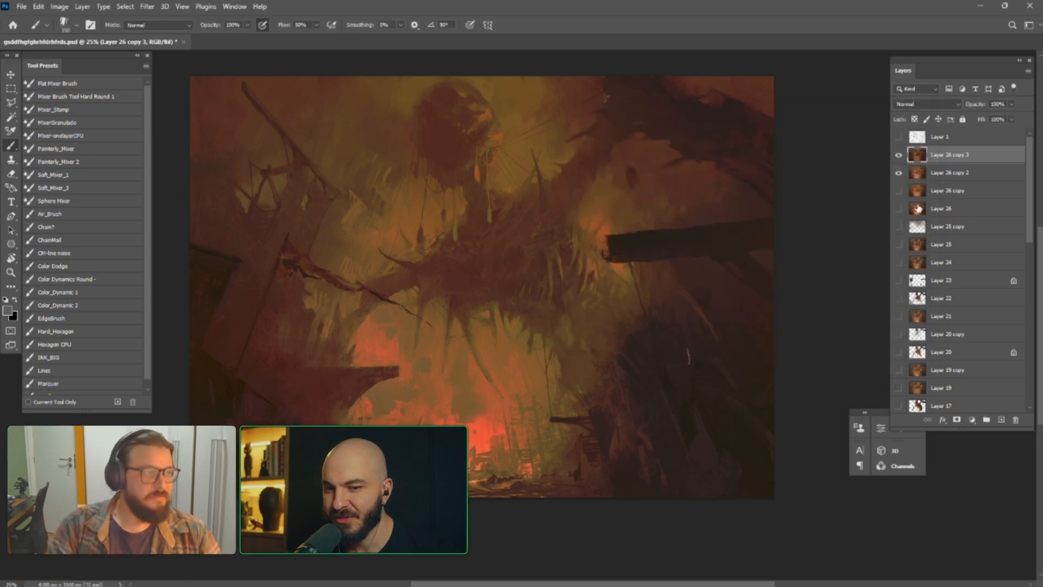
Flip the image horizontally and toggle the visibility of Layer 1
key(ctrl+shift+h)
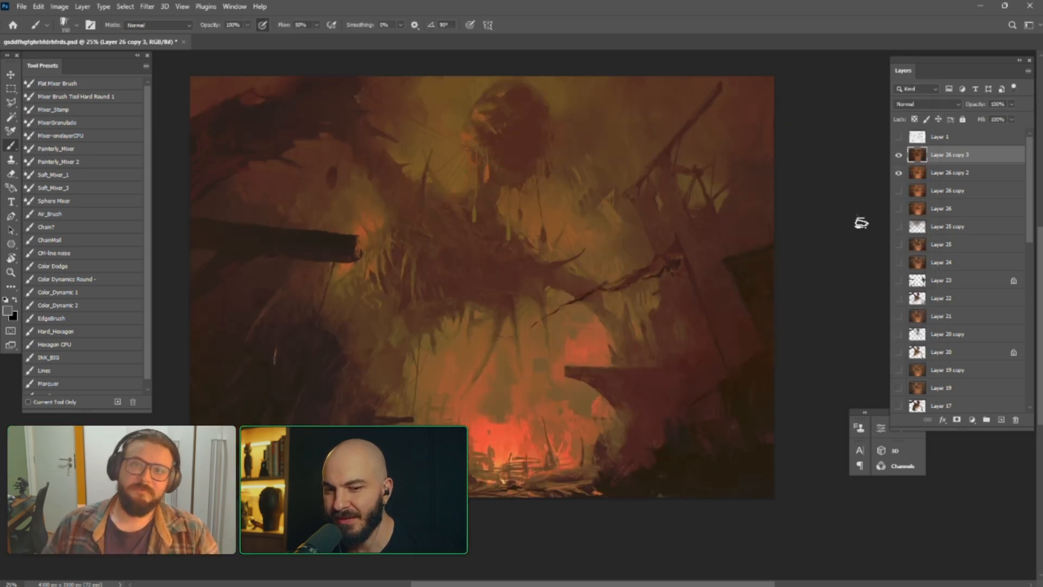
drag(737, 297, 739, 320)
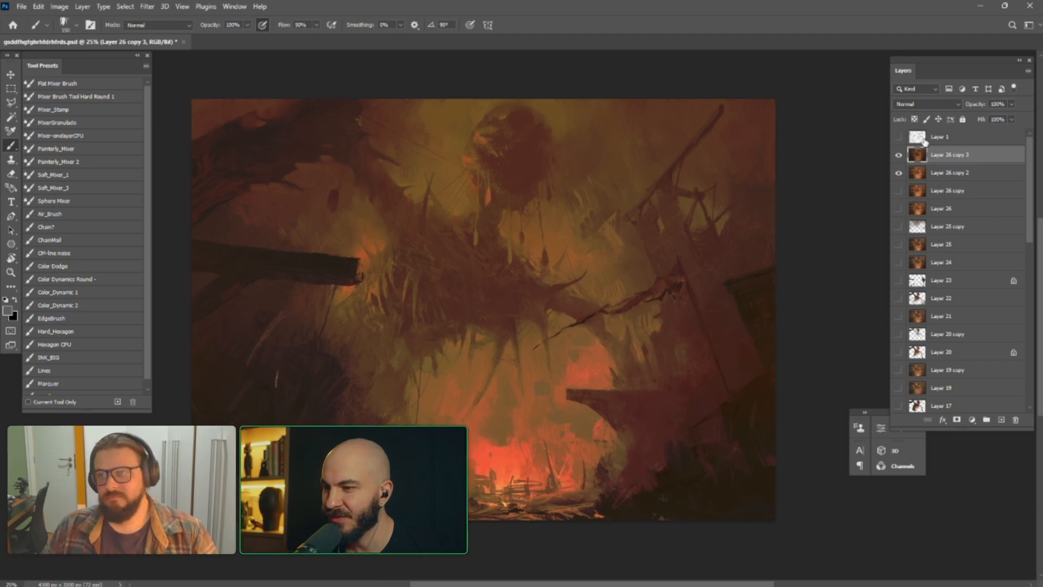
click(898, 138)
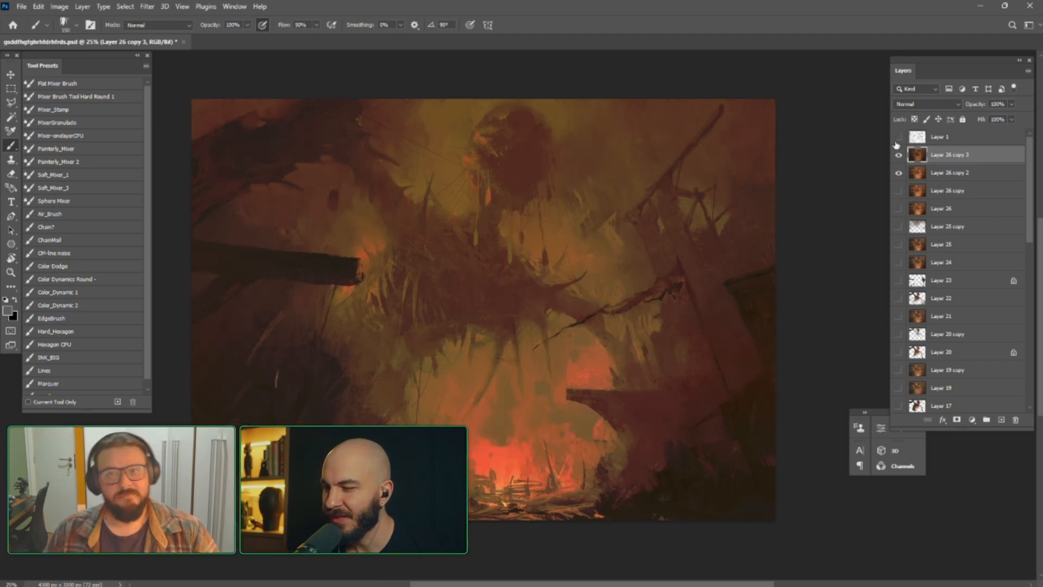
Choose the Air_Brush preset, sample a brown and softly brush it over the painting's upper area on Layer 26 copy 3
click(49, 214)
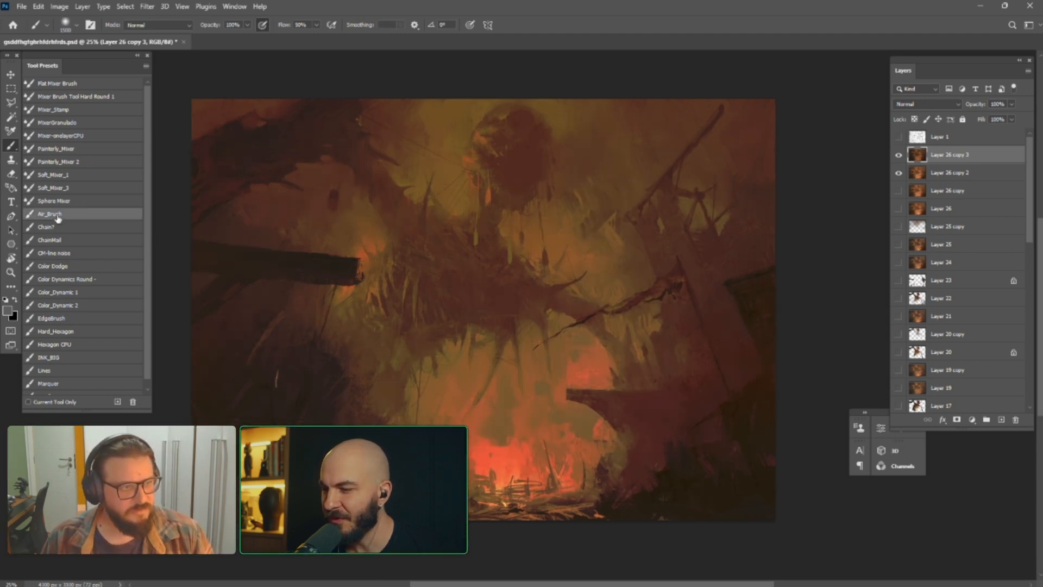
mouse_move(527, 128)
mouse_down()
mouse_move(510, 132)
mouse_move(542, 159)
mouse_move(528, 184)
mouse_up()
key([)
key([)
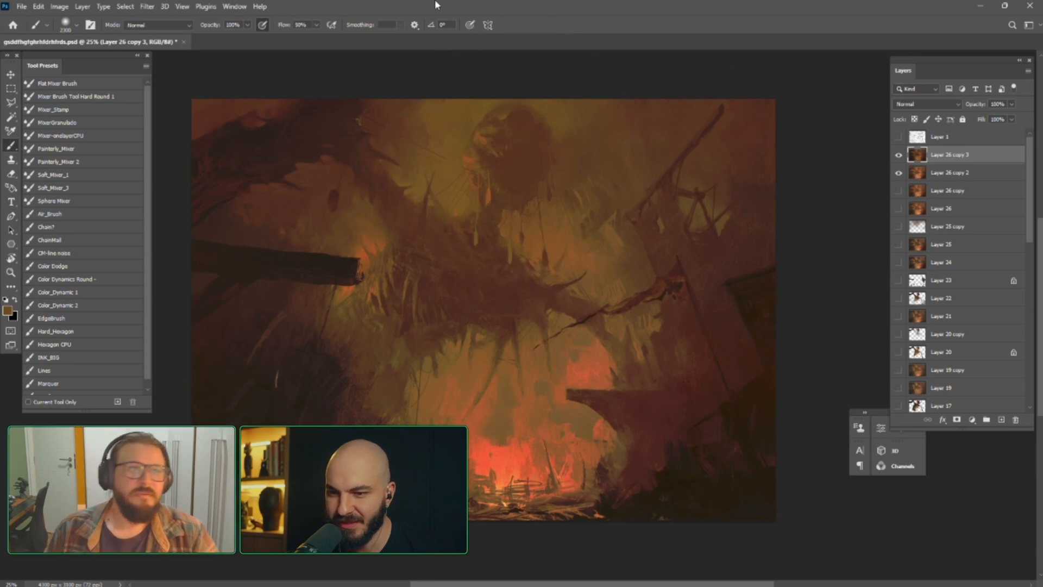
Adjust the cyan–red balance of the shadows on Layer 26 copy 3 with Color Balance and return to the brush
click(38, 6)
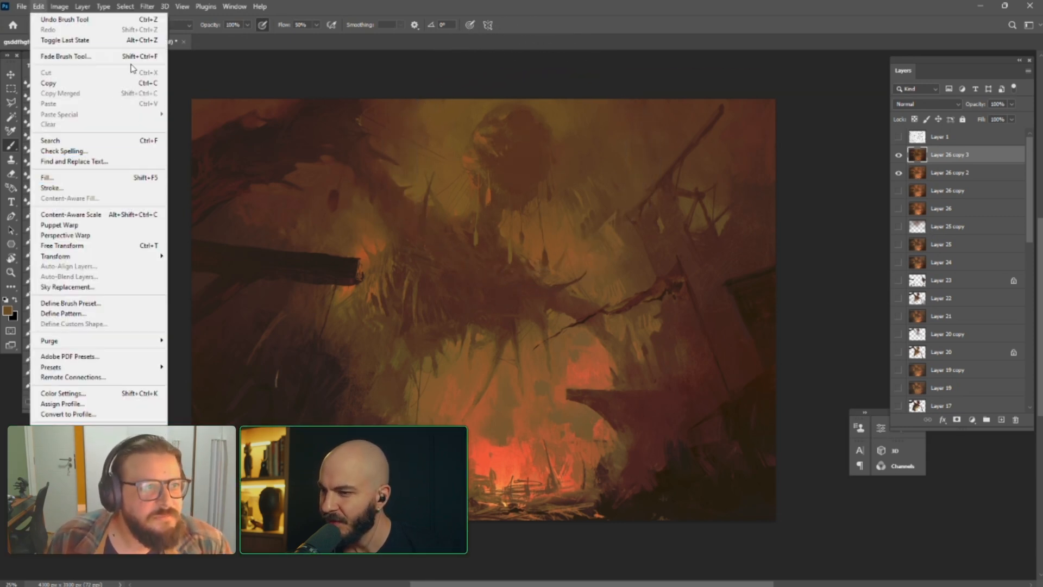
click(60, 7)
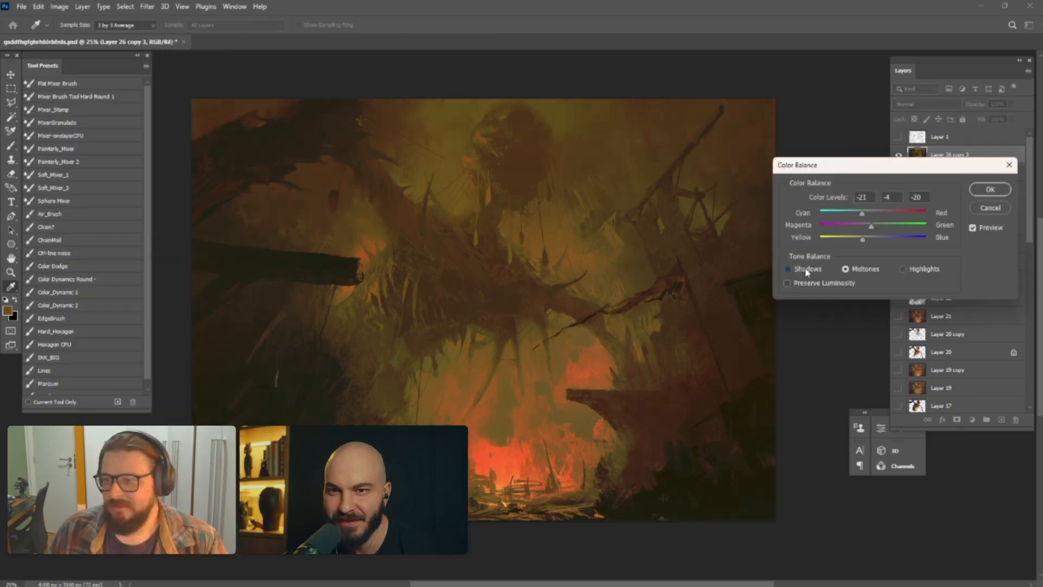
click(807, 270)
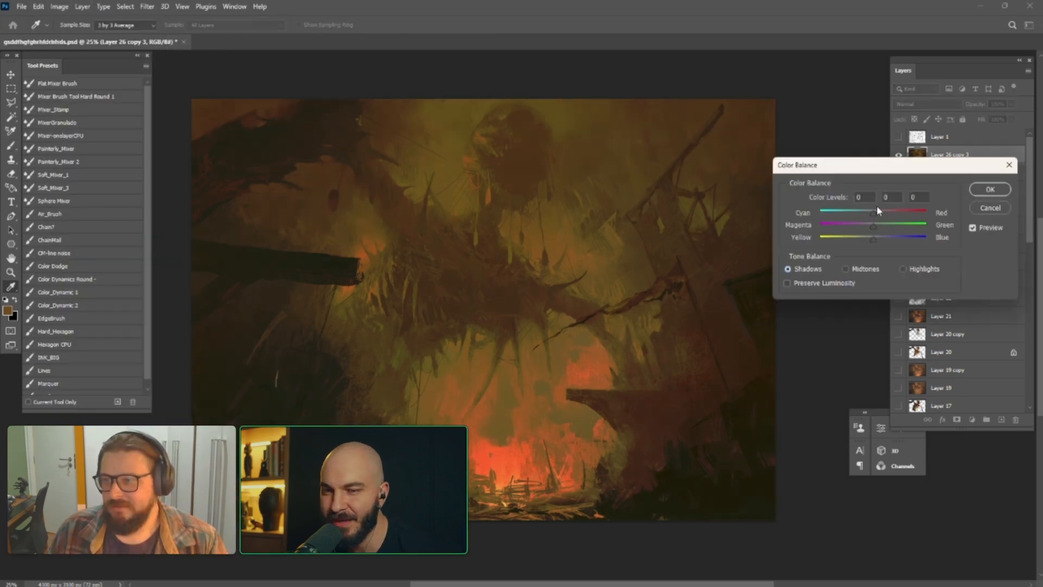
drag(878, 213, 867, 219)
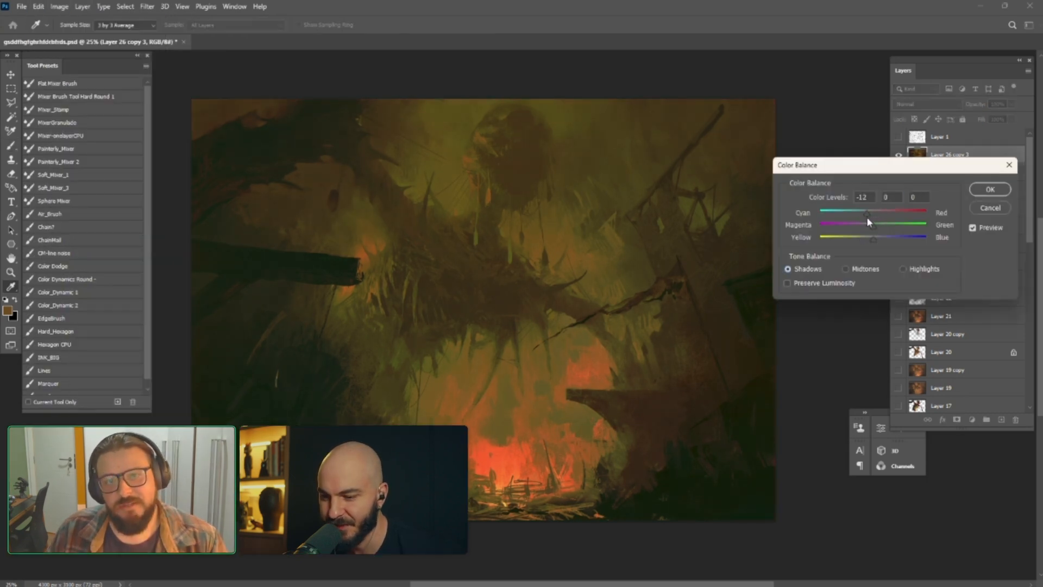
drag(872, 216, 887, 216)
click(989, 189)
key(b)
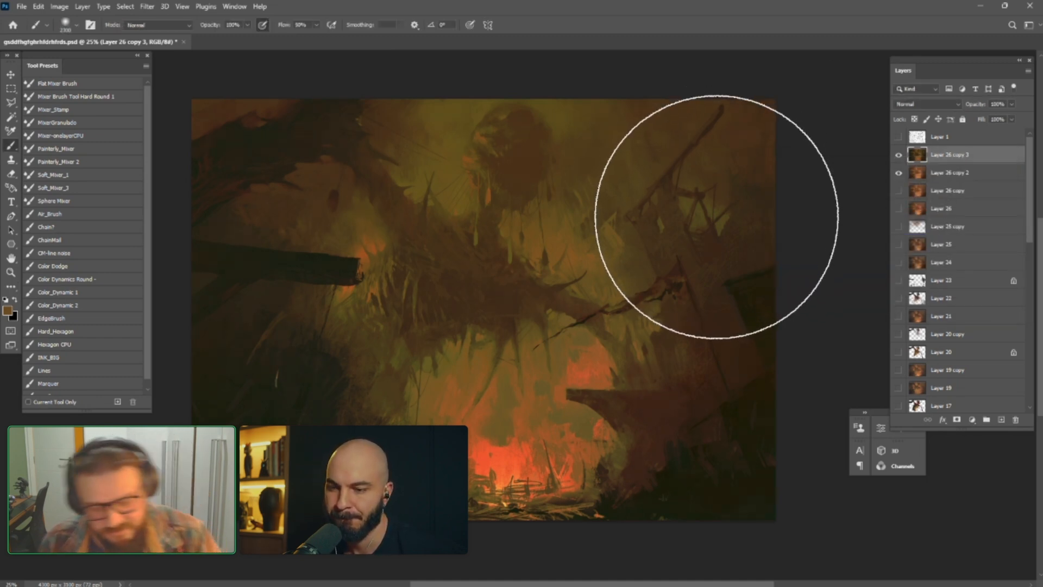
Duplicate Layer 26 copy 3 and apply an extreme, steeply waving RGB Curves adjustment to the duplicate
key(ctrl+j)
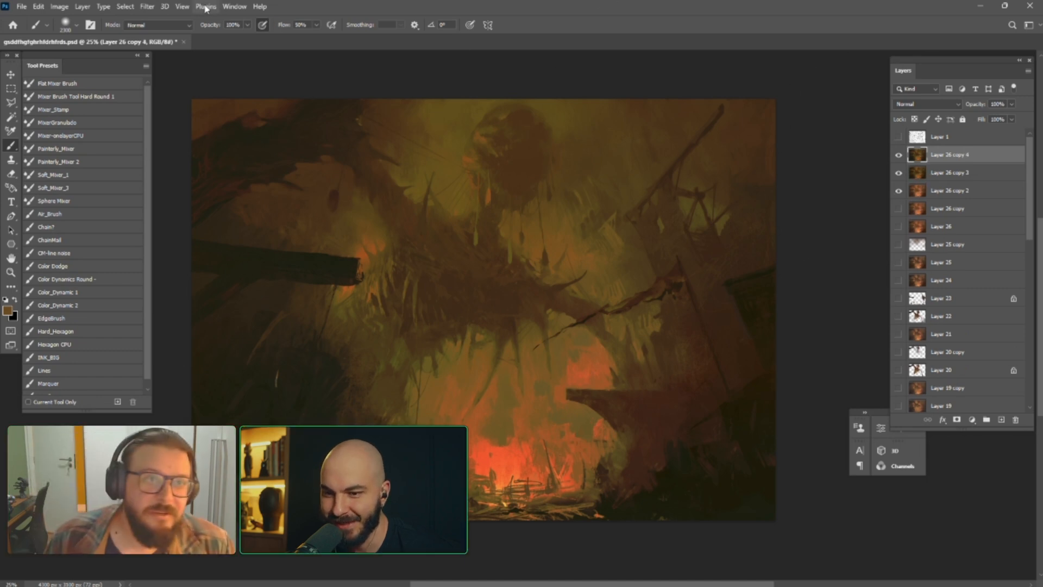
key(ctrl+m)
drag(735, 365, 733, 355)
mouse_move(754, 338)
mouse_down()
mouse_move(752, 400)
mouse_move(738, 319)
mouse_move(748, 353)
mouse_move(756, 346)
mouse_move(753, 380)
mouse_move(749, 330)
mouse_up()
mouse_move(717, 378)
mouse_down()
mouse_move(734, 396)
mouse_move(724, 387)
mouse_up()
drag(743, 346, 756, 395)
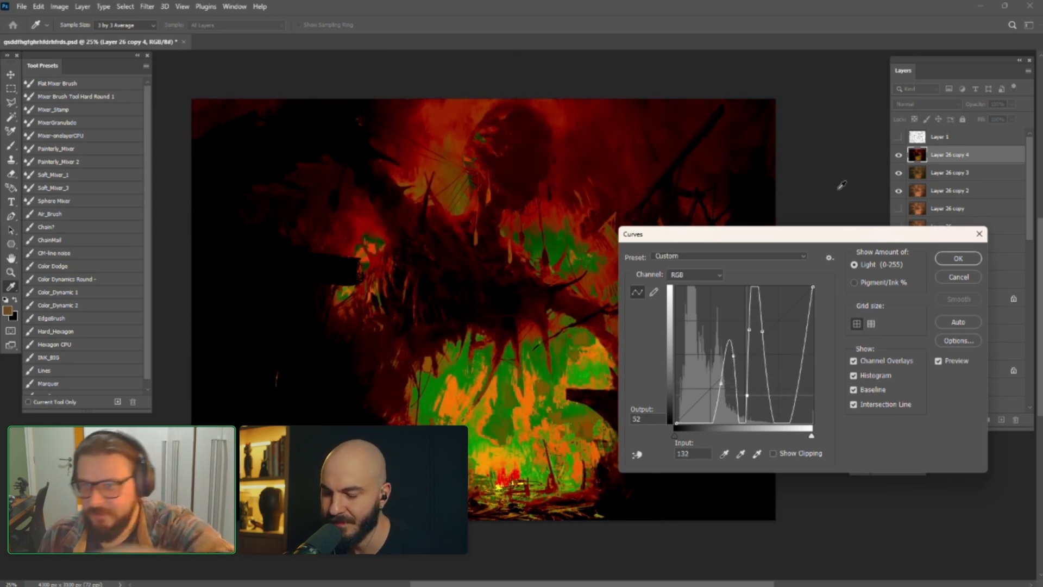
click(957, 258)
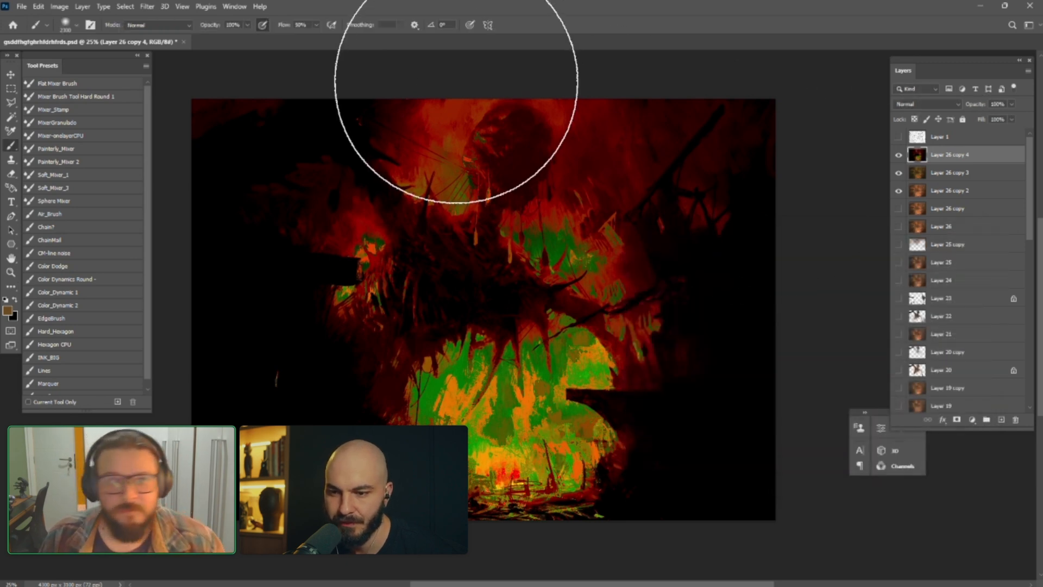
Apply the Find Edges filter to Layer 26 copy 4, try several blend modes and set it to Saturation
click(147, 6)
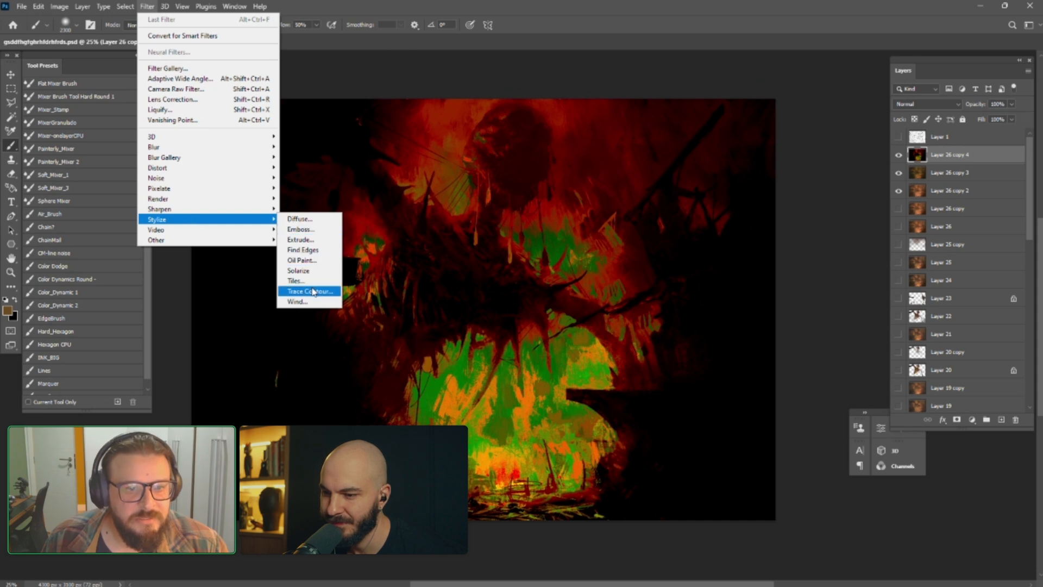
click(319, 253)
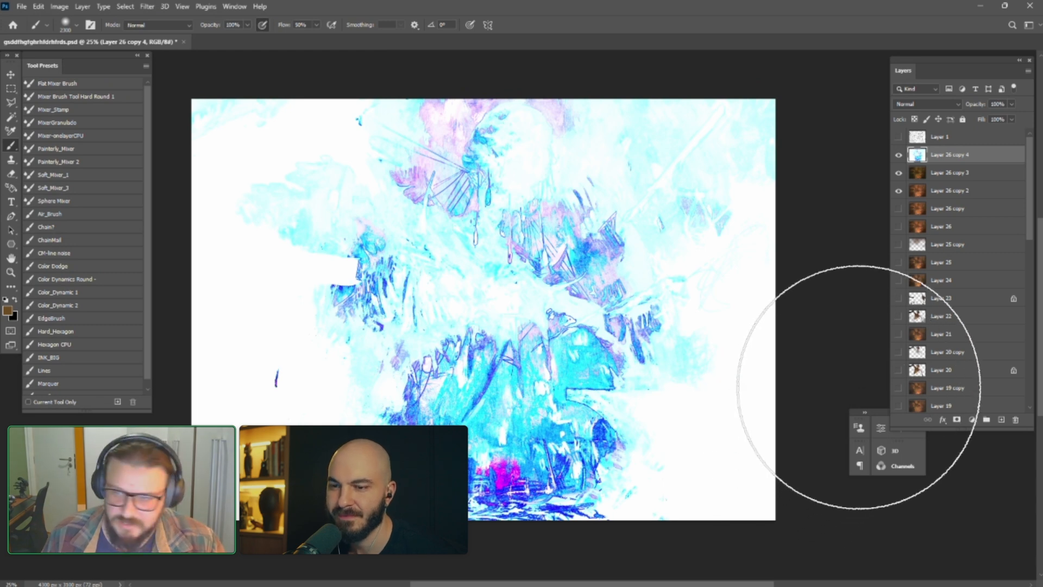
click(918, 104)
click(918, 106)
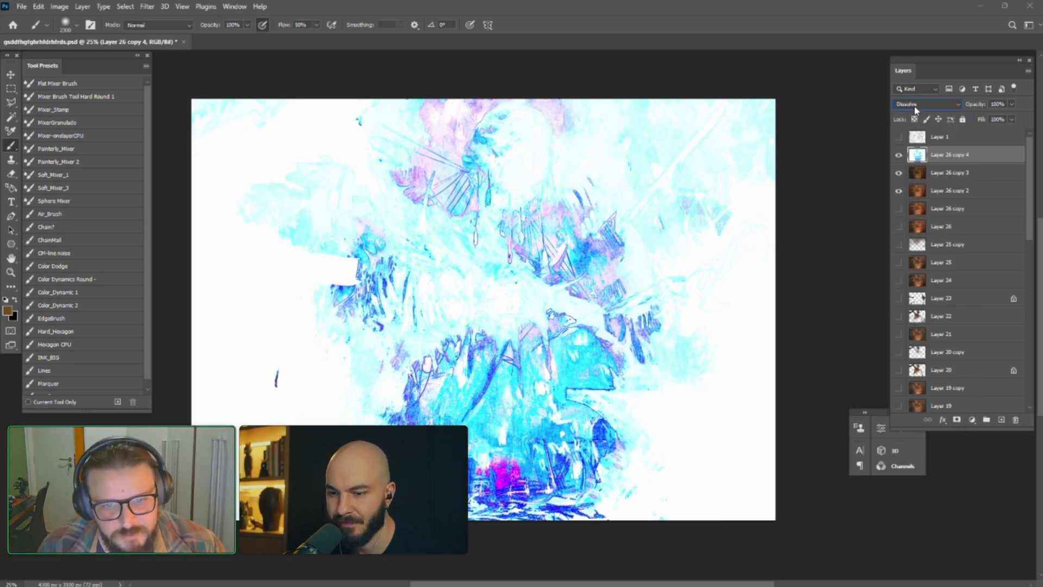
scroll(916, 108, down, 5)
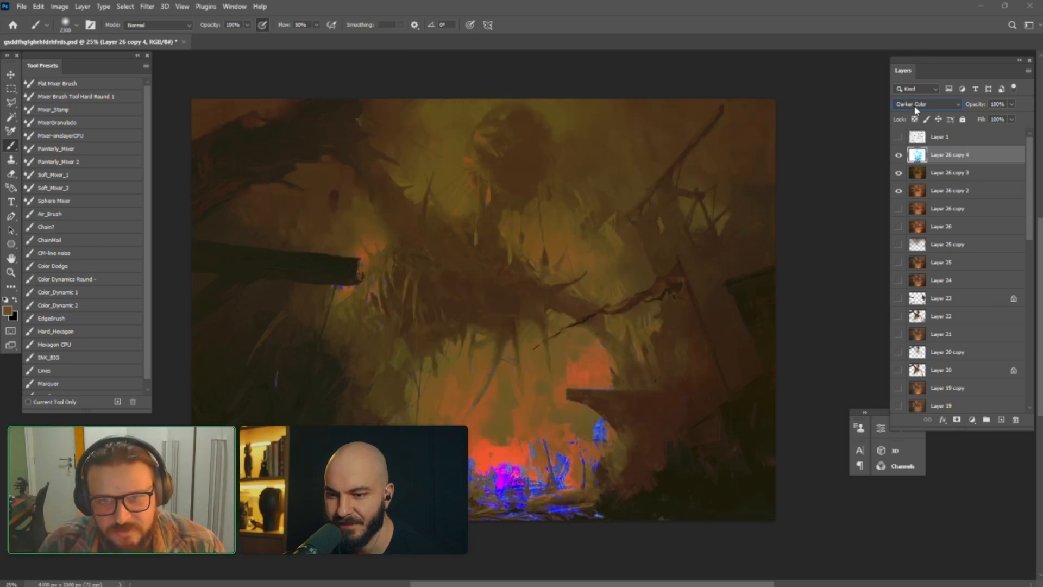
scroll(916, 108, down, 5)
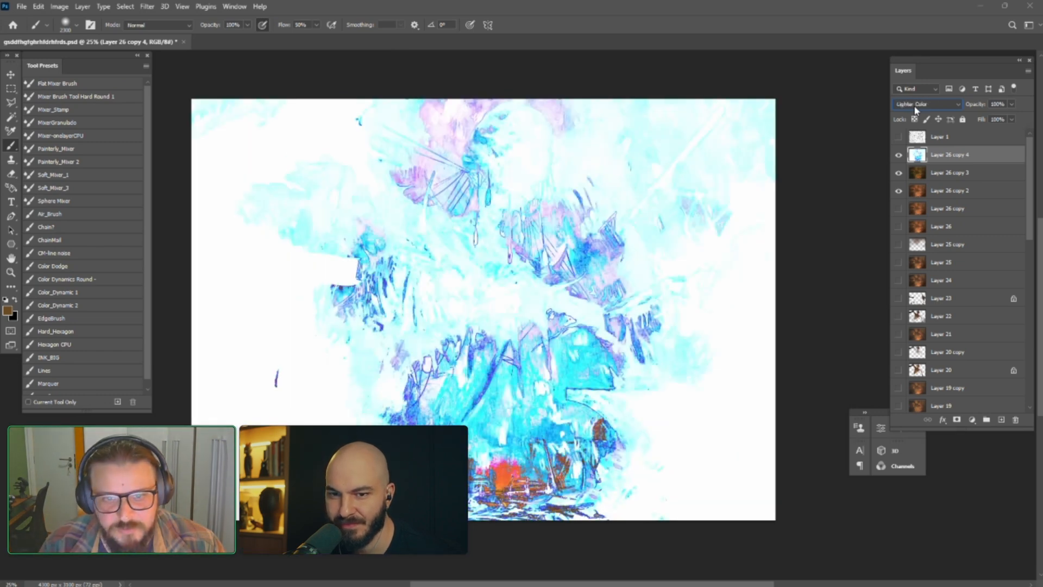
scroll(916, 110, down, 3)
scroll(916, 108, down, 6)
scroll(916, 108, down, 2)
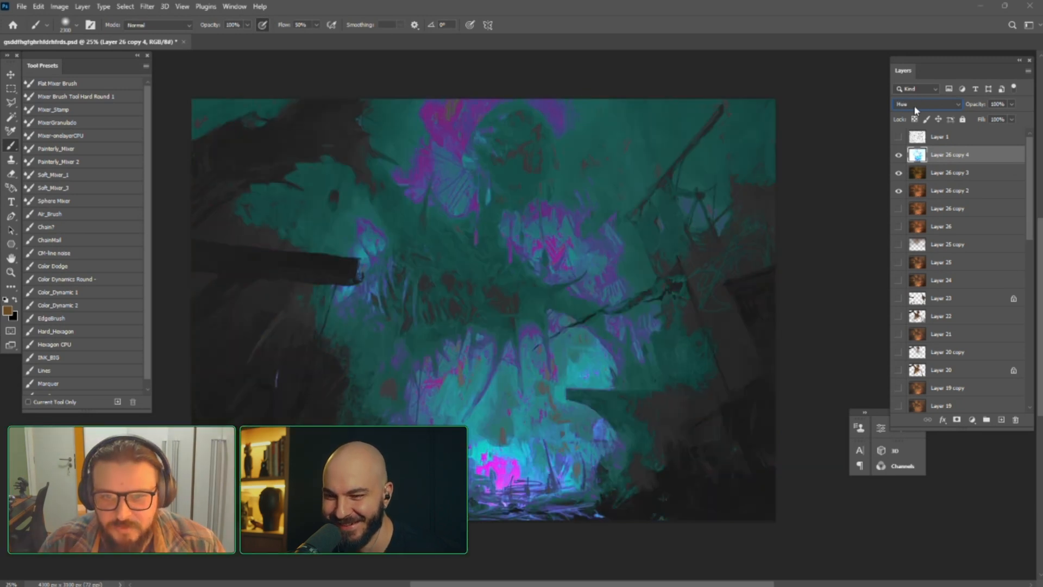
scroll(917, 110, down, 1)
scroll(916, 110, down, 1)
scroll(917, 110, up, 1)
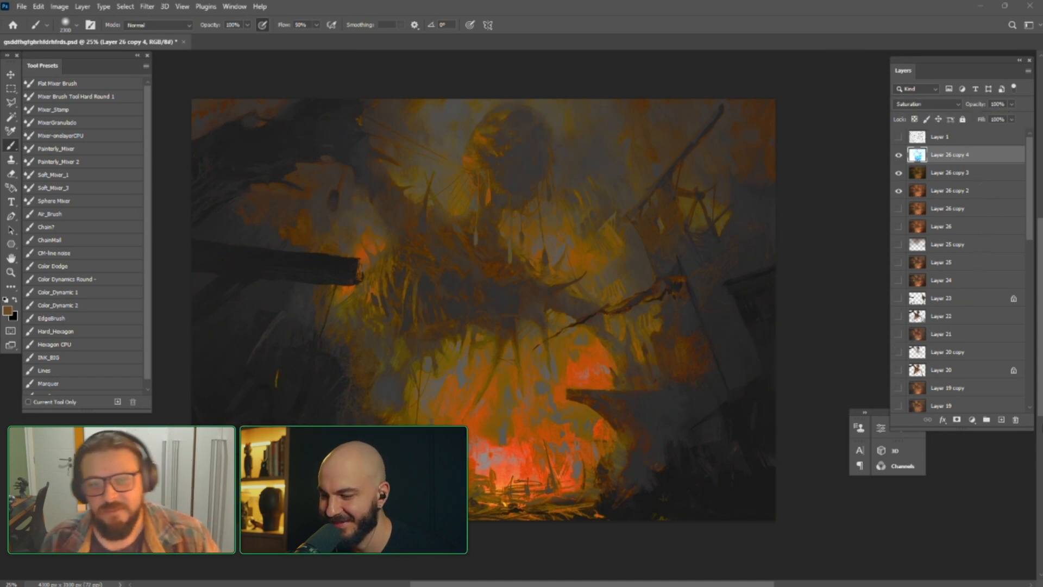
Airbrush brown over the left side of Layer 26 copy 4 and undo the last stroke across the lower area
key(e)
key(alt+e)
key(Escape)
mouse_move(233, 158)
mouse_down()
mouse_move(258, 205)
mouse_move(227, 304)
mouse_up()
key(b)
drag(218, 251, 220, 363)
key(])
mouse_move(381, 422)
mouse_down()
mouse_move(352, 452)
mouse_move(395, 436)
mouse_move(323, 417)
mouse_up()
key(ctrl+z)
Reduce the brush size and airbrush brown around the hanging head in the upper centre of Layer 26 copy 4
key([)
key([)
key([)
key([)
key([)
key([)
key([)
key([)
drag(486, 172, 540, 160)
key([)
key([)
key([)
key([)
key([)
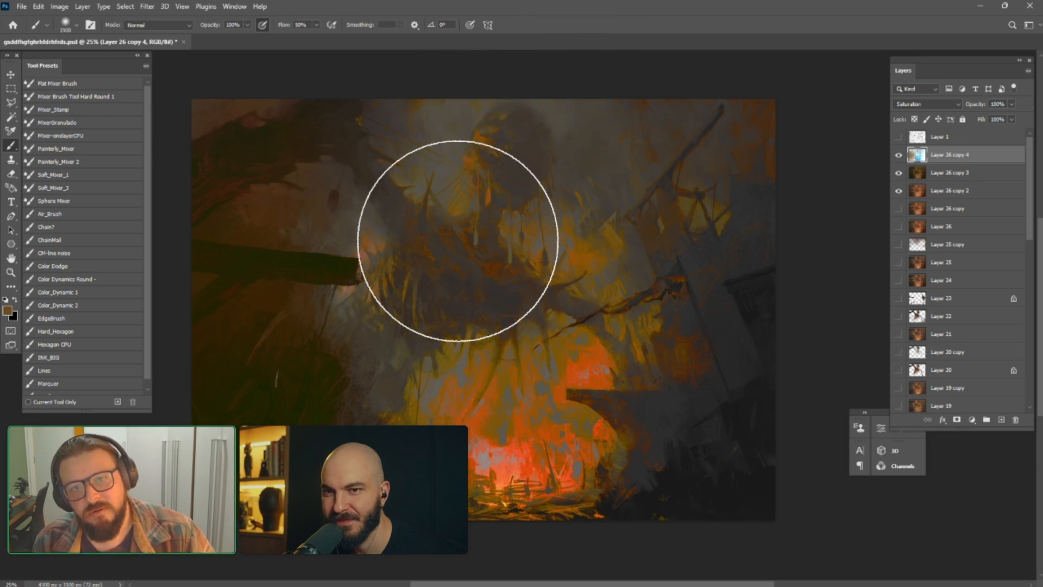
key([)
key([)
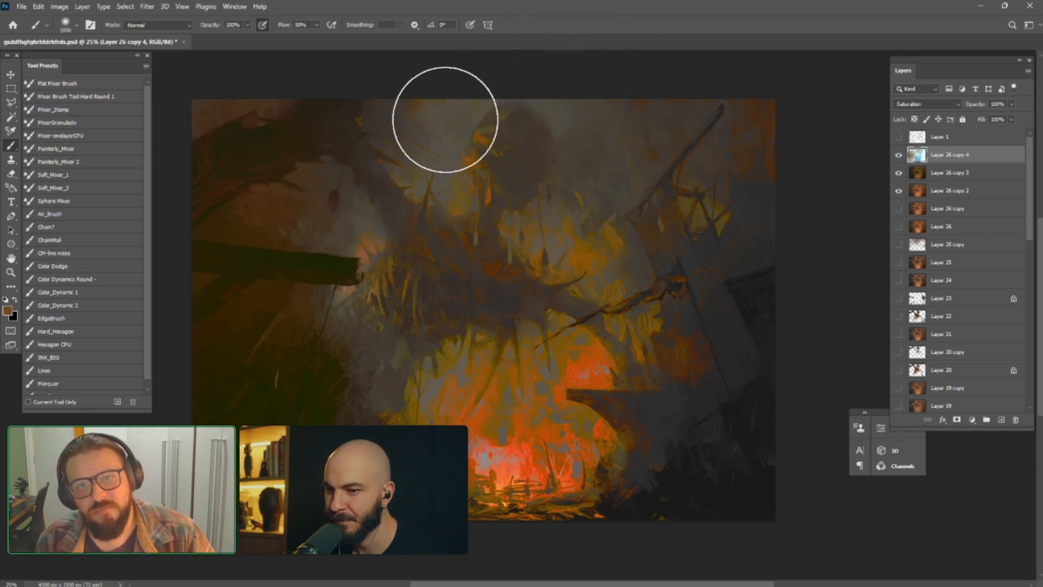
Toggle Layer 26 copy 4 to compare, then airbrush brown over the fire and right-hand ruins with a larger brush
key(])
key(])
key(])
key(])
key(])
key(])
key(])
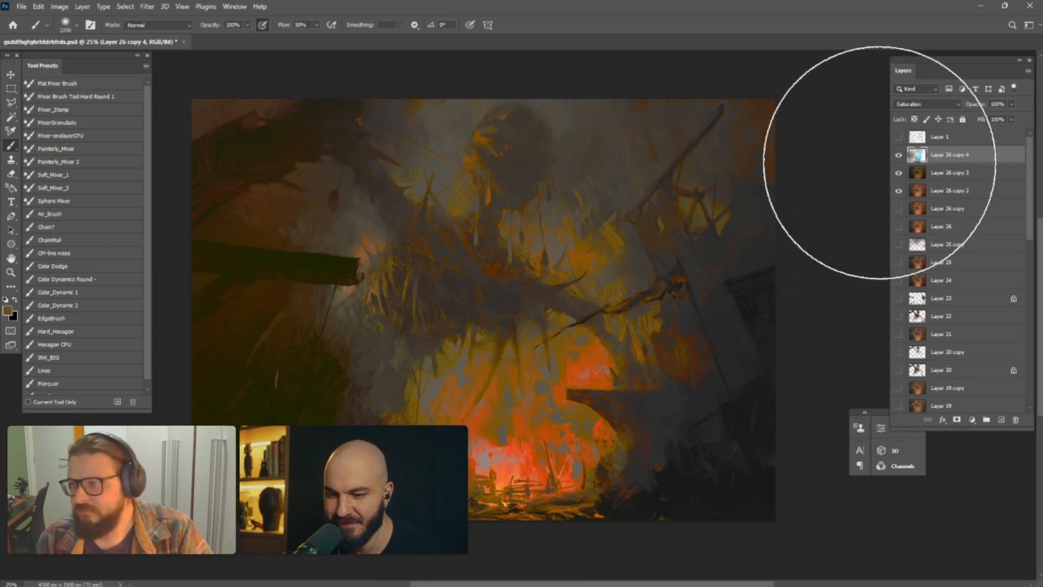
click(901, 158)
mouse_move(487, 447)
mouse_down()
mouse_move(482, 484)
mouse_move(540, 470)
mouse_move(486, 447)
mouse_move(460, 473)
mouse_up()
key([)
key([)
key([)
key(])
key(])
key(])
key(])
mouse_move(580, 376)
mouse_down()
mouse_move(549, 336)
mouse_move(638, 227)
mouse_up()
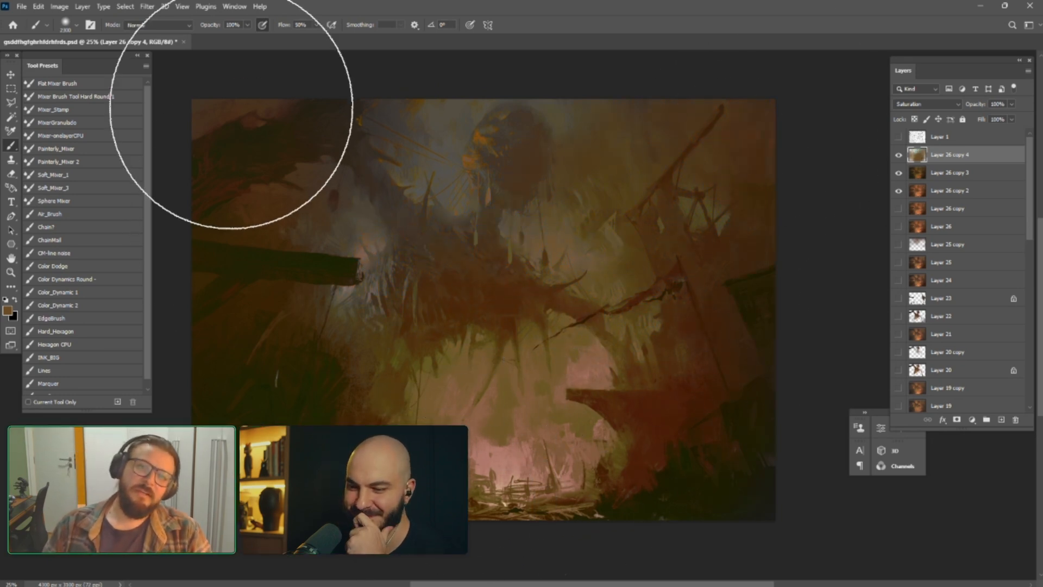
Duplicate Layer 26 copy 4, try several blend modes on the duplicate and set it to Divide
key(ctrl+j)
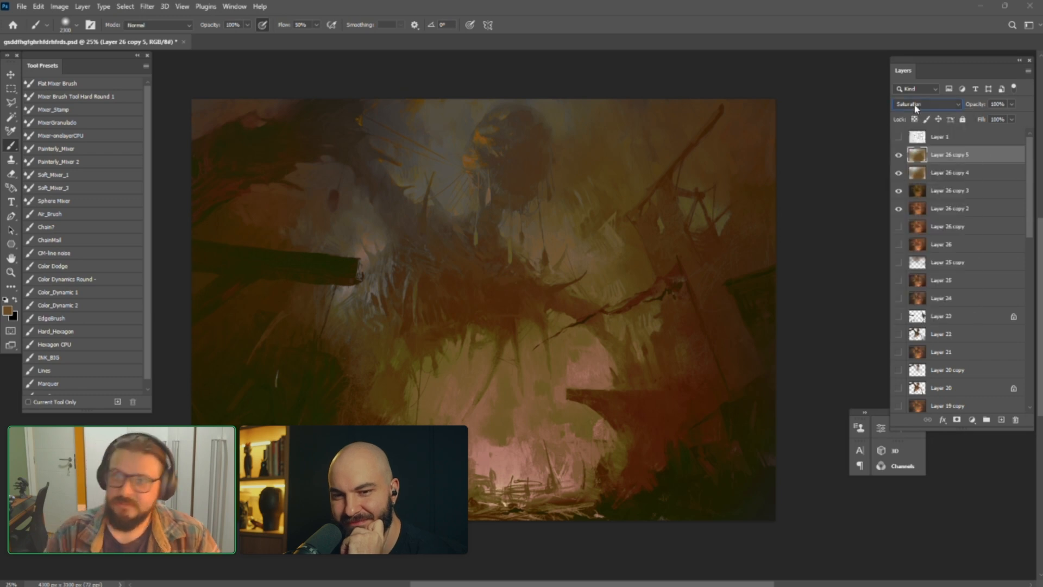
scroll(915, 108, up, 6)
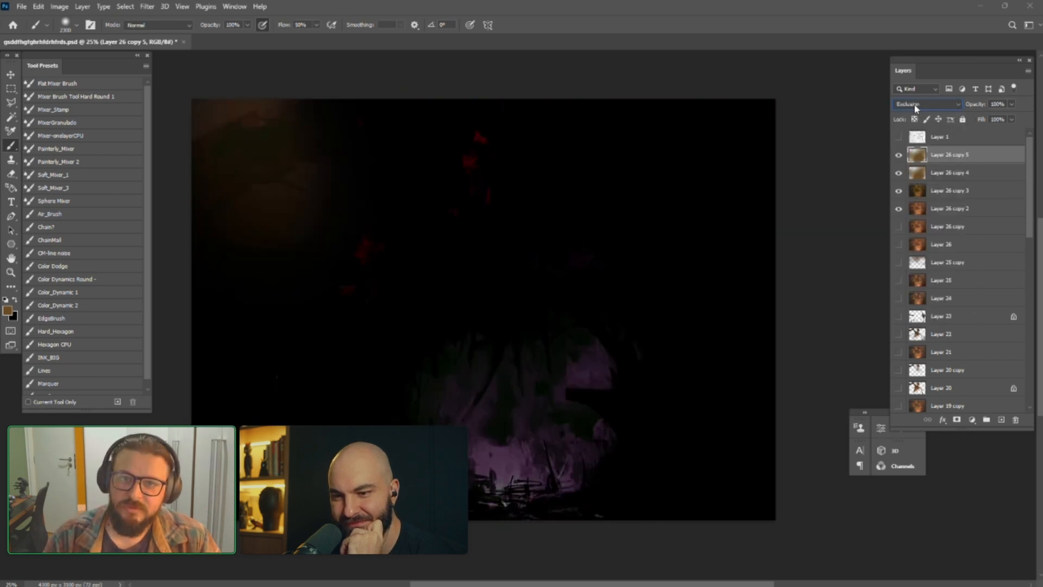
scroll(916, 108, up, 5)
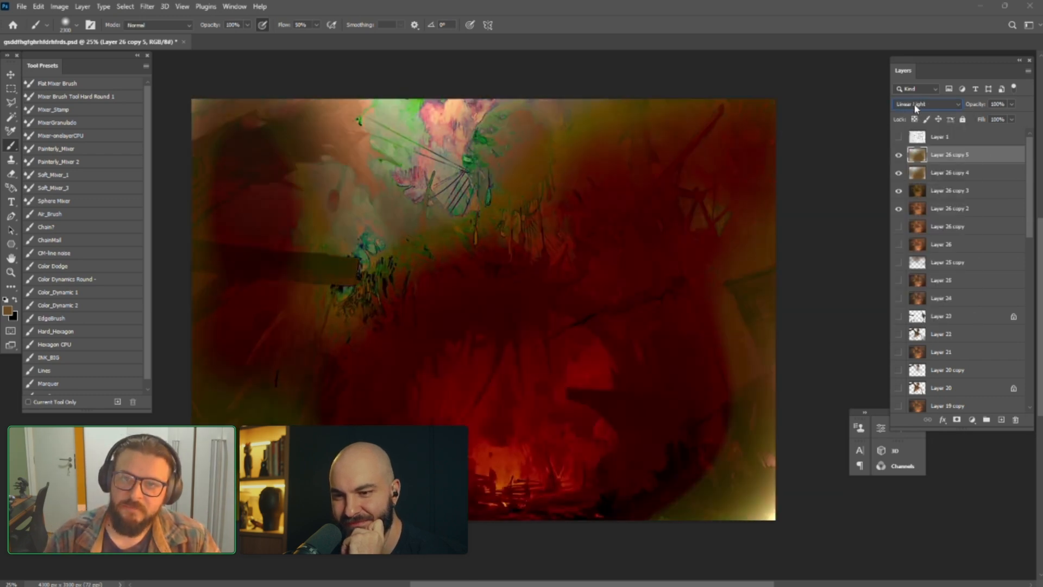
scroll(915, 108, down, 6)
scroll(916, 108, down, 1)
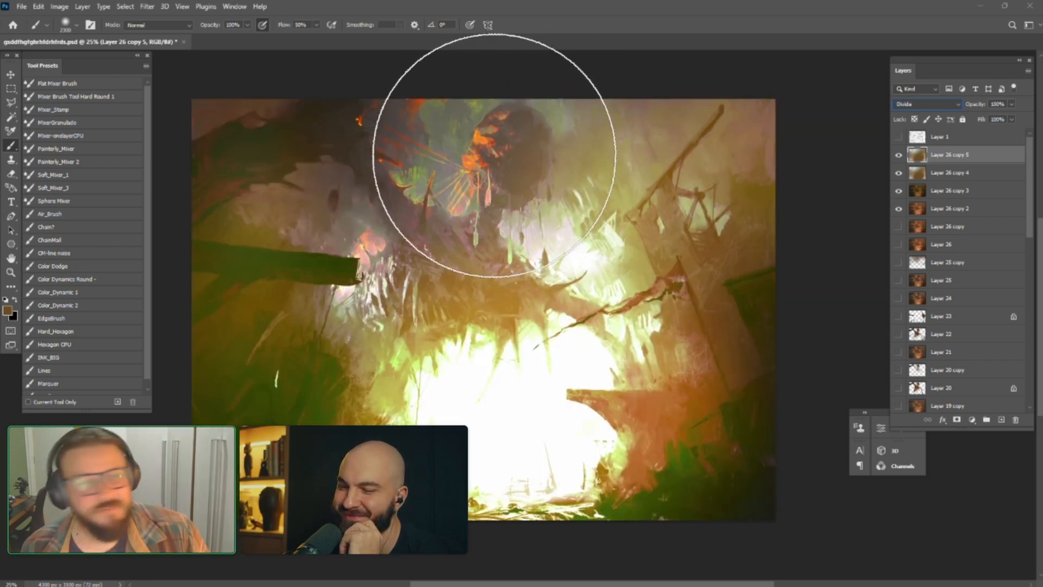
Shrink the brush, turn off pressure-controlled opacity and paint a glow around the end of the left beam on Layer 26 copy 5
key(bracketleft)
key(bracketleft)
key(bracketleft)
key(bracketleft)
key(bracketleft)
key(bracketleft)
key(bracketleft)
click(263, 26)
mouse_move(351, 291)
mouse_down()
mouse_move(350, 275)
mouse_move(389, 263)
mouse_up()
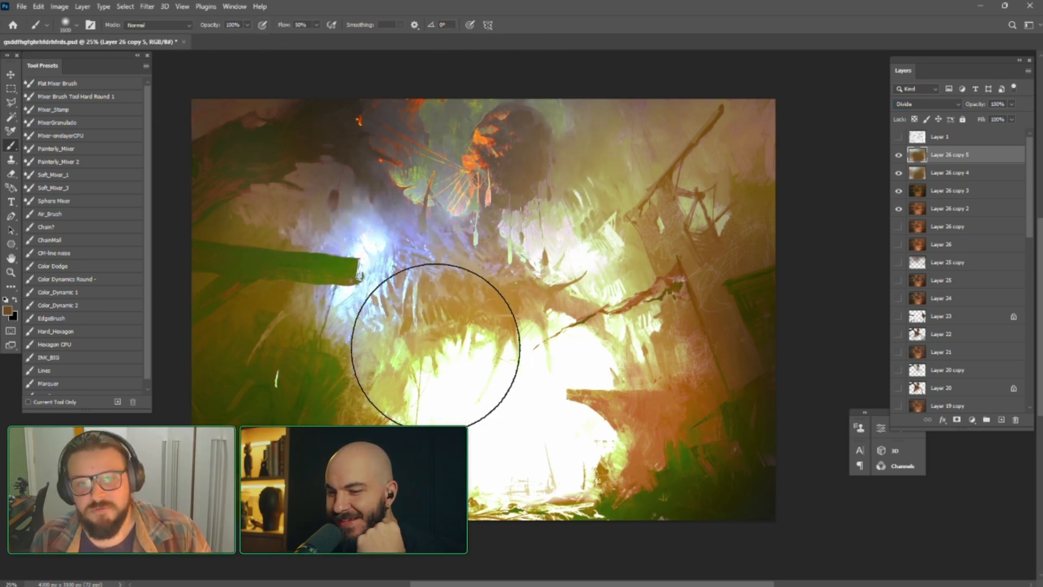
Undo the last change and erase most of Layer 26 copy 5 across the centre, top and left ruins with a resized eraser
key(ctrl+z)
key(e)
mouse_move(419, 268)
mouse_down()
mouse_move(424, 332)
mouse_move(436, 239)
mouse_move(508, 292)
mouse_move(339, 226)
mouse_move(328, 153)
mouse_move(369, 124)
mouse_move(408, 129)
mouse_move(357, 124)
mouse_move(225, 175)
mouse_move(275, 316)
mouse_move(349, 310)
mouse_move(492, 167)
mouse_move(503, 121)
mouse_move(576, 129)
mouse_move(624, 188)
mouse_move(671, 343)
mouse_move(673, 245)
mouse_up()
key(bracketright)
mouse_move(673, 135)
mouse_down()
mouse_move(725, 131)
mouse_move(604, 354)
mouse_move(244, 581)
mouse_move(326, 326)
mouse_move(221, 186)
mouse_move(228, 103)
mouse_move(347, 132)
mouse_move(407, 100)
mouse_up()
key(bracketleft)
key(bracketleft)
key(bracketleft)
drag(311, 243, 248, 427)
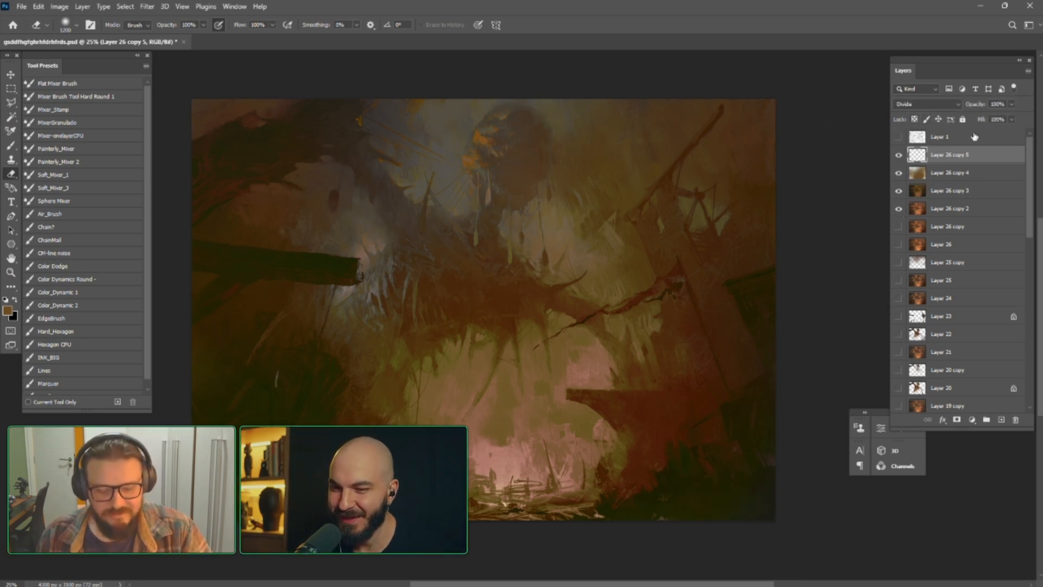
key(ctrl+j)
key(ctrl+j)
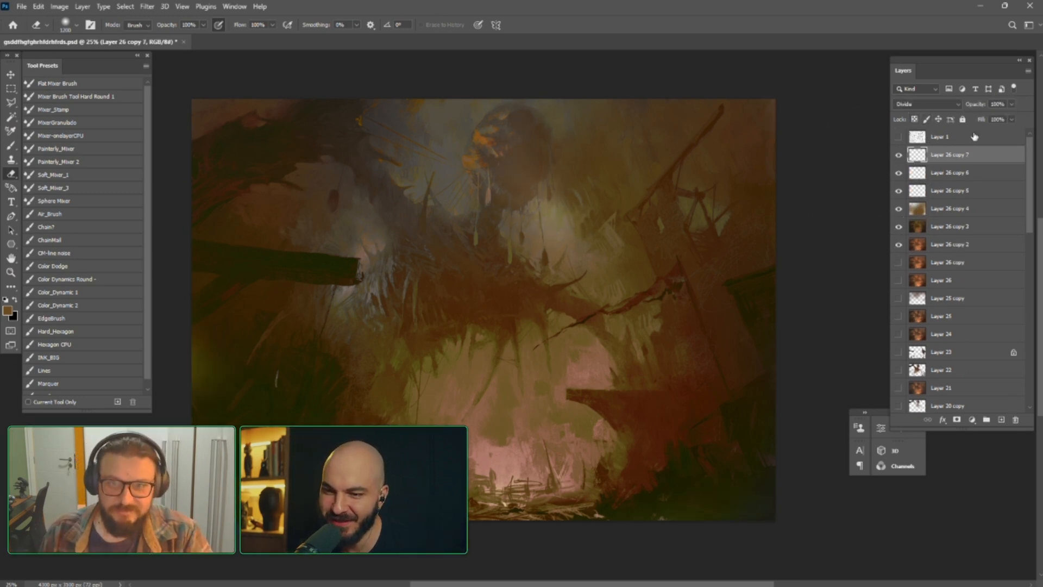
key(ctrl+z)
key(ctrl+z)
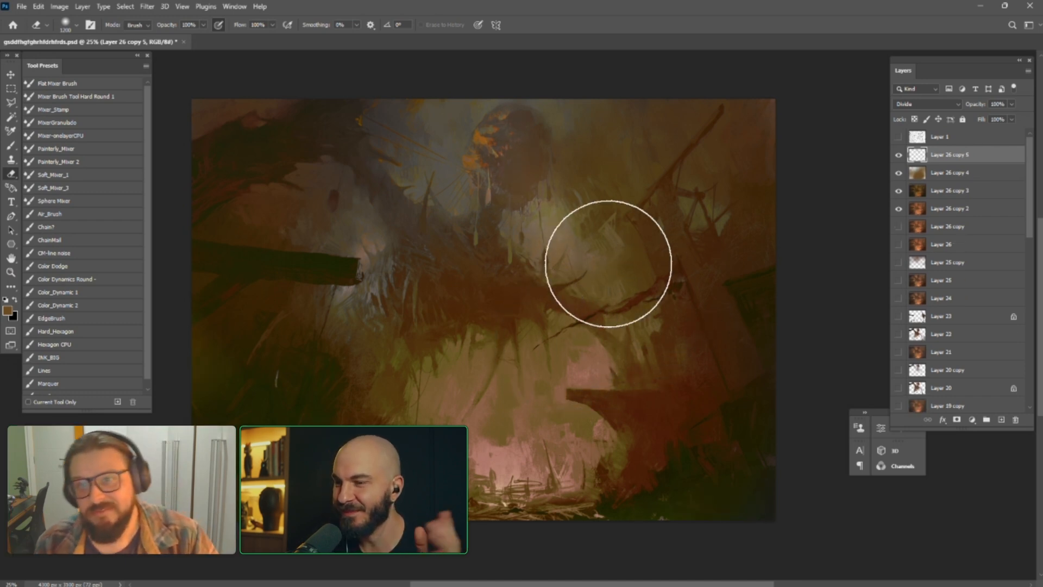
Erase the upper-left sparks on Layer 26 copy 5 with a smaller eraser and toggle Layer 26 copy 4 to compare
key(bracketleft)
key(bracketleft)
key(bracketleft)
key(bracketleft)
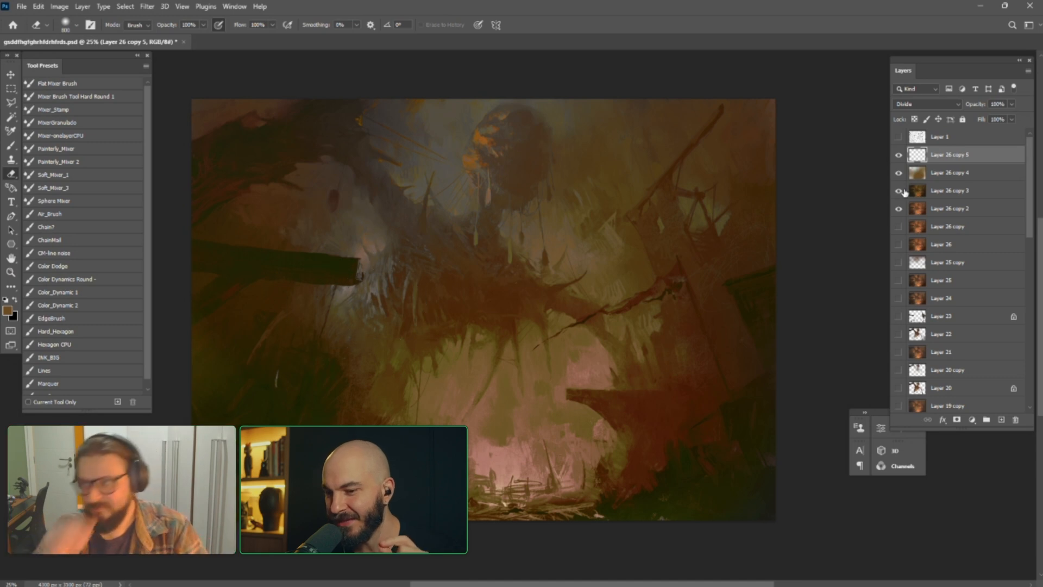
click(899, 172)
click(899, 172)
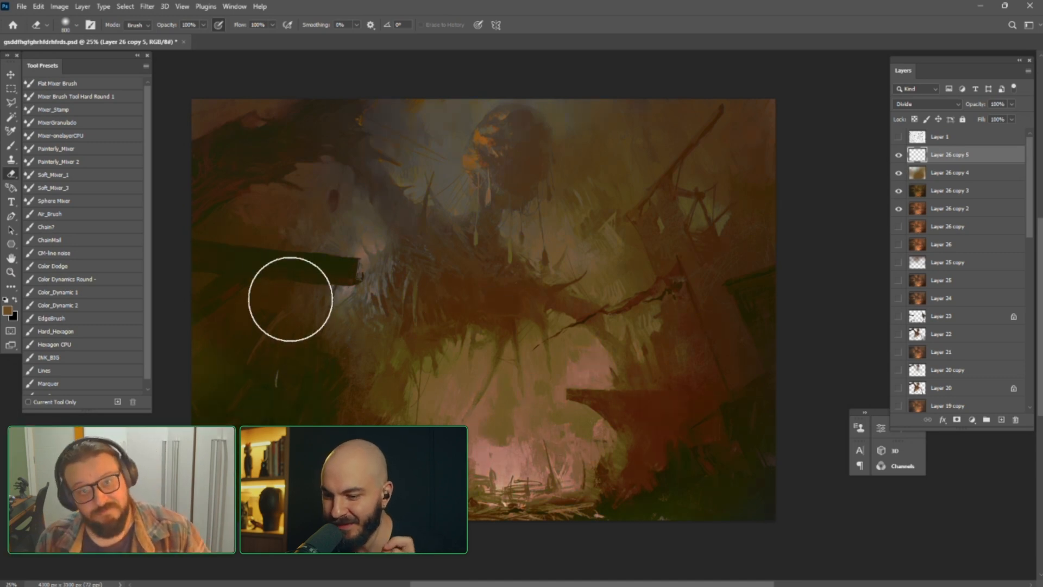
Erase Layer 26 copy 4 around the left beam, over the fire and along the upper left, varying the eraser size
click(923, 175)
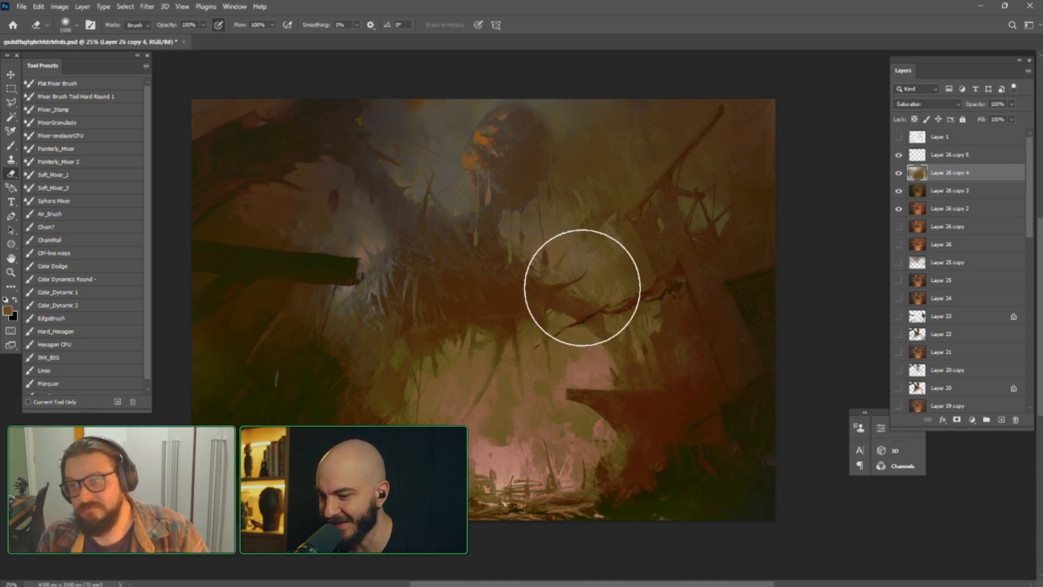
key(bracketright)
key(bracketright)
key(bracketright)
key(bracketright)
drag(359, 260, 320, 256)
key(bracketright)
key(bracketright)
key(bracketright)
key(bracketright)
mouse_move(328, 410)
mouse_down()
mouse_move(601, 414)
mouse_move(615, 355)
mouse_up()
key(bracketleft)
key(bracketleft)
key(bracketleft)
key(bracketleft)
key(bracketleft)
key(bracketleft)
key(bracketleft)
drag(399, 86, 394, 158)
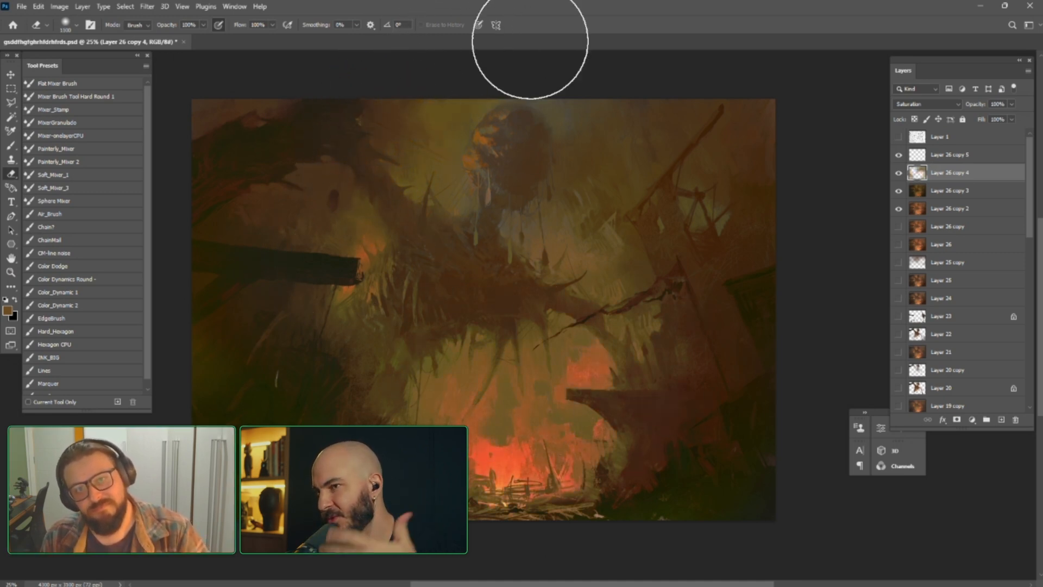
Enlarge the eraser and erase more of Layer 26 copy 4 over the fire and lower-left ruins, then shrink the eraser
key(bracketright)
key(bracketright)
mouse_move(543, 382)
mouse_down()
mouse_move(304, 420)
mouse_move(269, 489)
mouse_up()
key(bracketleft)
key(bracketleft)
key(bracketleft)
key(bracketleft)
key(bracketleft)
key(bracketleft)
key(bracketleft)
key(bracketleft)
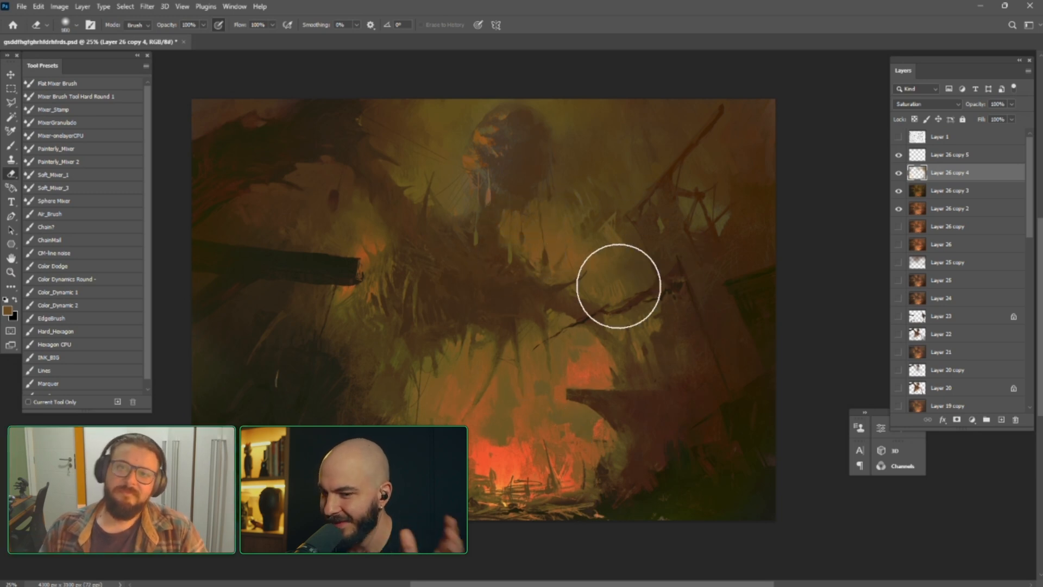
Apply RGB Curves to Layer 26 copy 5 with lowered shadows and an upper point at input 178, output 150
click(917, 157)
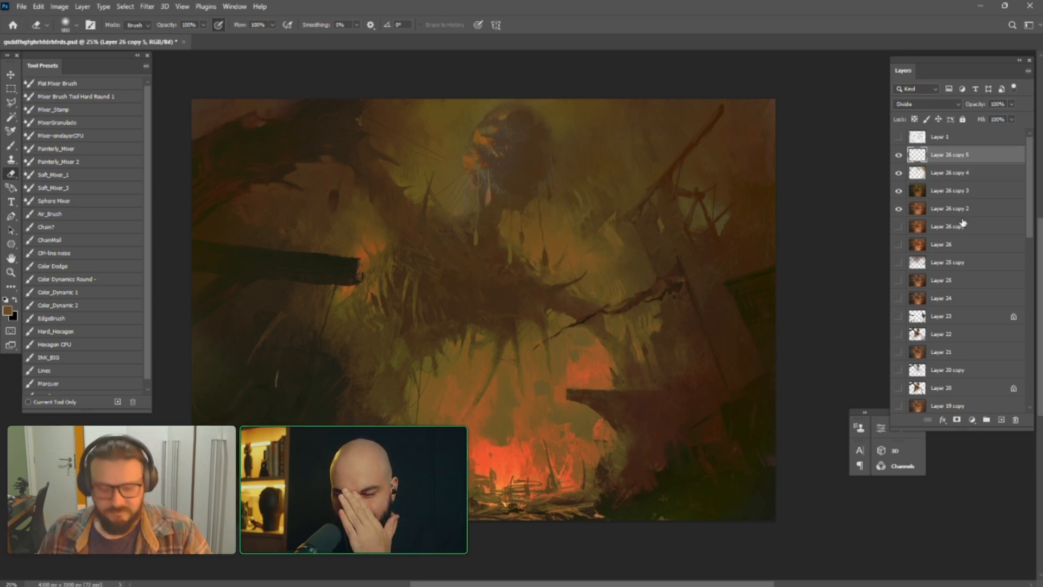
key(ctrl+m)
drag(733, 359, 743, 374)
mouse_move(769, 334)
mouse_down()
mouse_move(756, 310)
mouse_move(760, 328)
mouse_up()
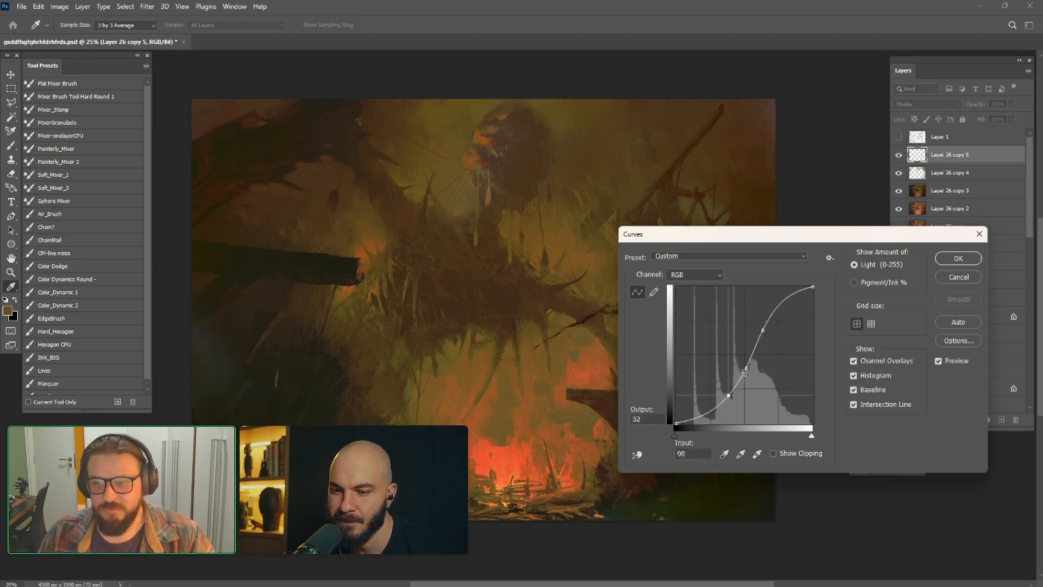
drag(735, 350, 753, 367)
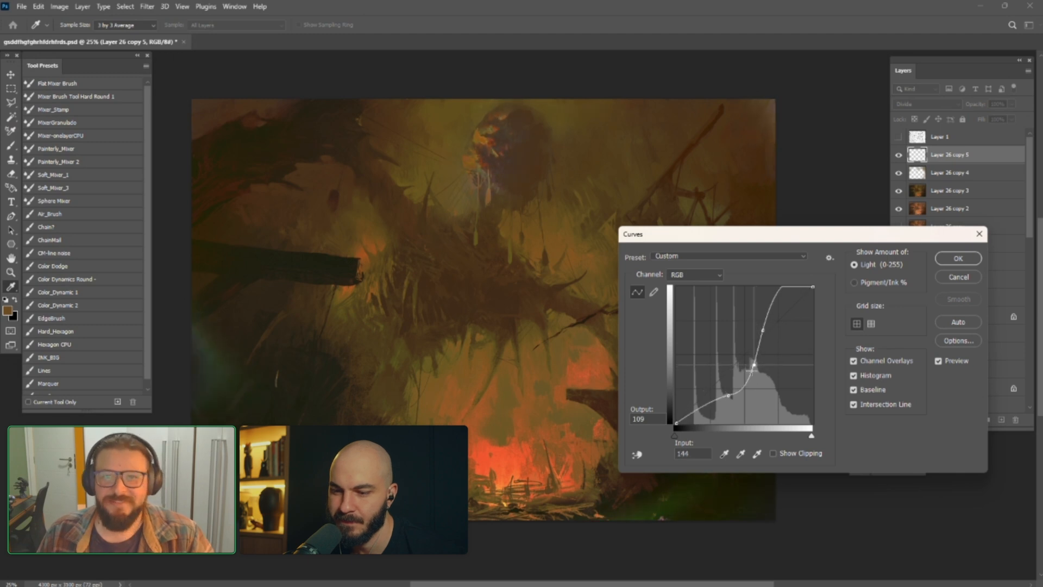
drag(758, 325, 766, 337)
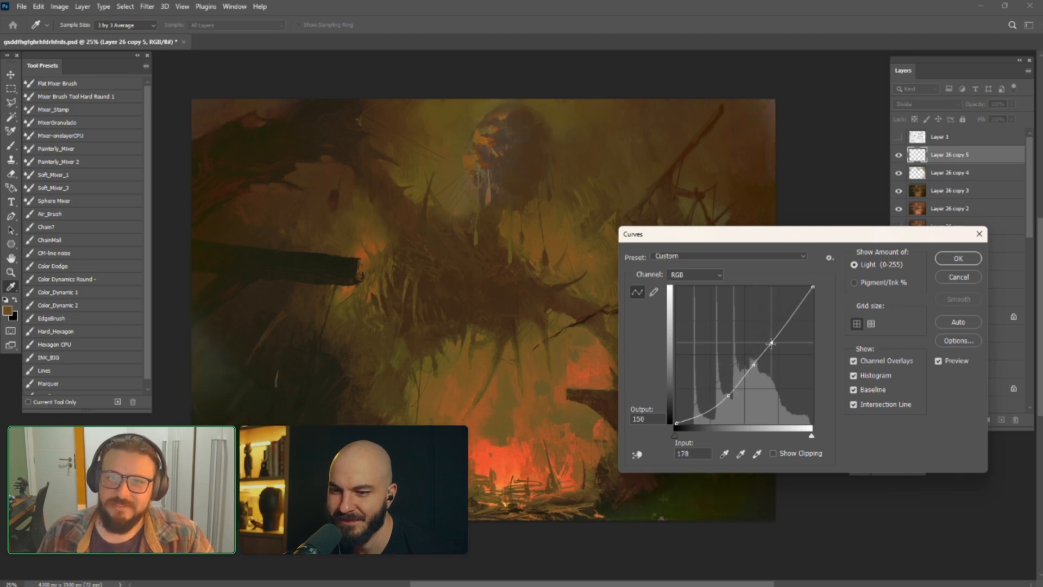
click(958, 258)
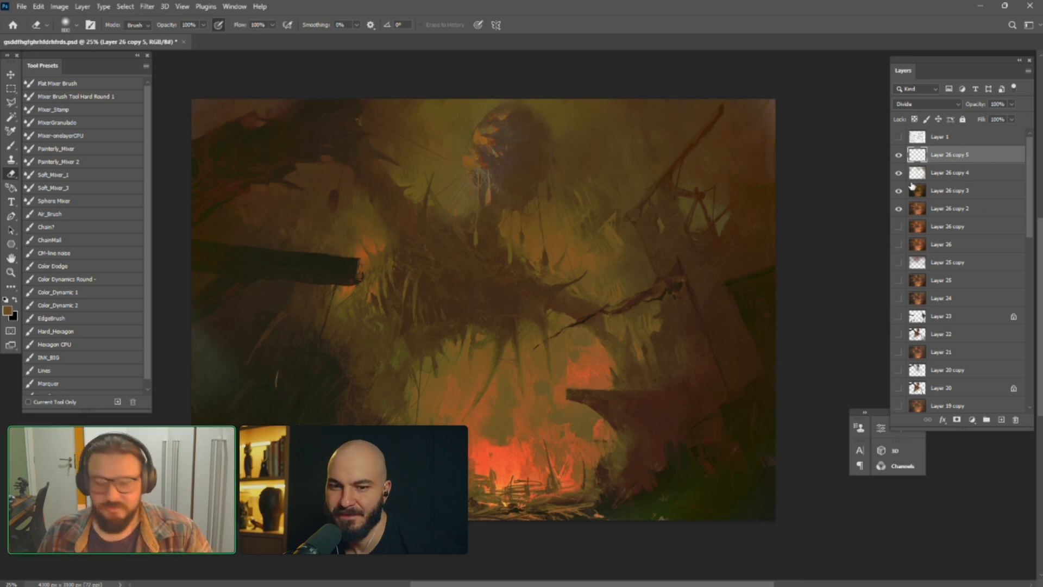
Apply a second RGB Curves adjustment to Layer 26 copy 5, lowering the highlights with a point at input 197, output 138
key(ctrl+m)
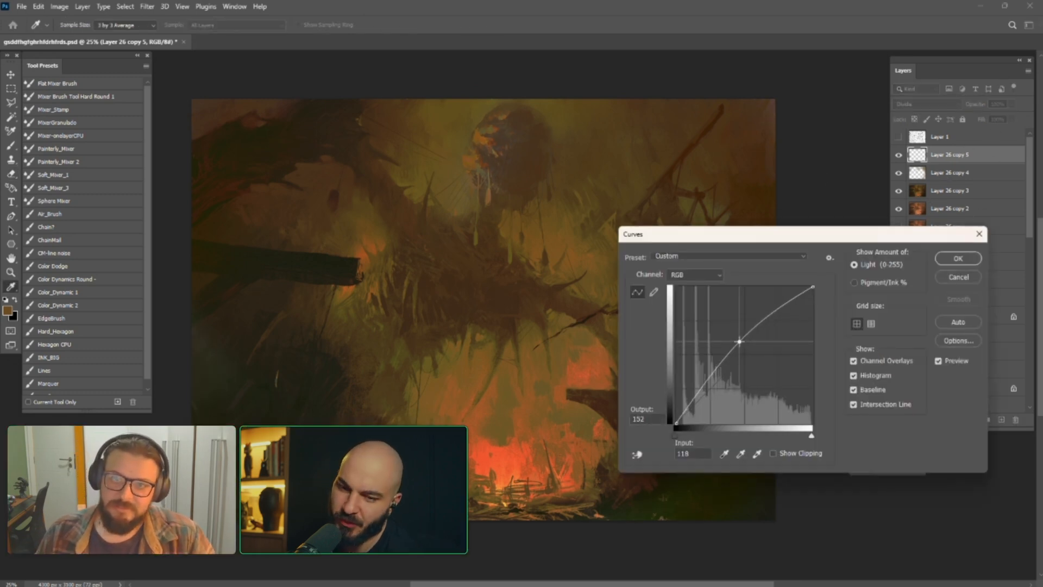
drag(732, 330, 781, 347)
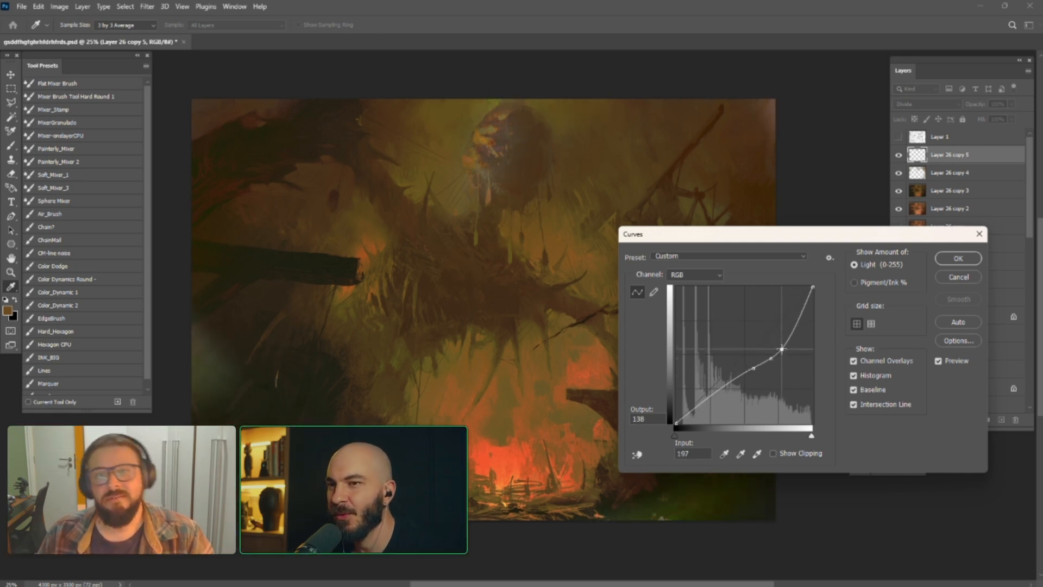
click(956, 260)
Erase parts of Layer 26 copy 5 around the hanging head and the picture's outer areas, alternating eraser sizes
key(e)
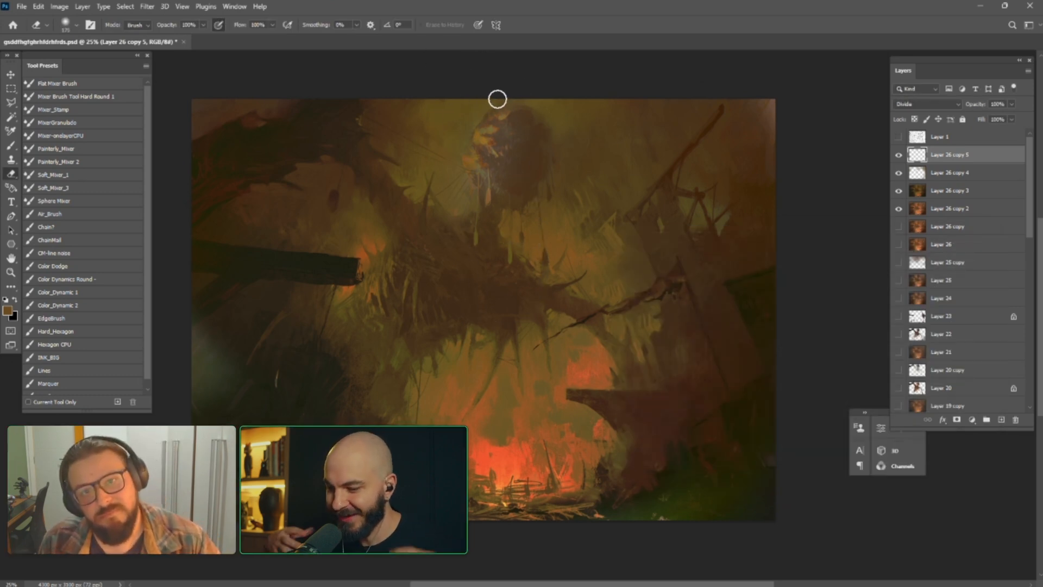
key(])
key(])
key(])
key(])
key(])
key(])
key(])
key(])
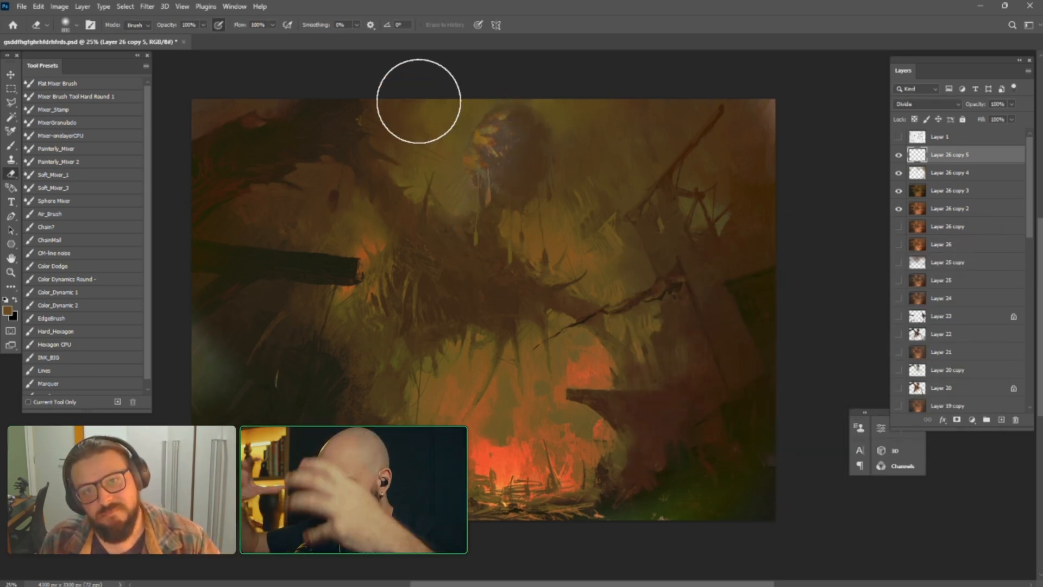
key(bracketleft)
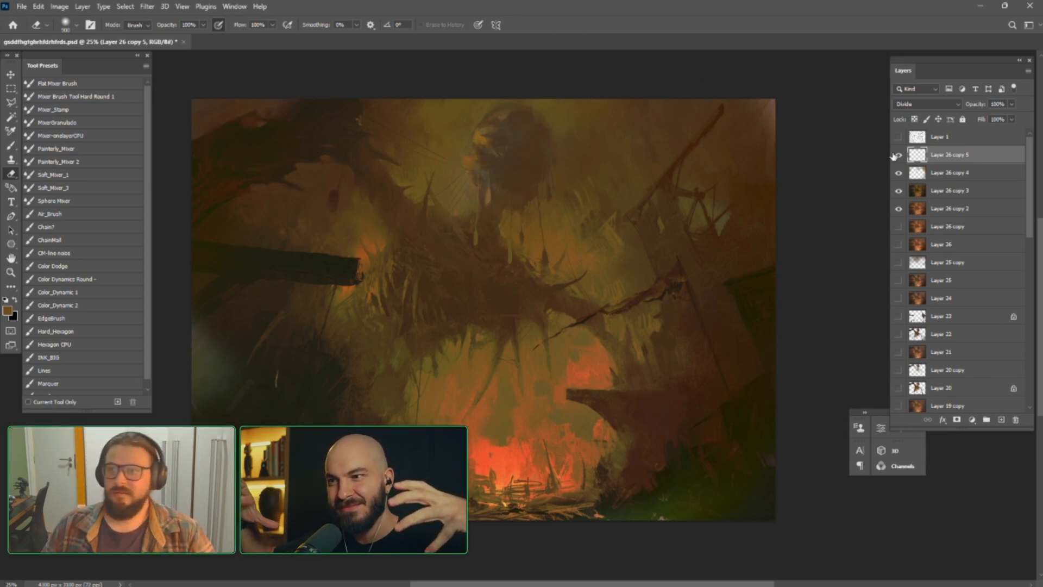
key(bracketright)
key(bracketright)
key(bracketright)
key(bracketright)
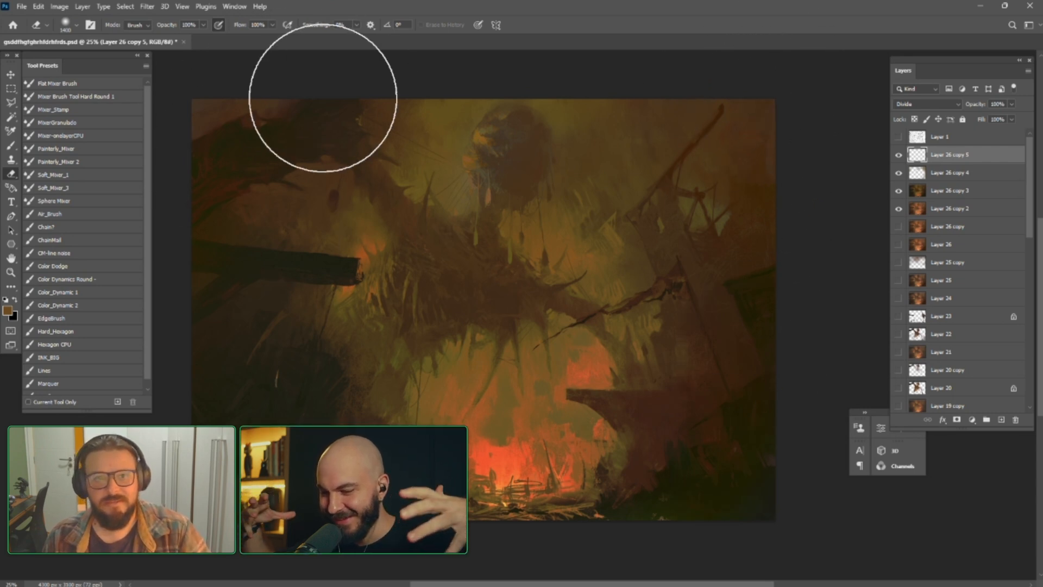
key(bracketleft)
key(bracketleft)
key(bracketleft)
key(bracketleft)
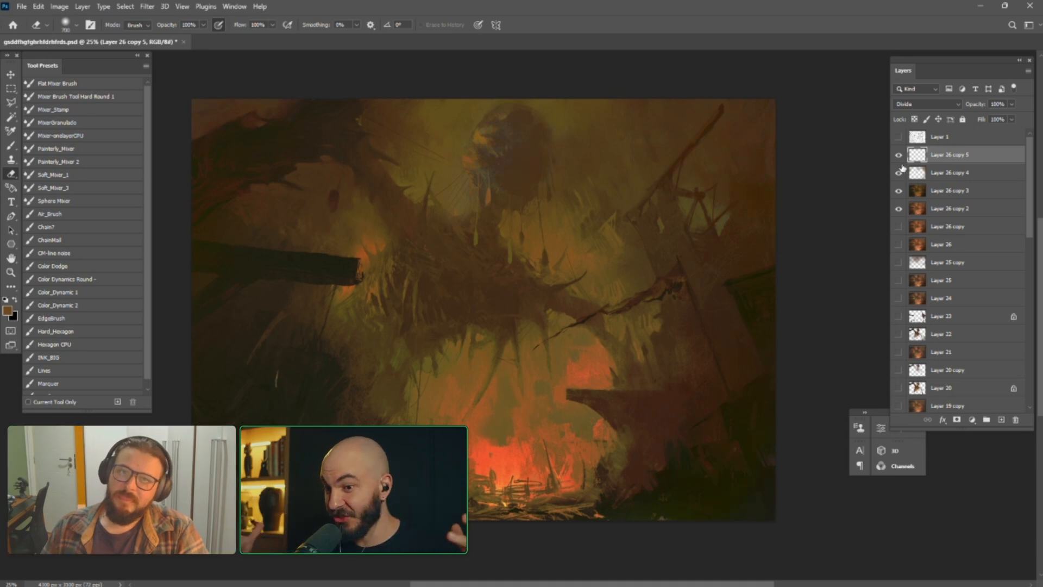
Duplicate Layer 26 copy 3 and apply a near-vertical contrast curve to the duplicate with a point at input 84, output 219
click(923, 191)
key(ctrl+j)
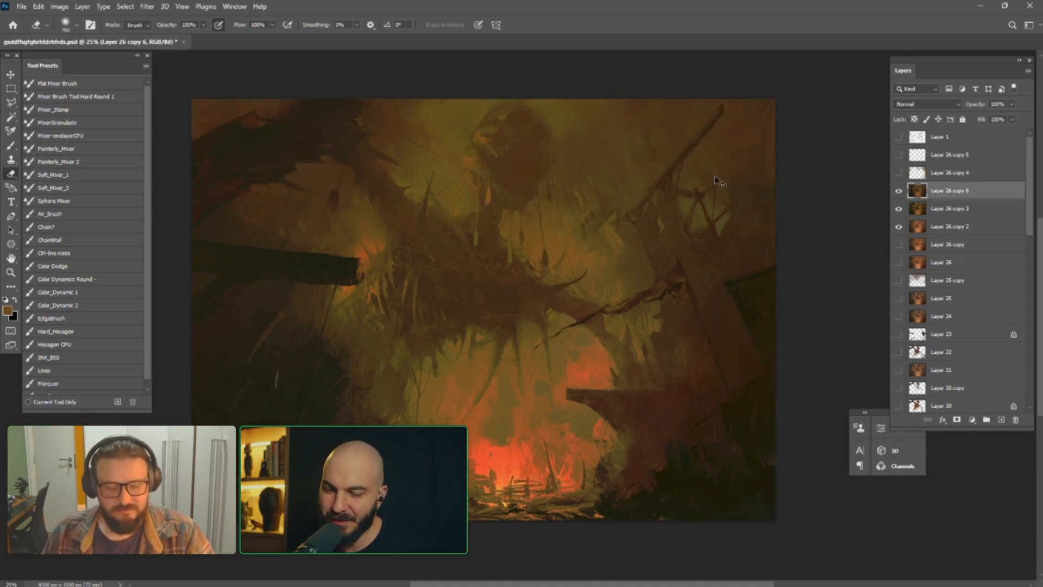
key(ctrl+m)
mouse_move(731, 363)
mouse_down()
mouse_move(719, 339)
mouse_move(746, 362)
mouse_move(728, 309)
mouse_up()
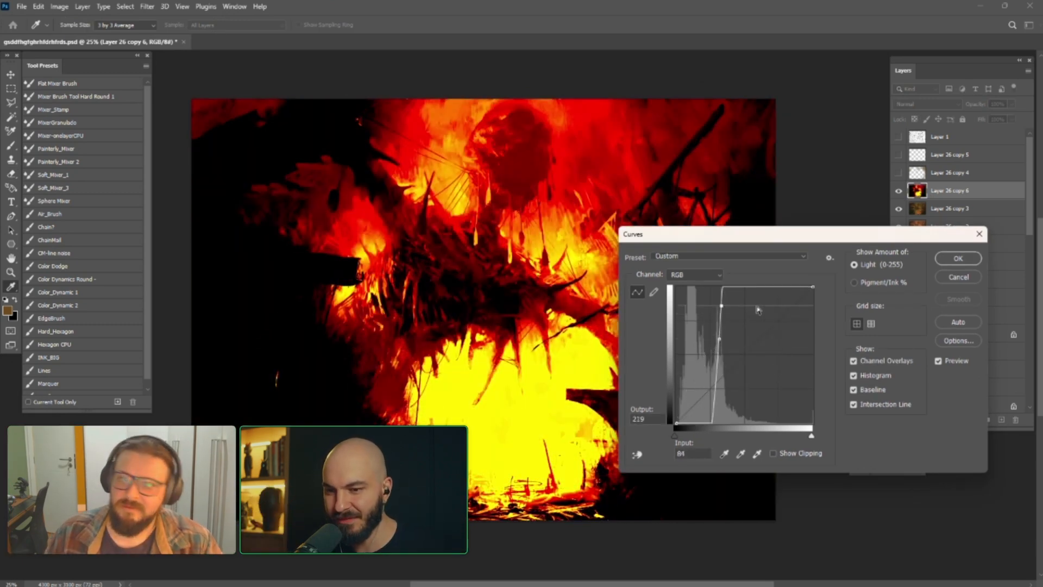
click(940, 265)
key(e)
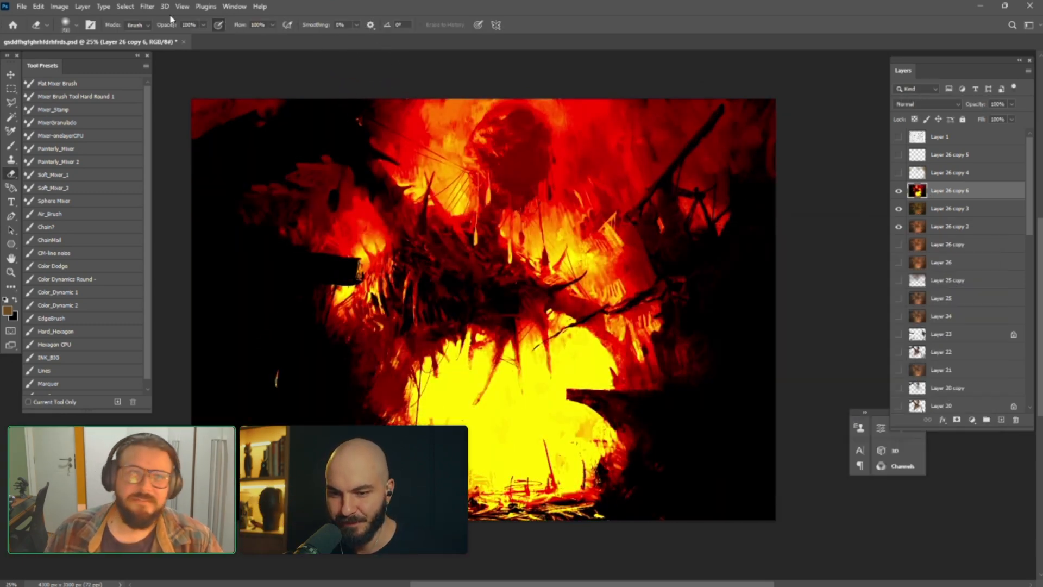
Apply the Find Edges filter to Layer 26 copy 6 and toggle the layer's visibility to compare
click(146, 7)
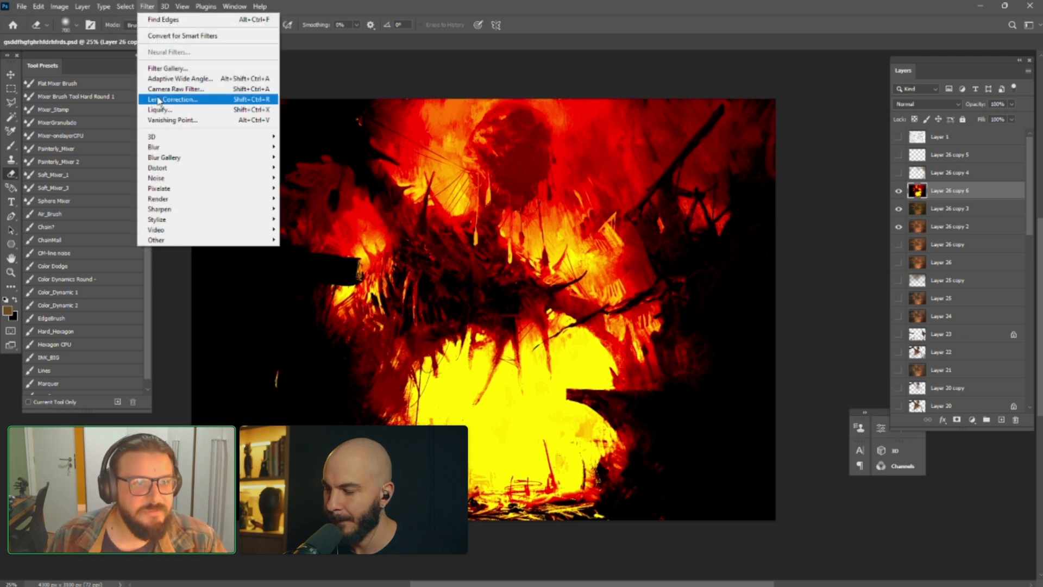
mouse_move(199, 221)
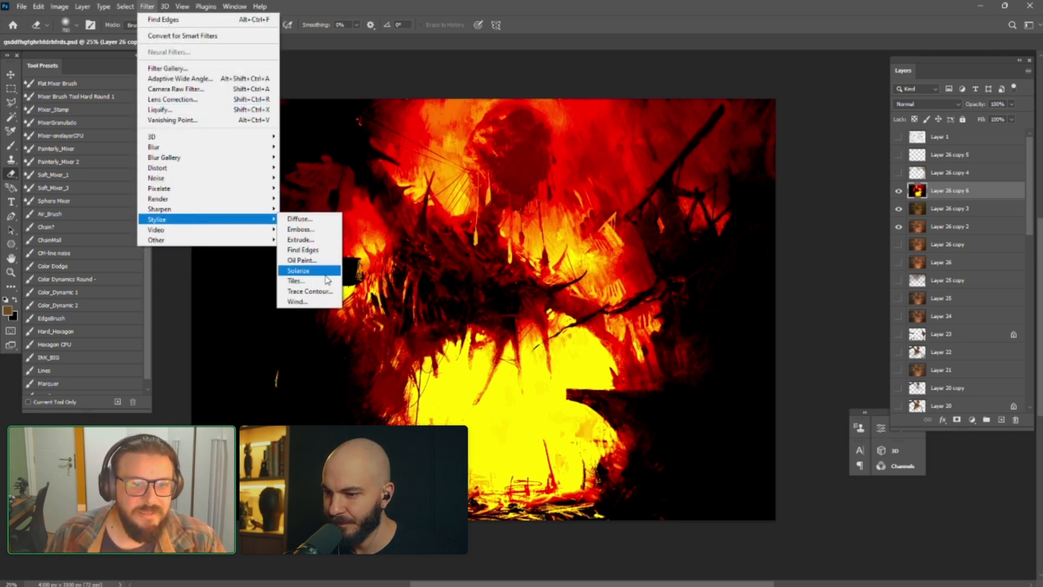
click(311, 250)
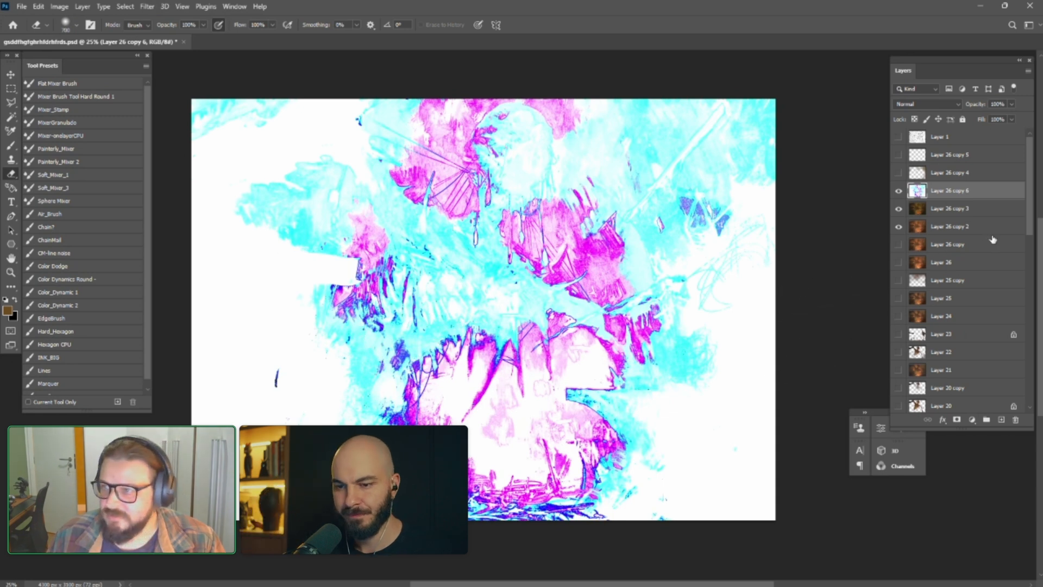
click(899, 191)
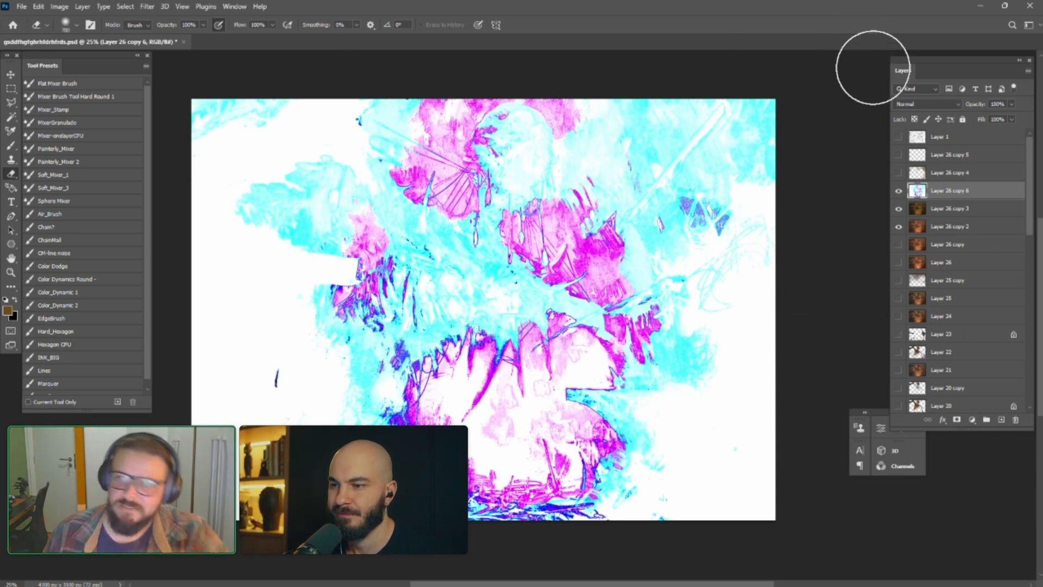
Try successive blend modes on Layer 26 copy 6, including Soft Light and Hard Mix, and set it to Luminosity
click(904, 105)
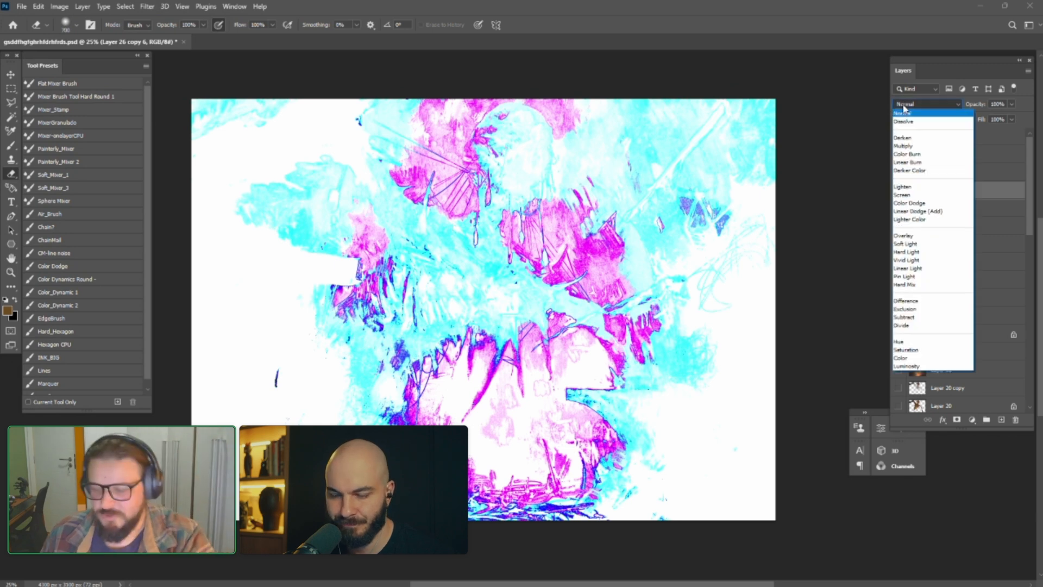
key(Down)
key(Down)
key(Down)
key(Down)
key(Down)
key(Down)
key(Down)
key(Down)
key(Down)
key(Down)
key(Down)
key(Down)
key(Down)
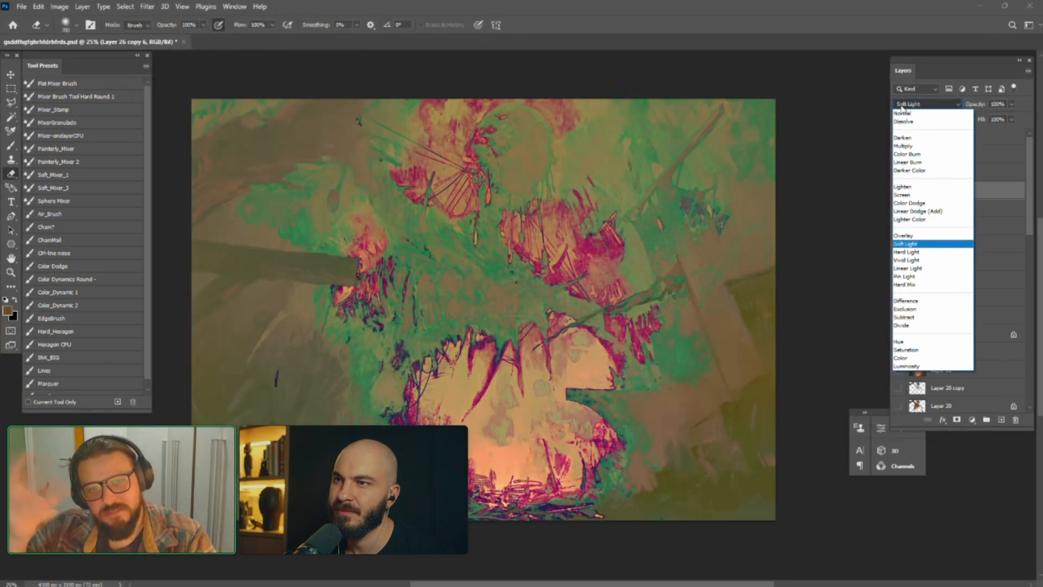
key(Down)
key(Down)
key(Down)
key(Down)
key(Down)
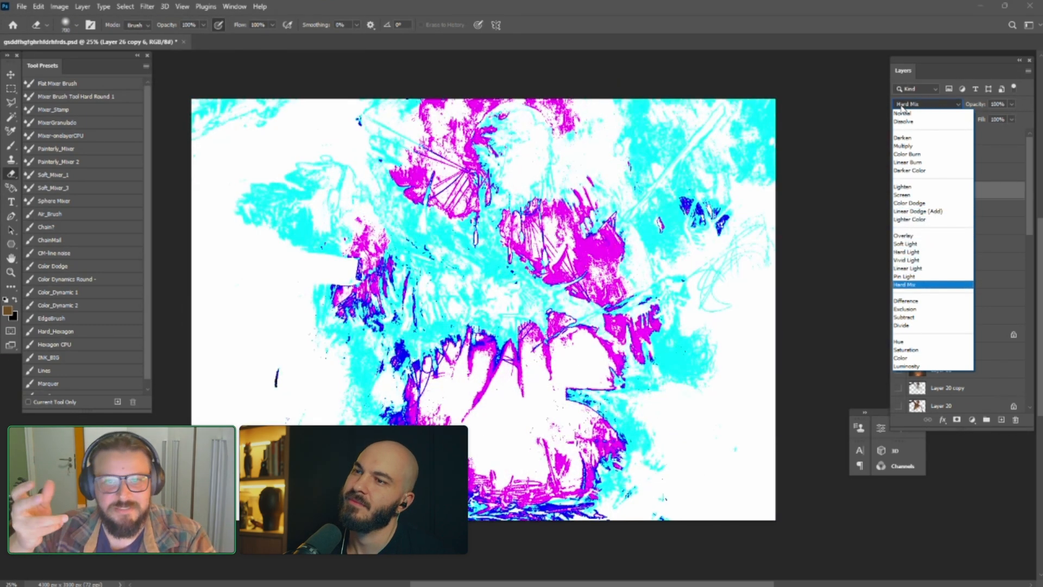
key(Down)
key(Down)
key(Down)
key(Down)
key(Down)
key(Down)
key(Down)
key(Down)
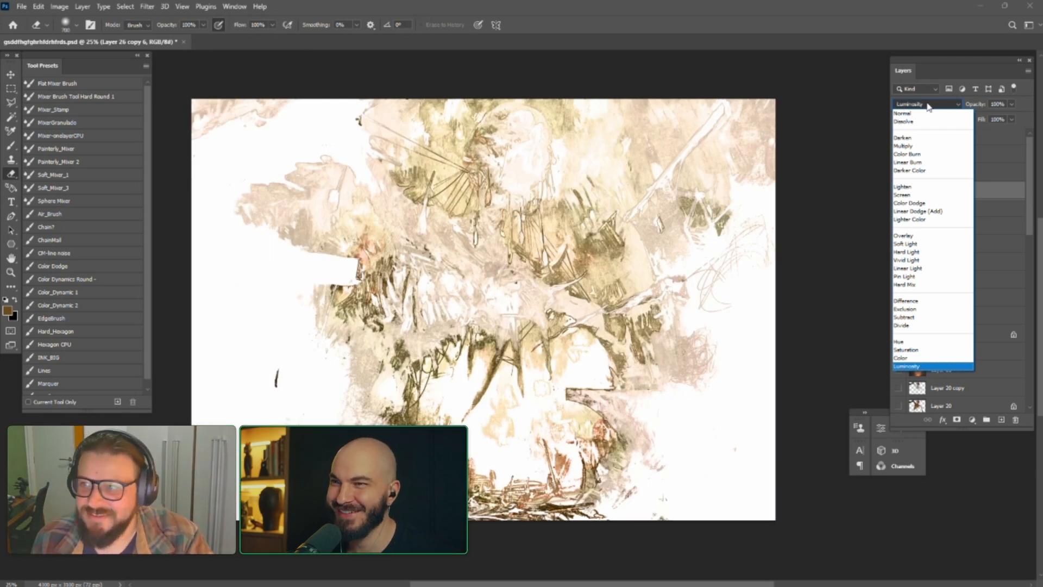
key(Return)
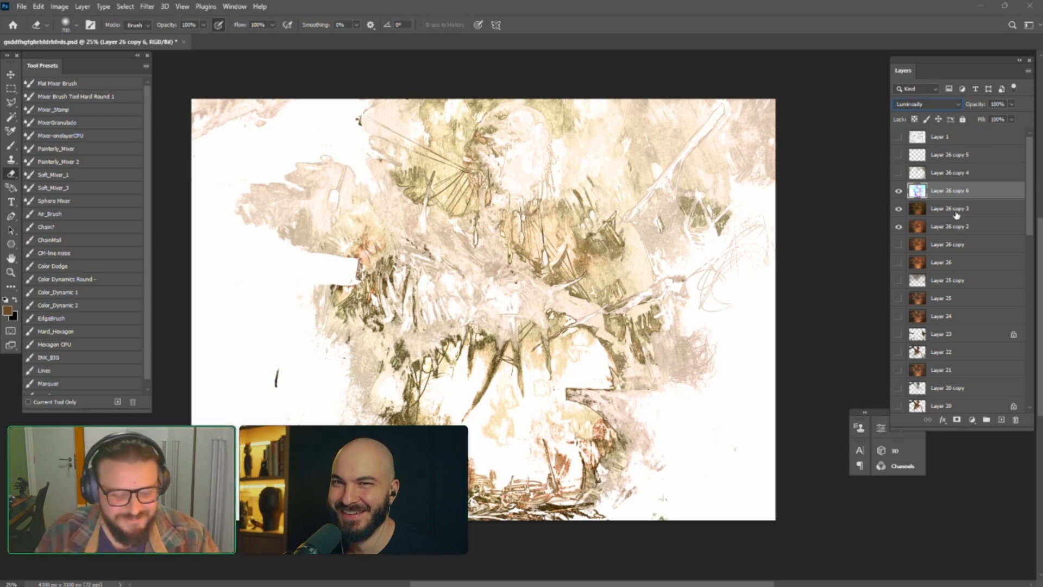
Stamp the visible layers into a new layer and hide Layer 26 copy 6
key(ctrl+shift+alt+e)
click(899, 209)
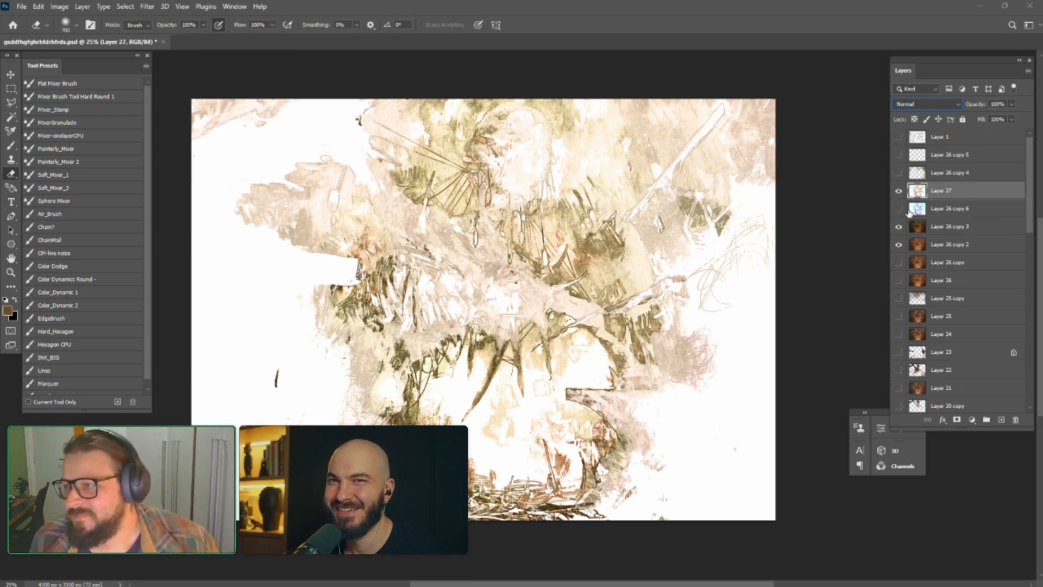
Try successive blend modes on Layer 27, including Dissolve and Color Burn, and hide the layer
scroll(914, 107, down, 1)
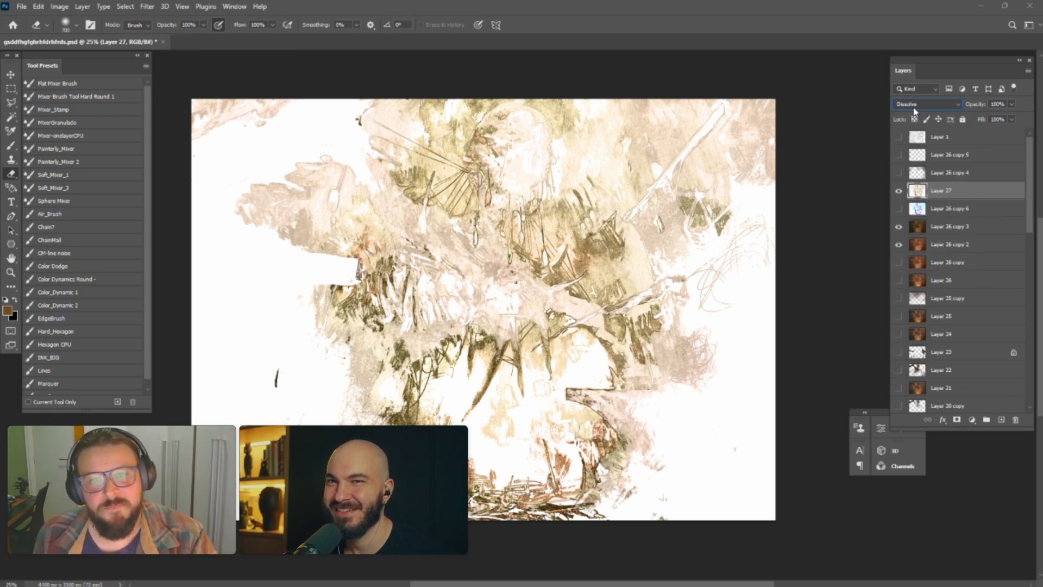
scroll(914, 108, down, 1)
scroll(914, 111, down, 1)
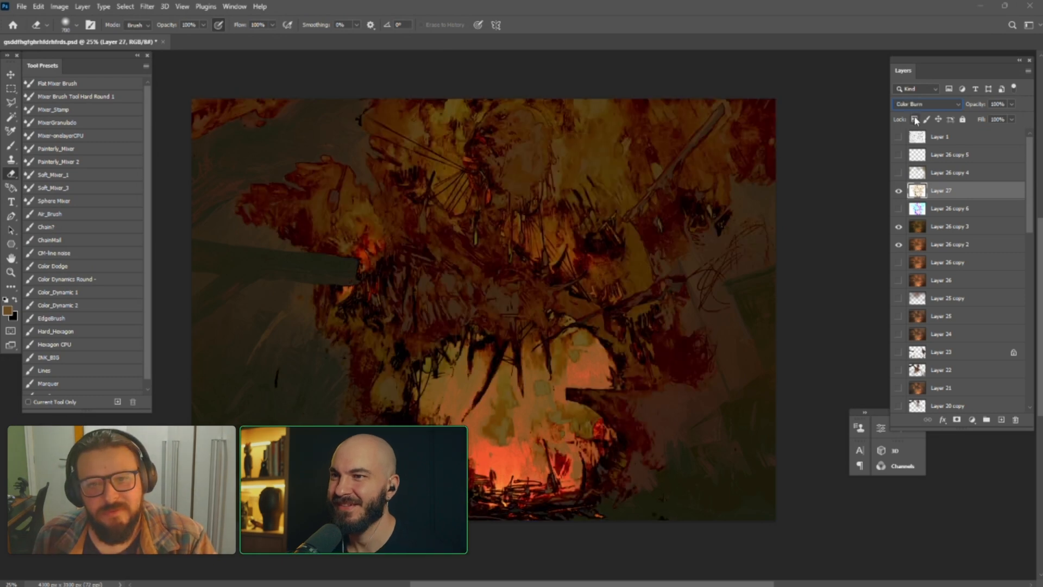
click(899, 191)
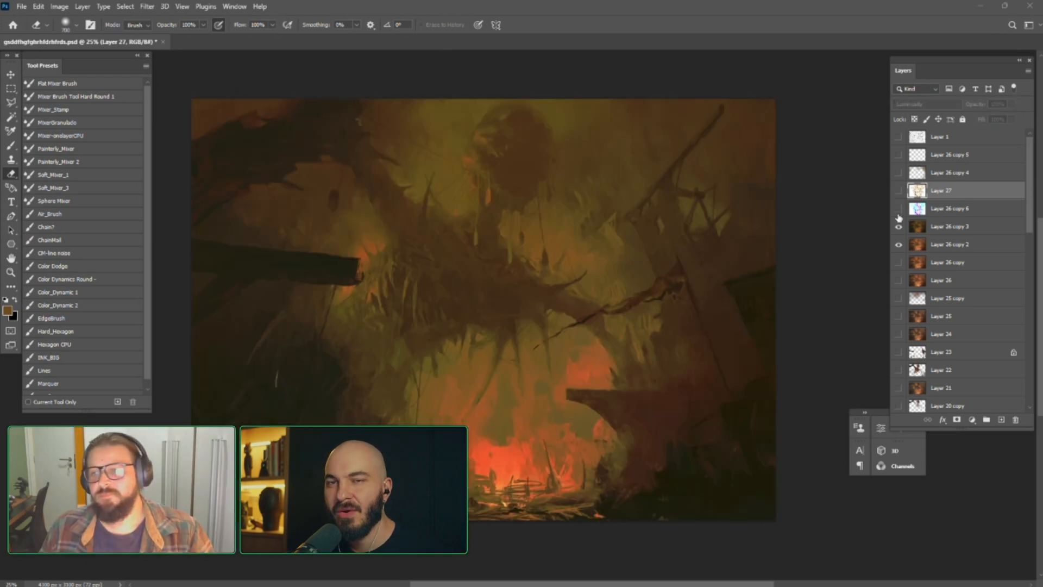
Show Layer 26 copy 6 and set its blend mode to Multiply
click(899, 209)
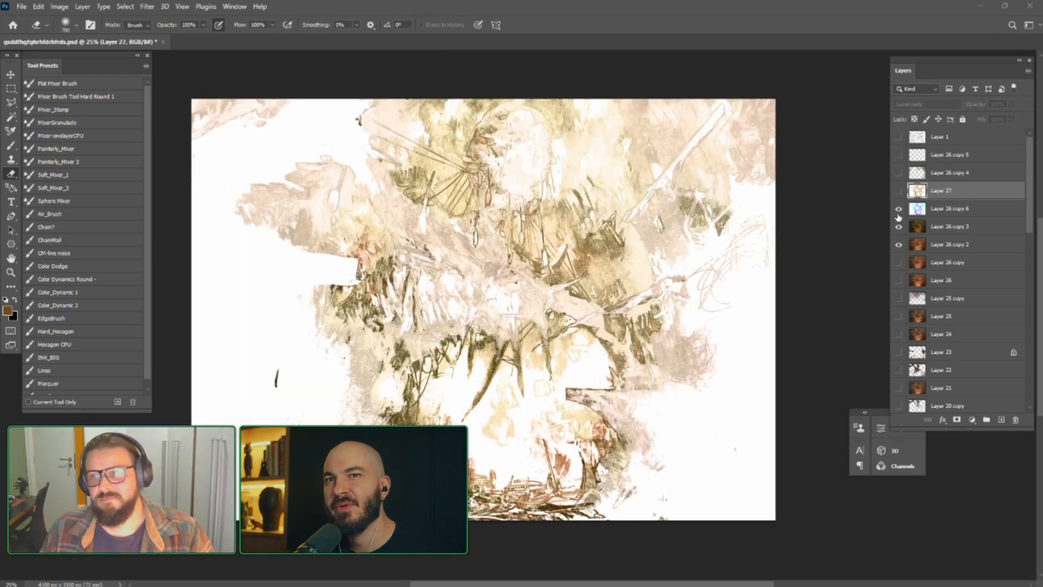
click(929, 211)
click(924, 106)
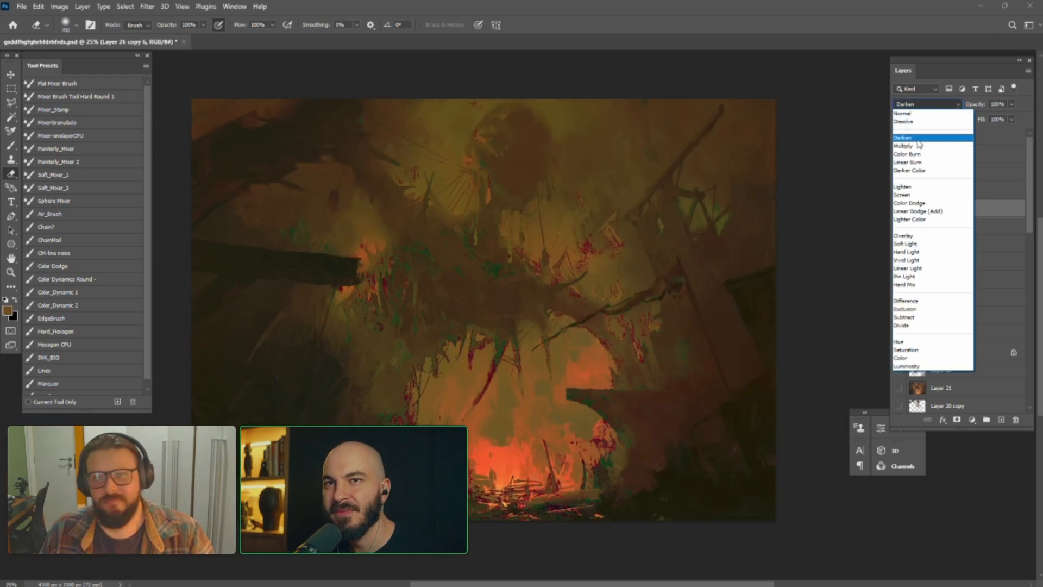
click(918, 146)
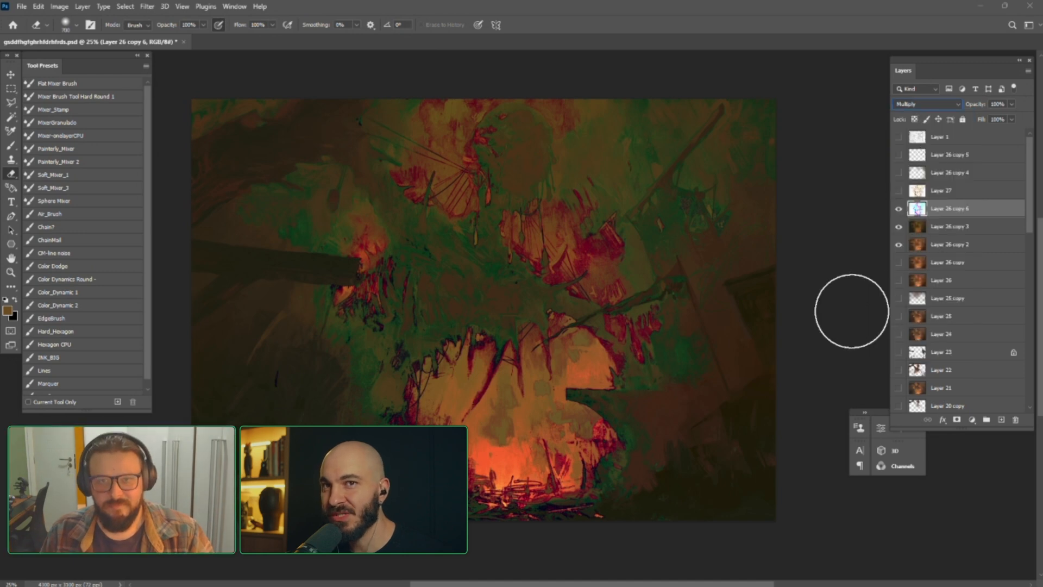
Apply a multi-point Curves adjustment to Layer 26 copy 6, including a point at input 175, output 137
key(ctrl+m)
drag(740, 357, 761, 336)
drag(723, 397, 770, 349)
click(761, 337)
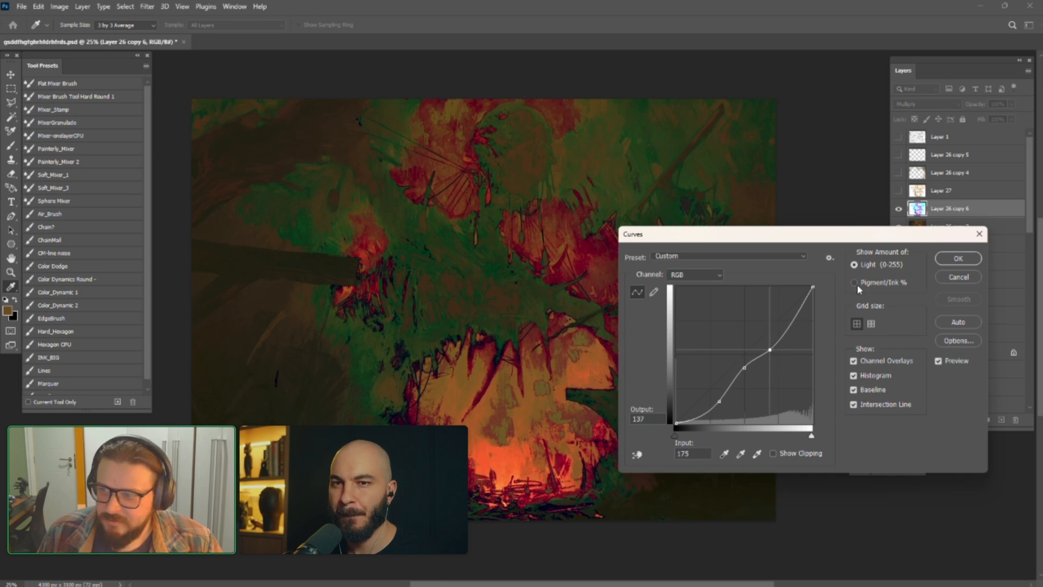
click(959, 259)
key(e)
Try successive blend modes on Layer 26 copy 6, including Overlay, Soft Light and Hard Mix, and set it to Subtract
click(912, 104)
click(913, 106)
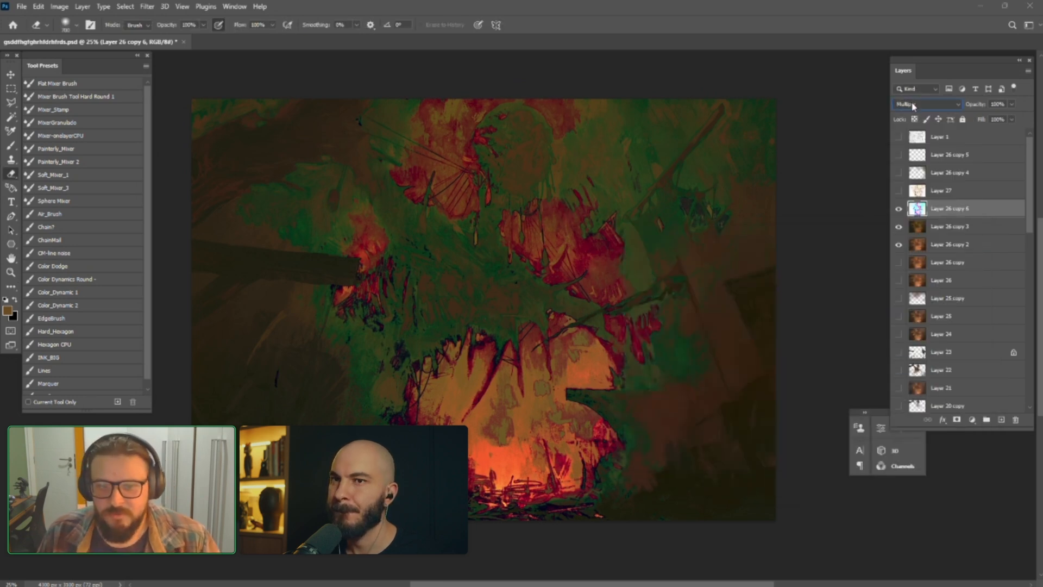
key(Down)
key(Down)
key(Down)
key(Down)
key(Down)
key(Down)
key(Down)
key(Down)
key(Down)
key(Up)
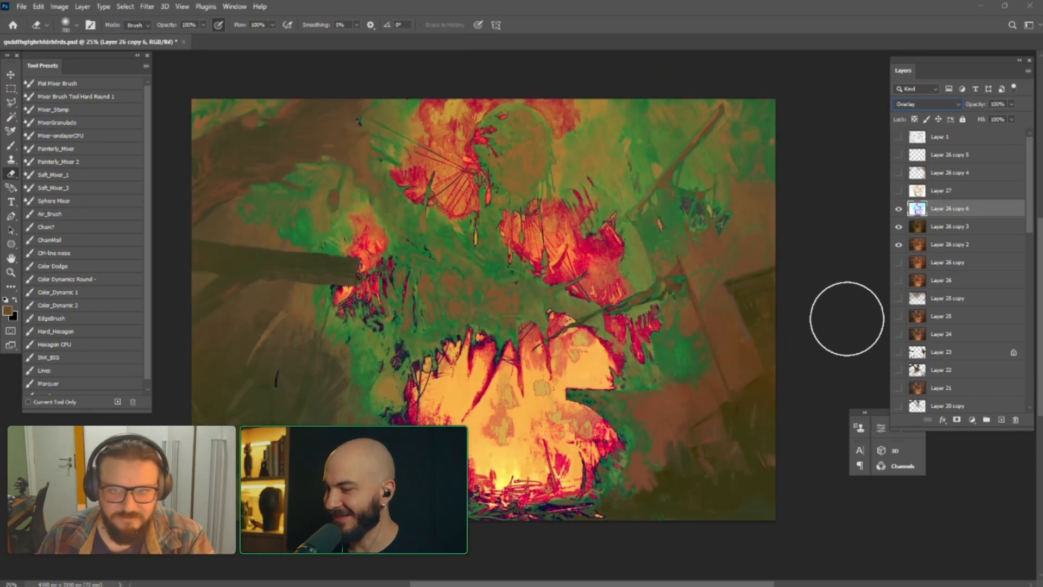
key(Down)
key(Up)
key(Down)
key(Down)
key(Down)
key(Down)
key(Down)
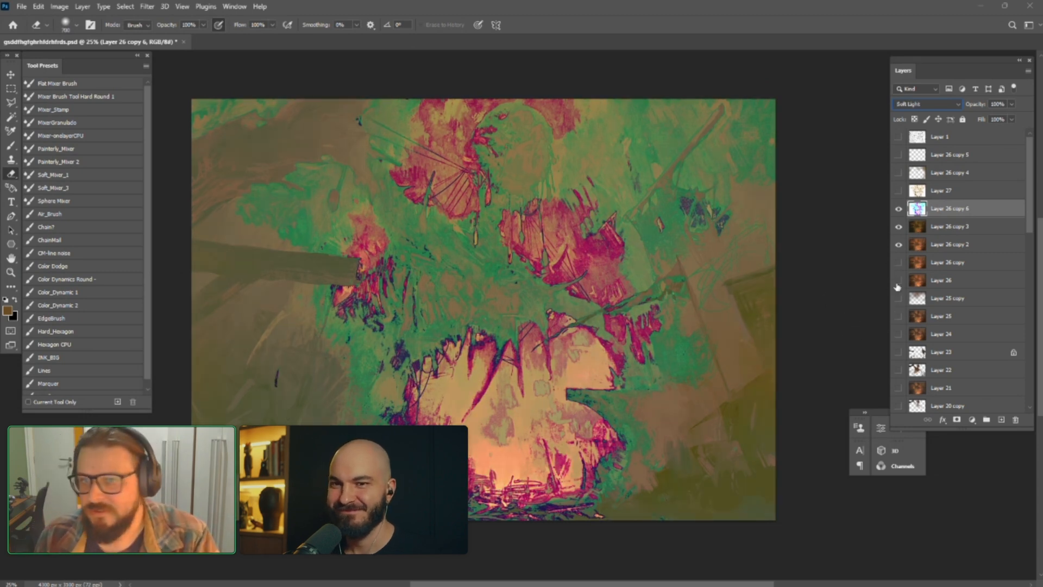
key(Down)
key(Down)
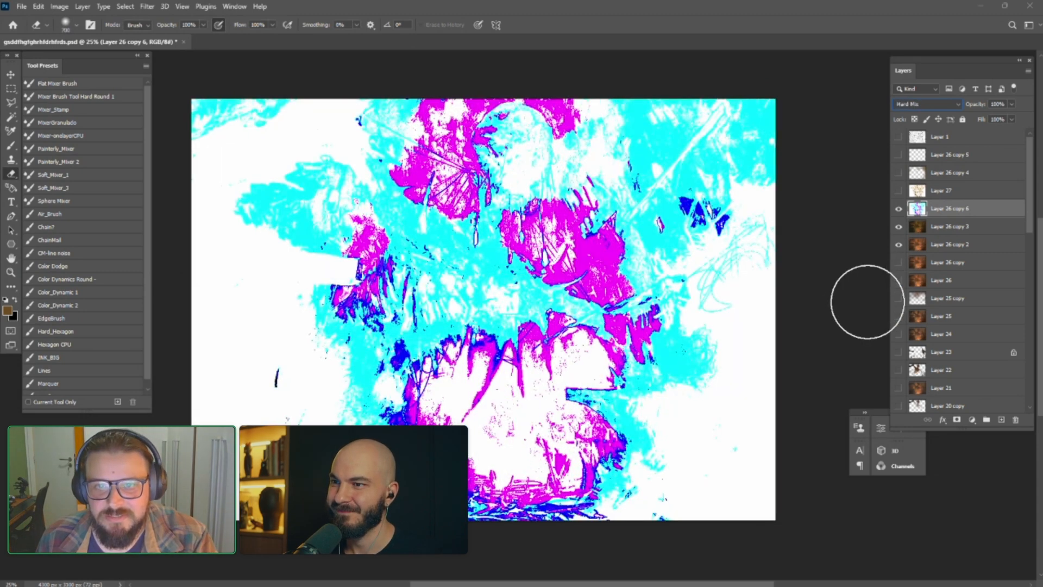
key(Down)
key(Down)
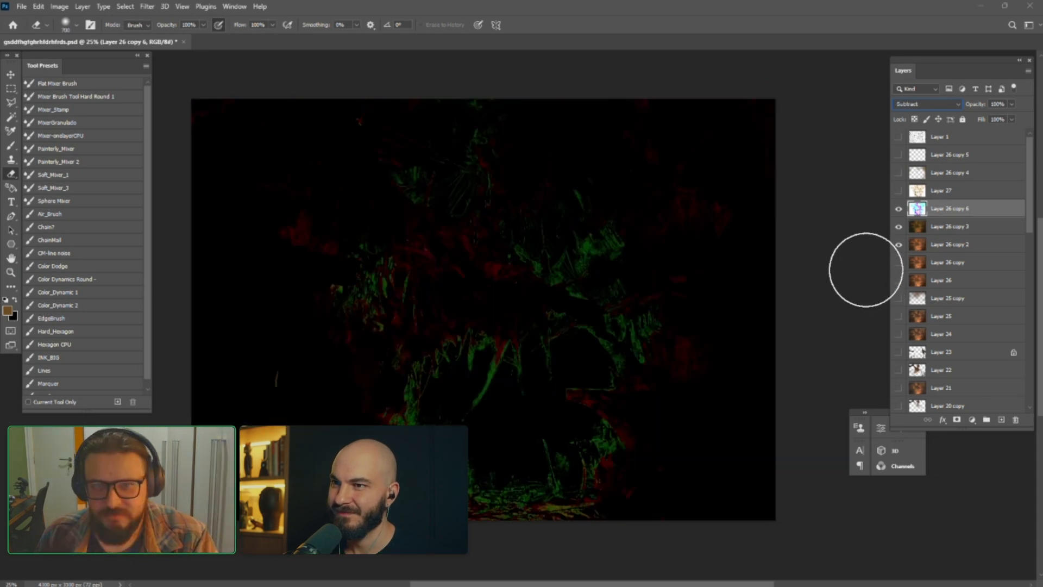
Invert the colours of Layer 26 copy 6 and lower its opacity to 11%
click(1012, 103)
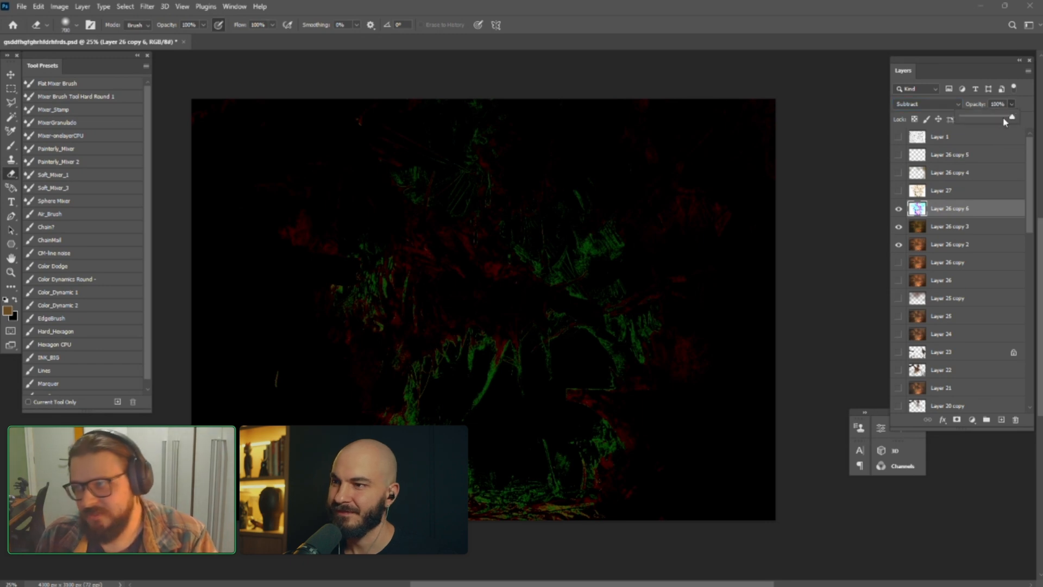
key(ctrl+i)
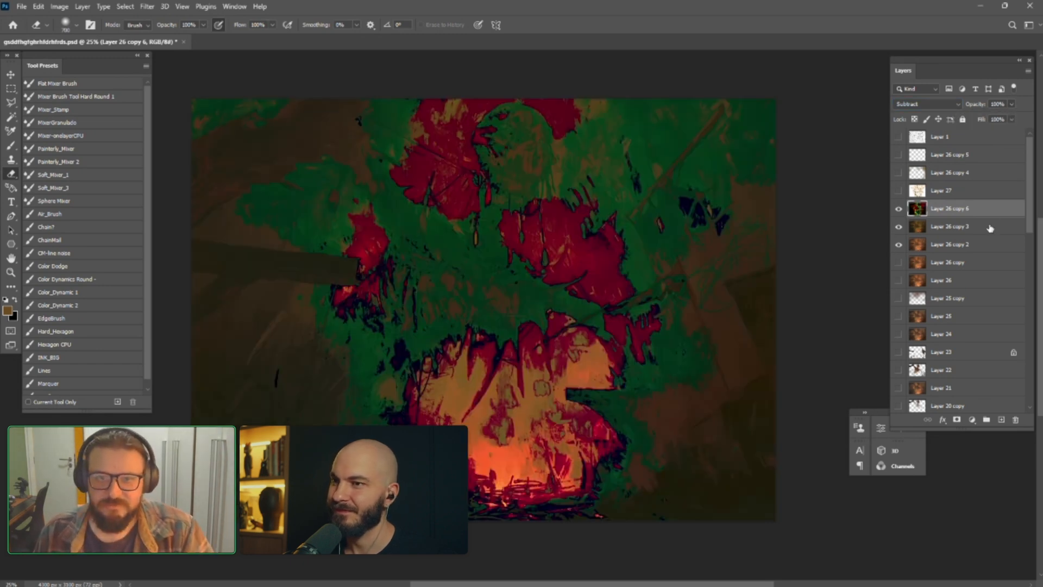
click(1012, 104)
drag(1012, 117, 971, 122)
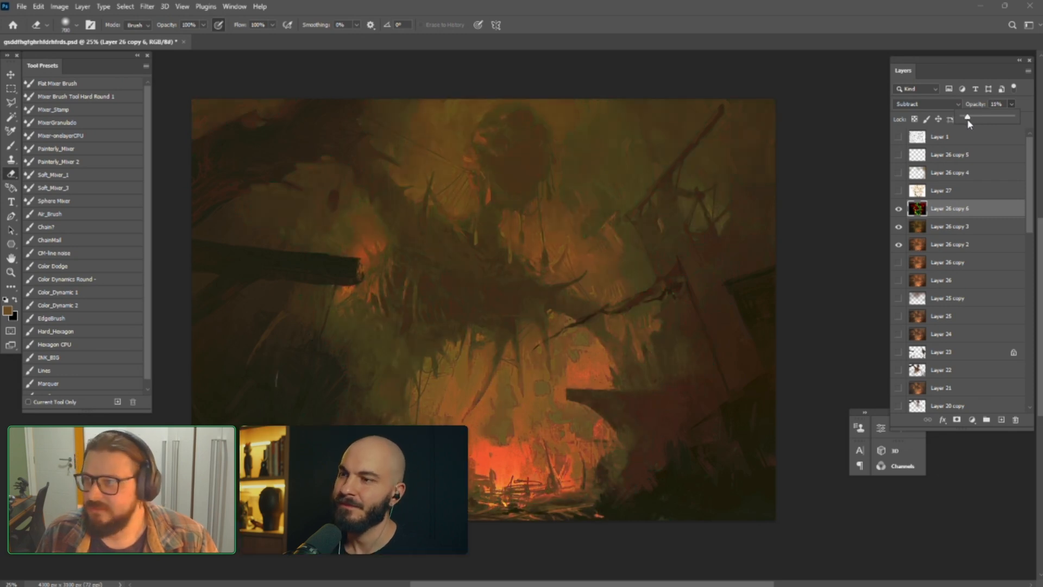
Toggle the visibility of Layer 26 copy 6 to compare the painting with and without the subtracted colours
click(898, 210)
click(897, 211)
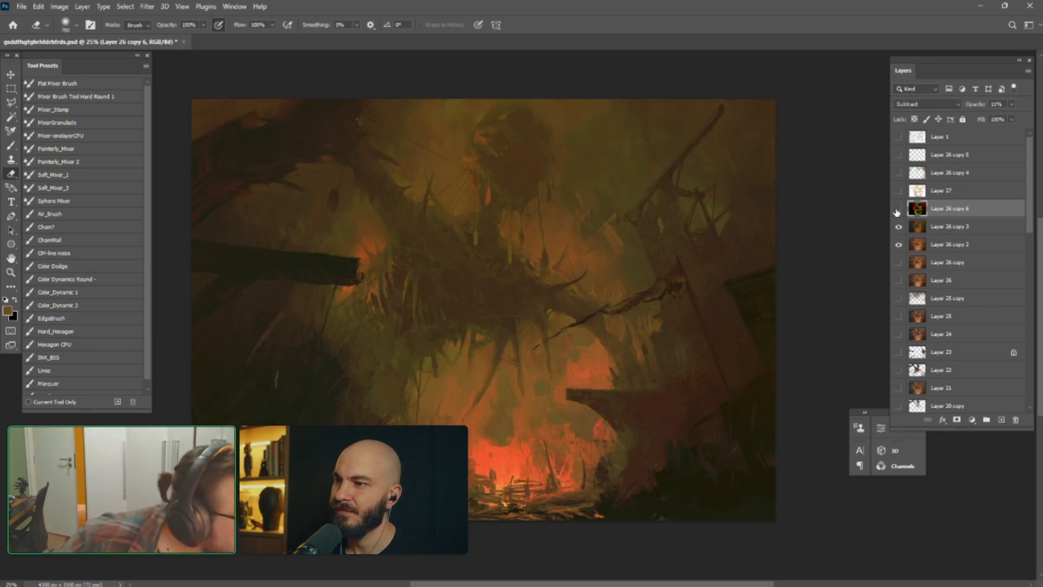
click(898, 211)
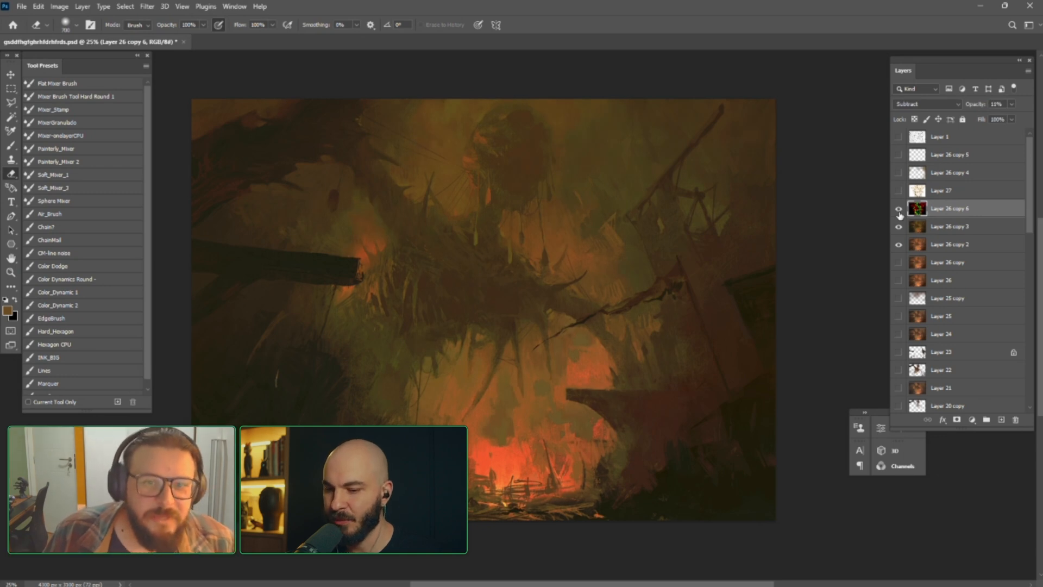
click(899, 211)
click(899, 212)
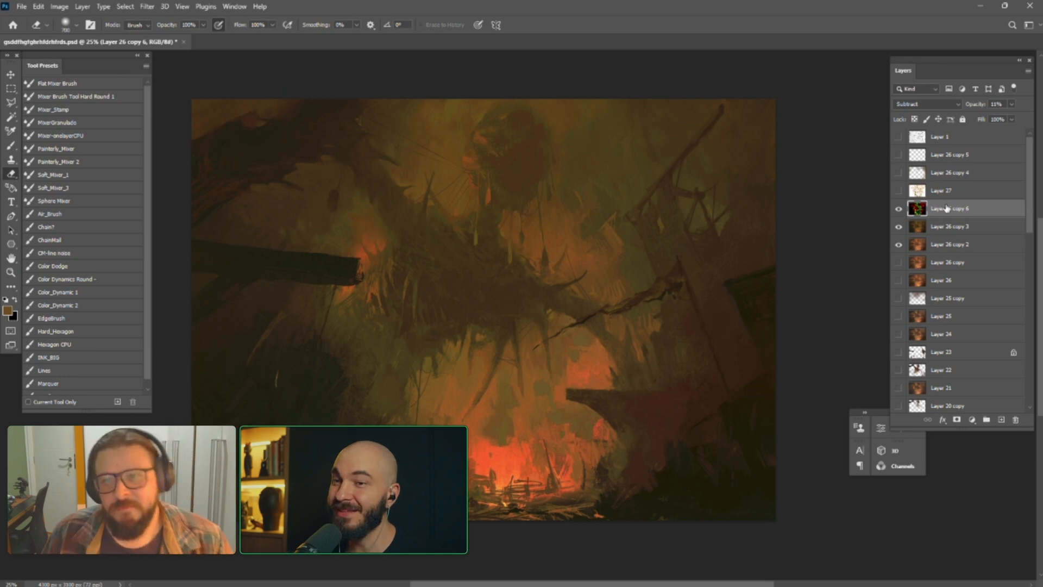
Raise Layer 26 copy 6 to 25% opacity and darken it with a curve through 118/3 and 181/99
drag(988, 120, 990, 121)
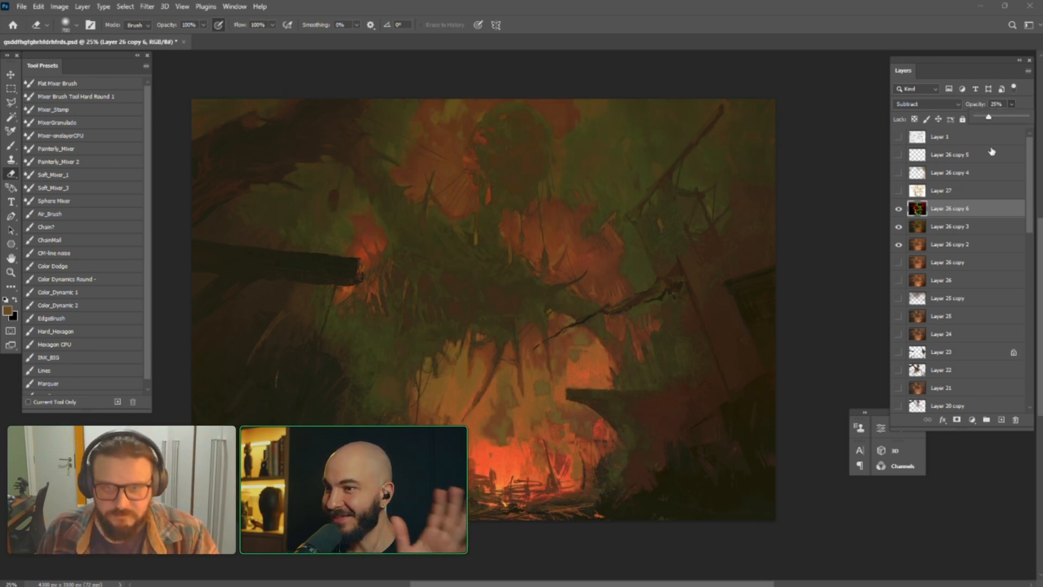
key(ctrl+m)
drag(726, 373, 773, 370)
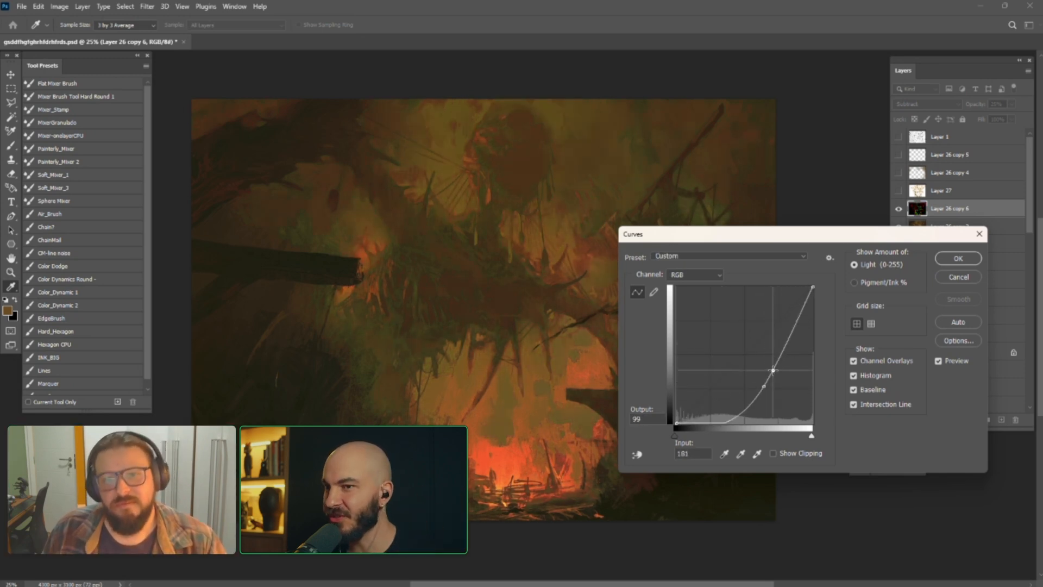
mouse_move(732, 416)
mouse_down()
mouse_move(734, 392)
mouse_move(739, 421)
mouse_up()
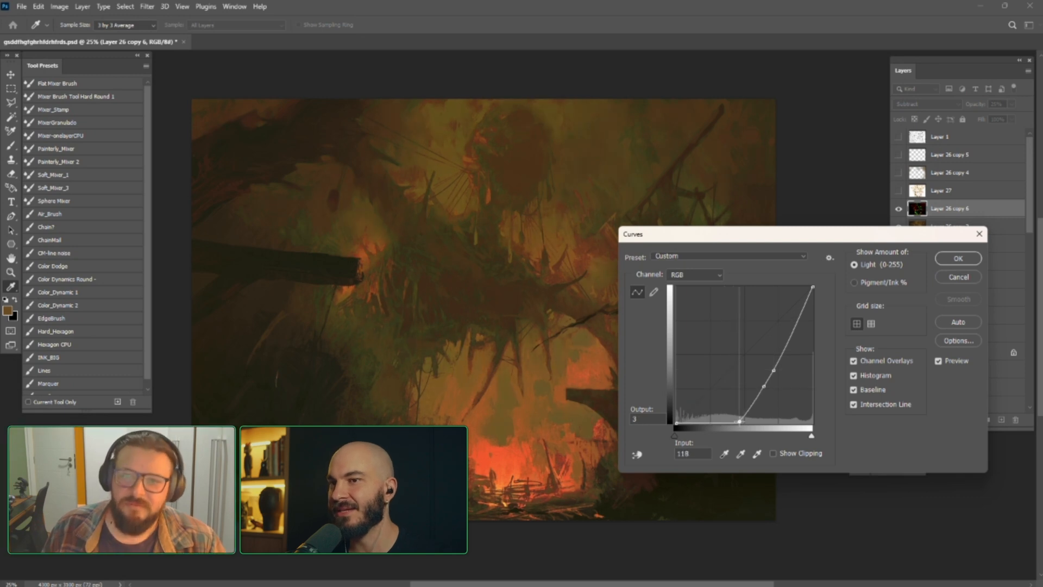
mouse_move(763, 386)
mouse_down()
mouse_move(759, 374)
mouse_move(772, 382)
mouse_move(775, 412)
mouse_move(773, 380)
mouse_move(771, 391)
mouse_up()
click(958, 258)
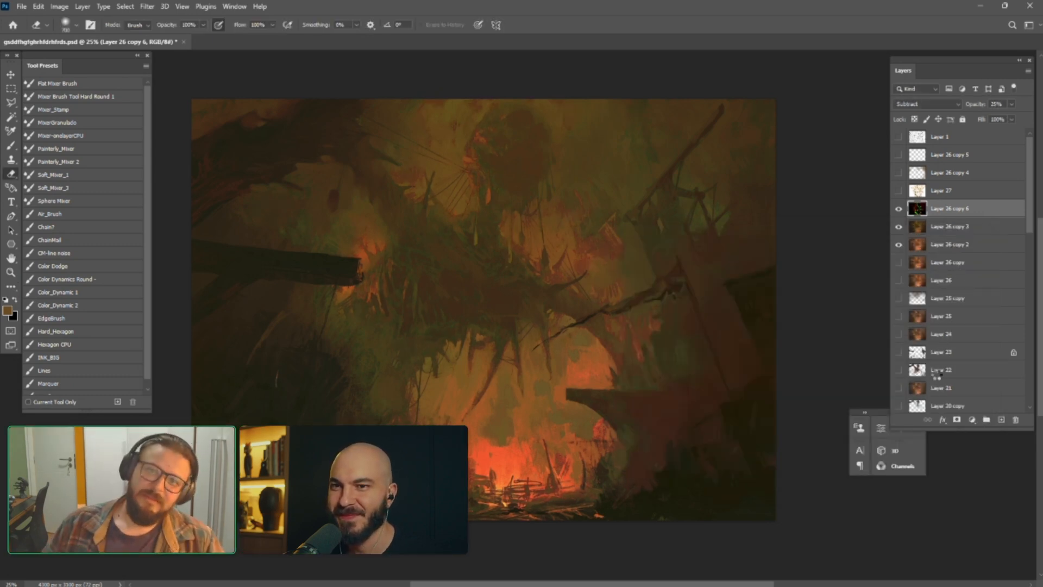
Flip the canvas horizontally and toggle Layer 26 copy 6 and Layer 27 on and off to compare
key(ctrl+shift+h)
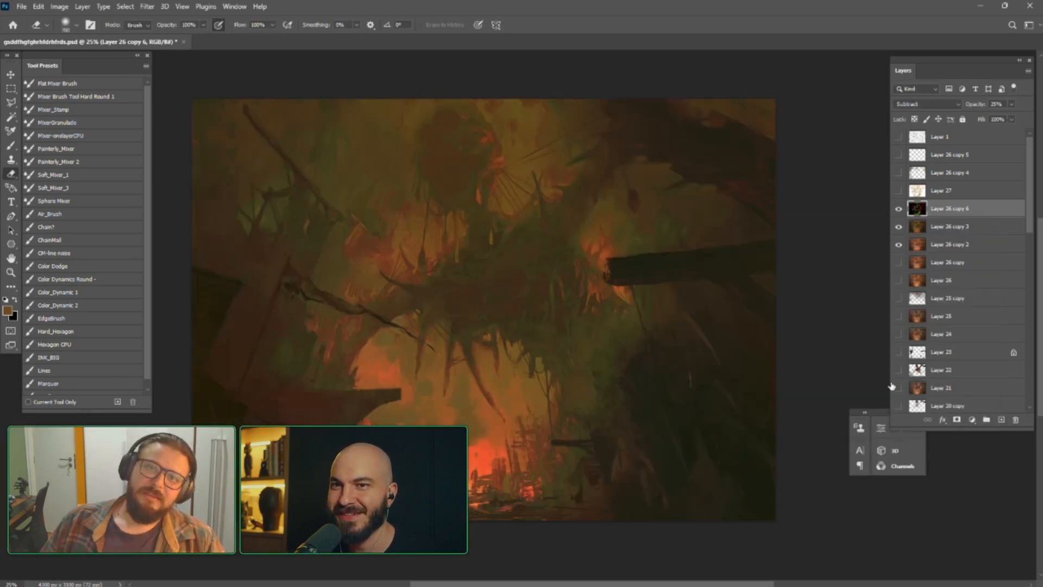
click(899, 208)
click(898, 196)
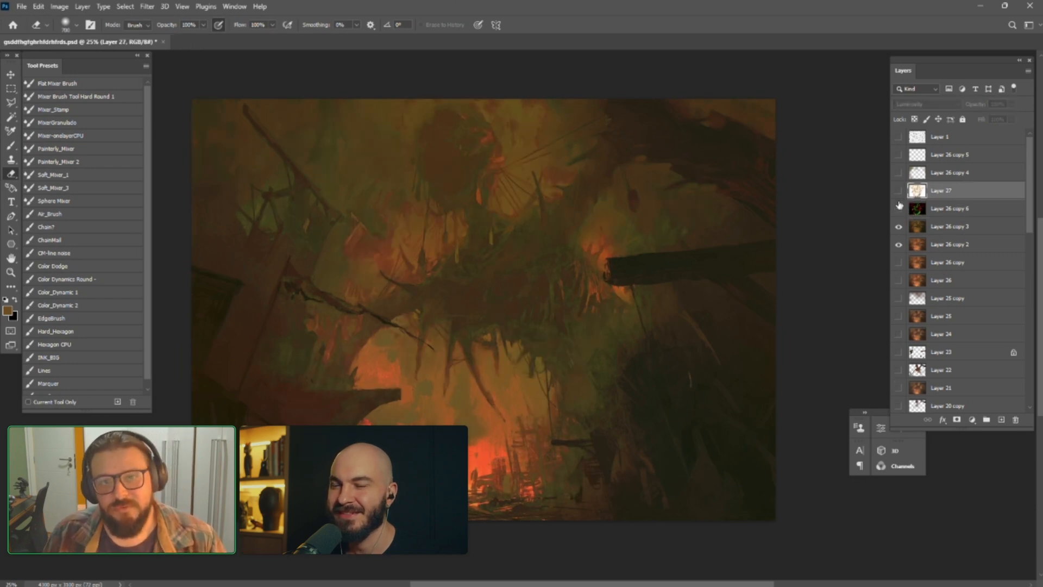
click(899, 206)
click(924, 211)
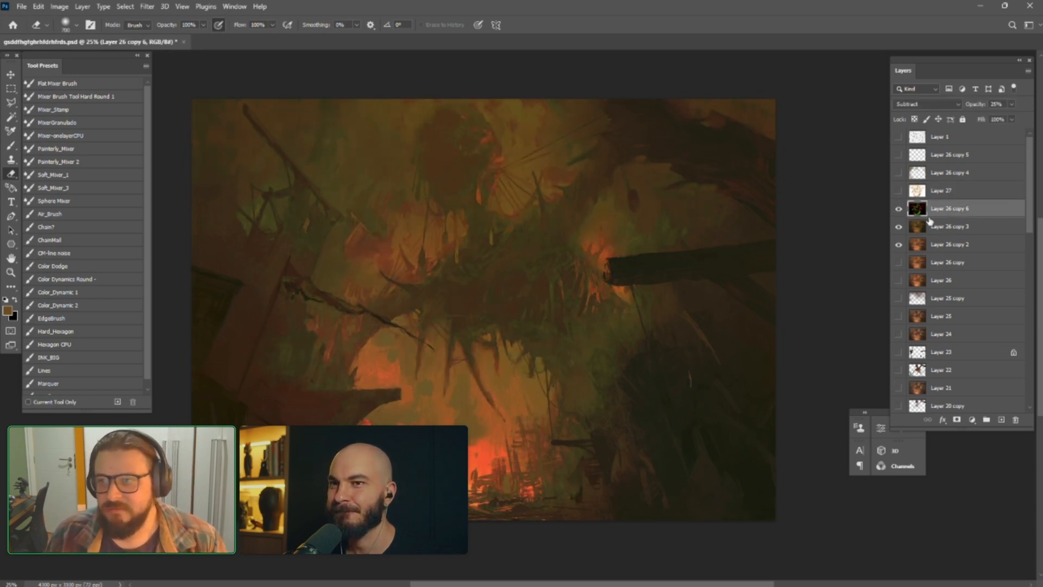
click(899, 191)
click(898, 193)
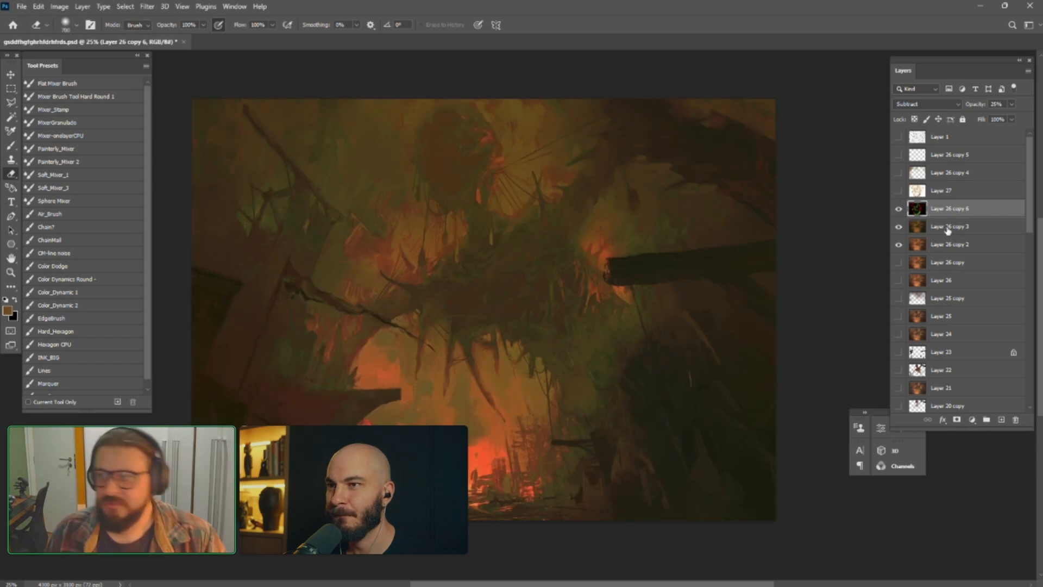
Enlarge the eraser and erase Layer 26 copy 6 over the fire glow and the centre of the painting
key(bracketright)
key(bracketright)
key(bracketright)
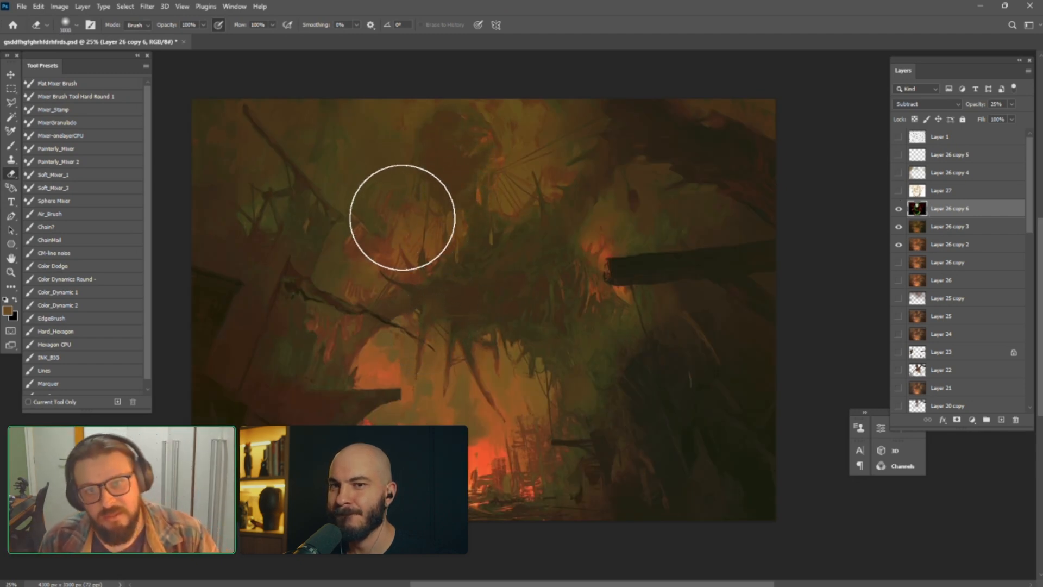
key(bracketright)
key(bracketright)
key(bracketright)
key(bracketright)
key(bracketright)
key(bracketright)
mouse_move(372, 268)
mouse_down()
mouse_move(345, 261)
mouse_move(374, 309)
mouse_up()
drag(400, 452, 460, 333)
mouse_move(472, 442)
mouse_down()
mouse_move(436, 476)
mouse_move(515, 426)
mouse_move(538, 275)
mouse_move(561, 298)
mouse_move(584, 251)
mouse_up()
Adjust the eraser size and erase Layer 26 copy 6 along the upper-left part of the mirrored painting
key(bracketleft)
key(bracketleft)
key(bracketleft)
key(bracketleft)
key(bracketleft)
key(bracketleft)
key(bracketleft)
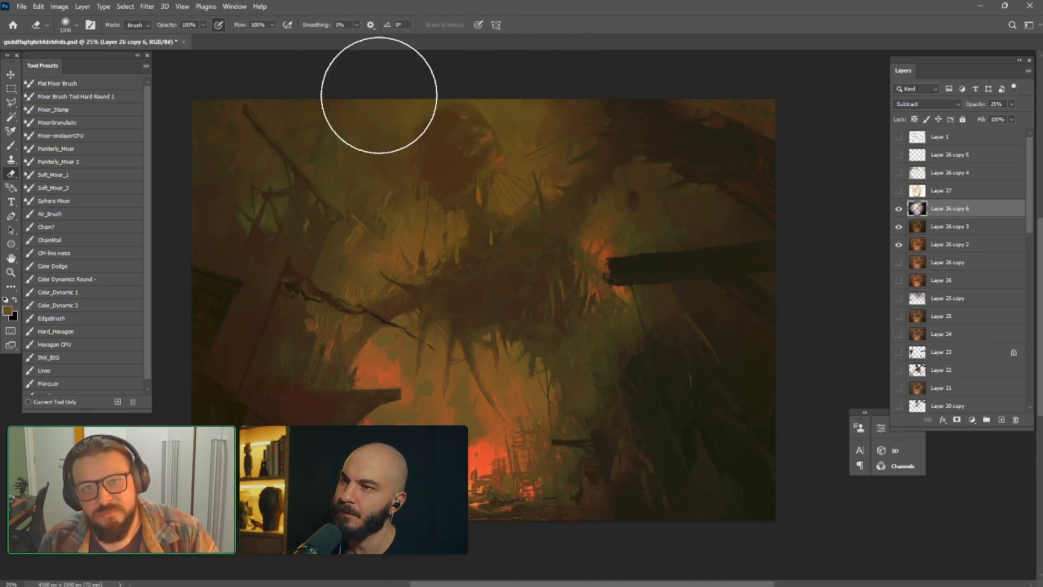
key(bracketright)
key(bracketright)
key(bracketright)
key(bracketright)
key(bracketright)
key(bracketright)
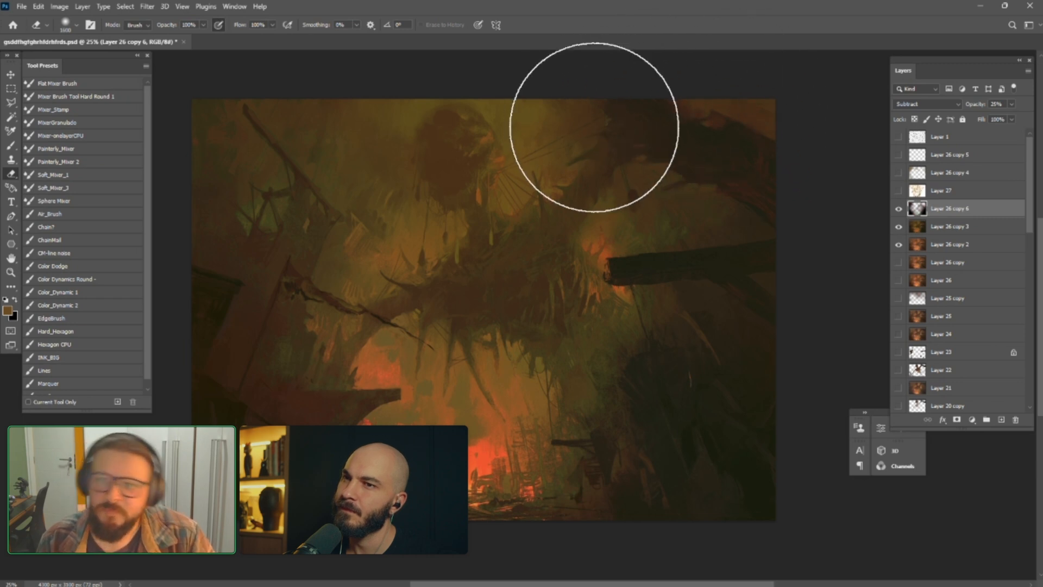
mouse_move(294, 226)
mouse_down()
mouse_move(281, 254)
mouse_move(277, 98)
mouse_move(246, 122)
mouse_up()
key(bracketleft)
key(bracketleft)
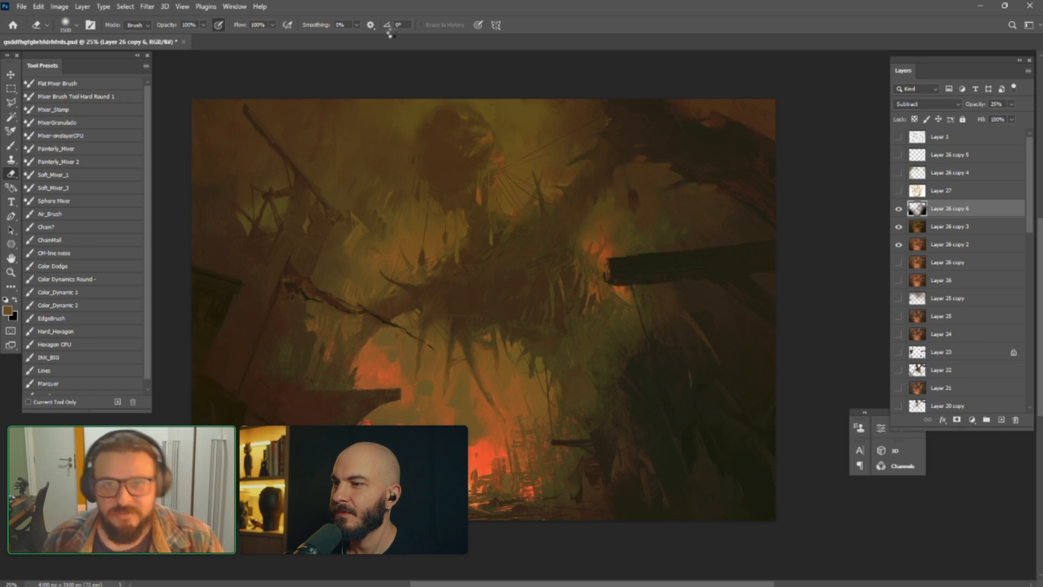
Flip the canvas back and erase Layer 26 copy 6 over the dark branches in the painting's upper-left corner
key(F2)
drag(522, 409, 533, 405)
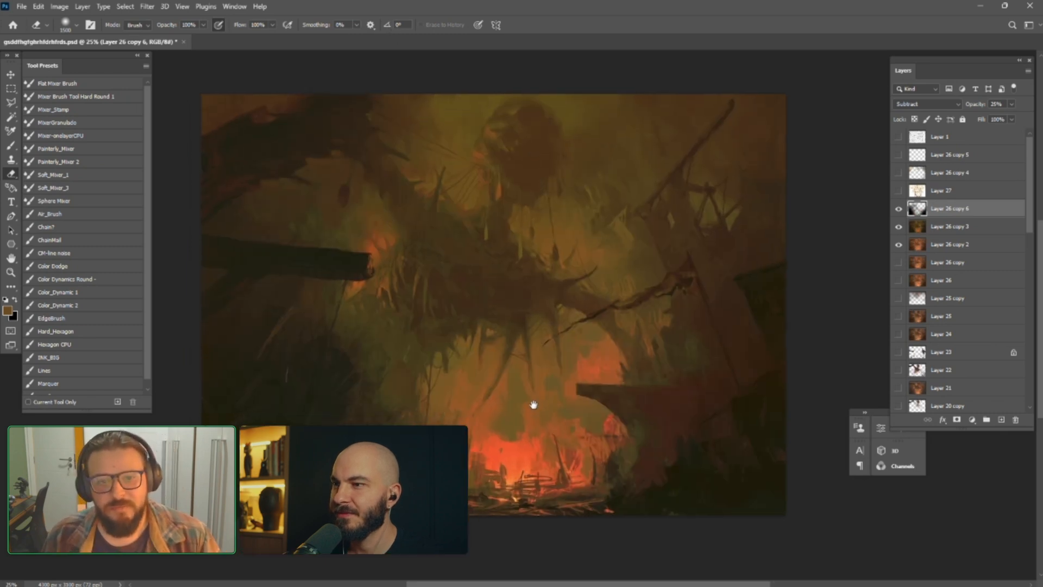
drag(245, 139, 320, 104)
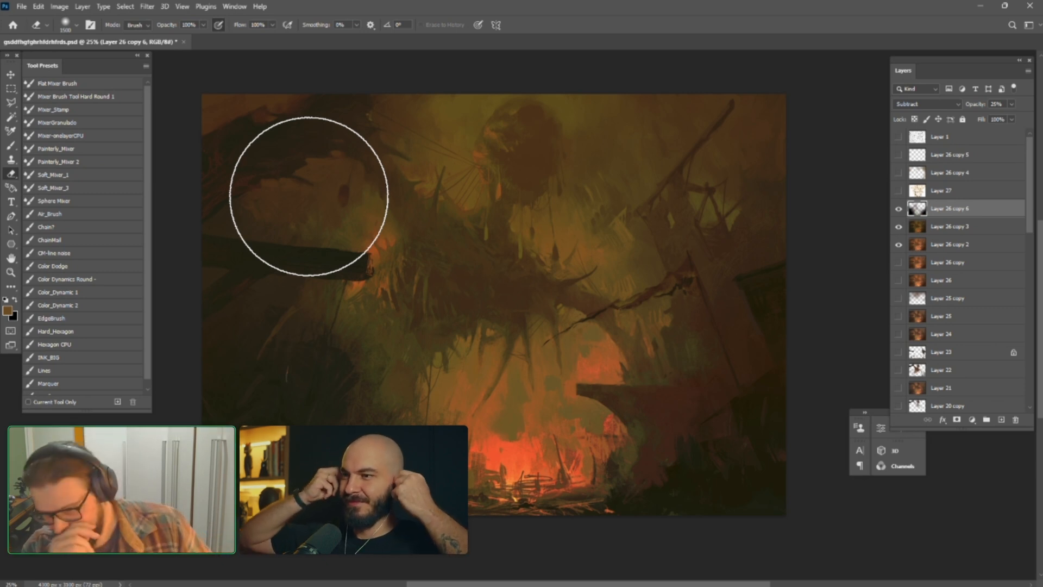
Continue erasing parts of Layer 26 copy 6 with varying eraser sizes to soften its colour effect
key(bracketleft)
key(bracketleft)
key(bracketleft)
key(bracketleft)
key(bracketleft)
key(bracketleft)
key(bracketleft)
key(bracketleft)
key(bracketleft)
key(bracketleft)
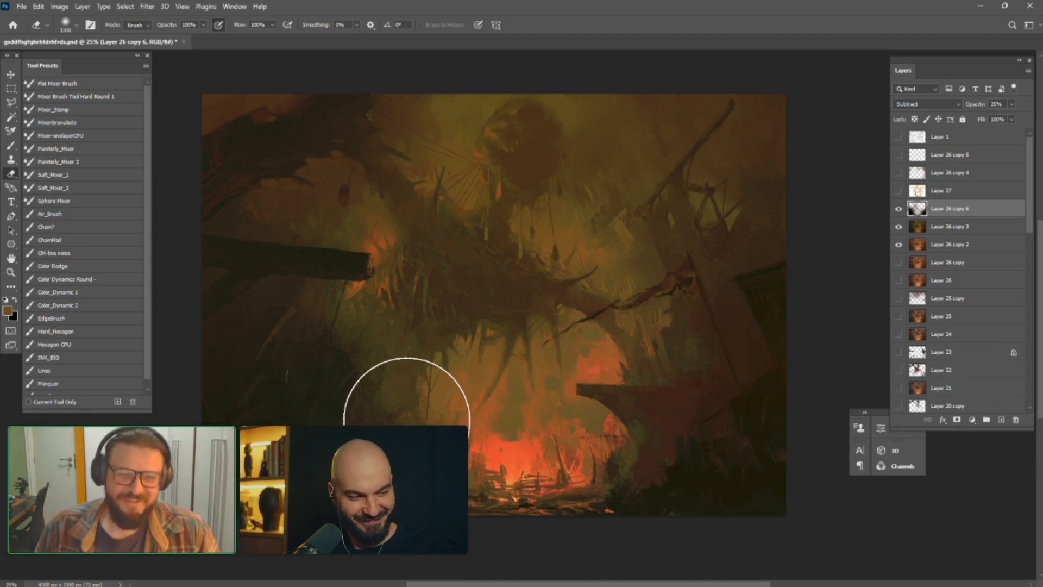
key(bracketright)
key(bracketright)
key(bracketright)
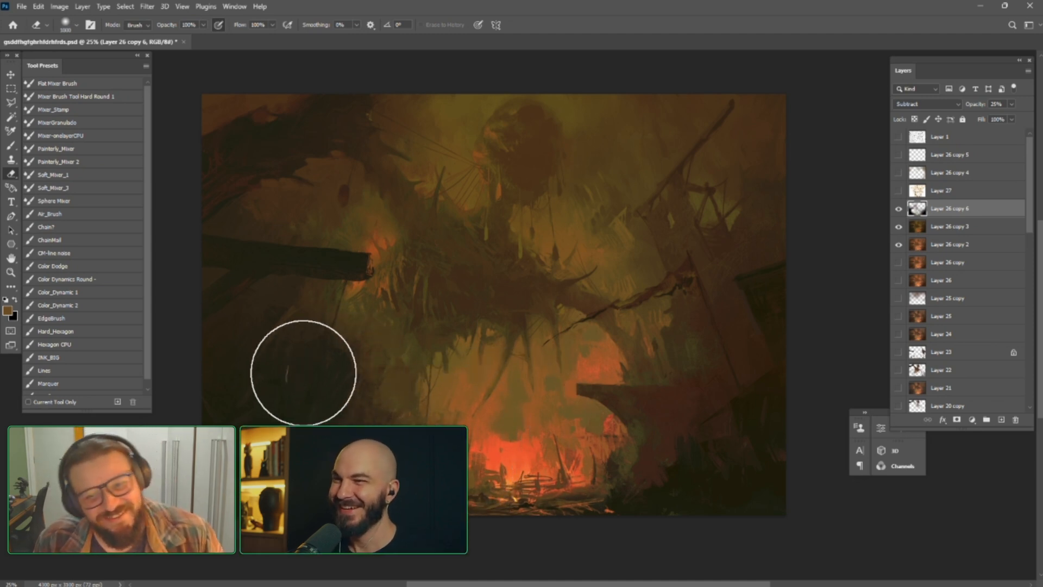
key(bracketleft)
key(bracketleft)
key(bracketleft)
key(bracketleft)
key(bracketleft)
key(bracketright)
key(bracketright)
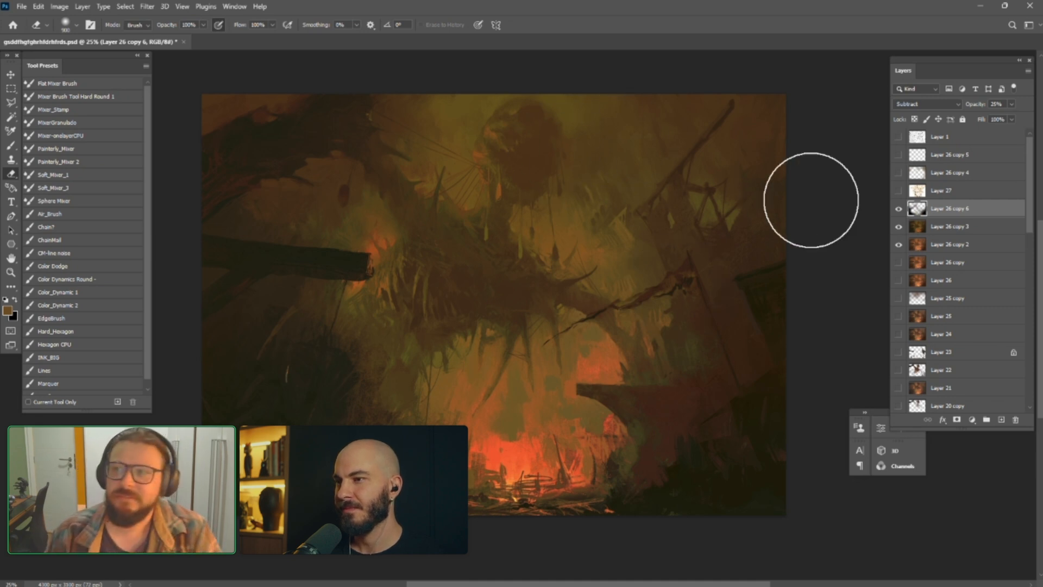
Toggle Layer 26 copy 6 off and on to compare the erased colour effect with the underlying painting
click(899, 211)
click(900, 212)
click(900, 213)
click(900, 213)
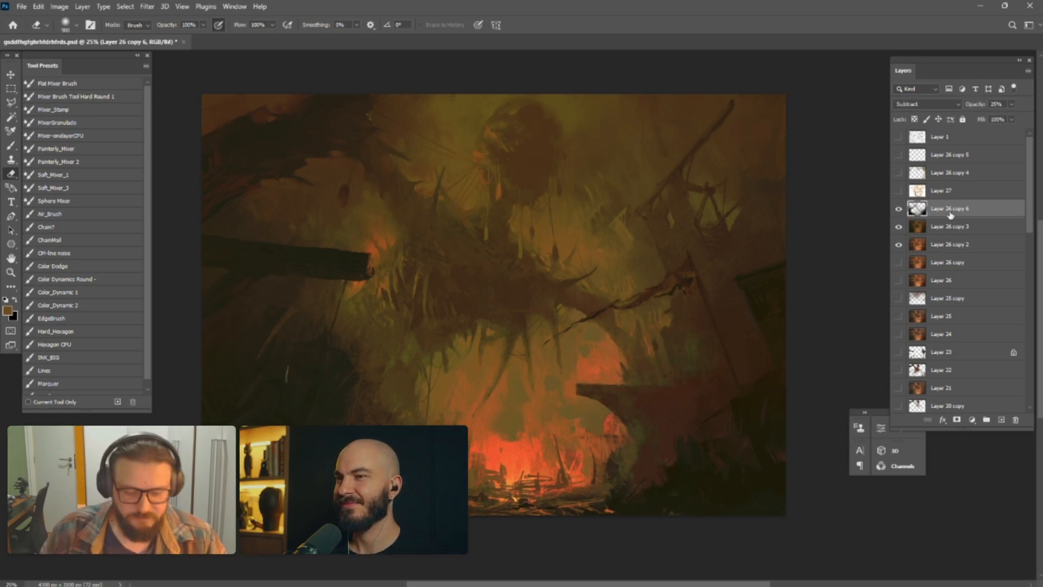
Merge all visible layers into a new layer above Layer 26 copy 6 while keeping the originals
key(ctrl+shift+alt+e)
click(899, 210)
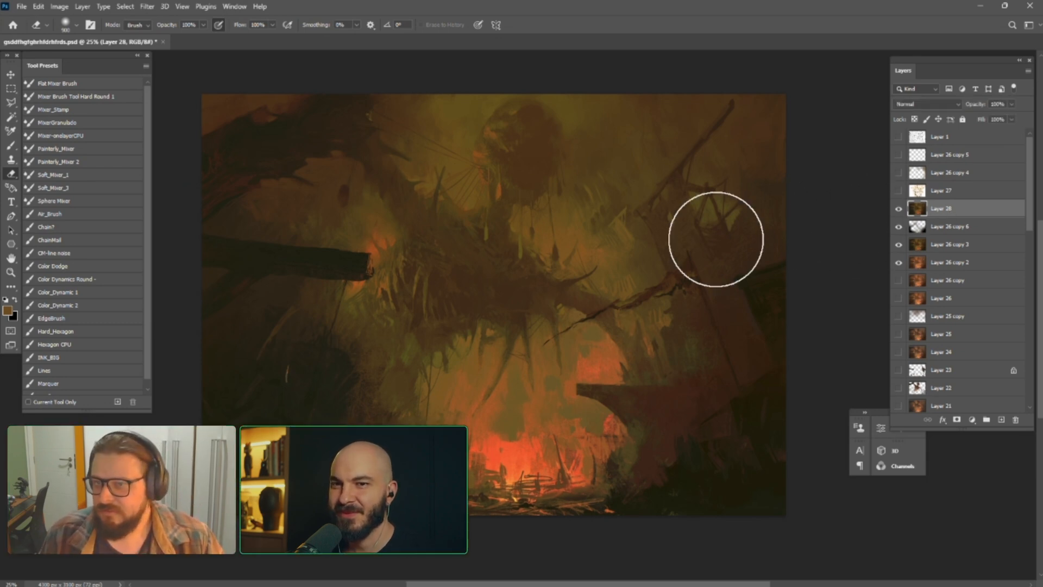
drag(714, 240, 712, 219)
key(ctrl+minus)
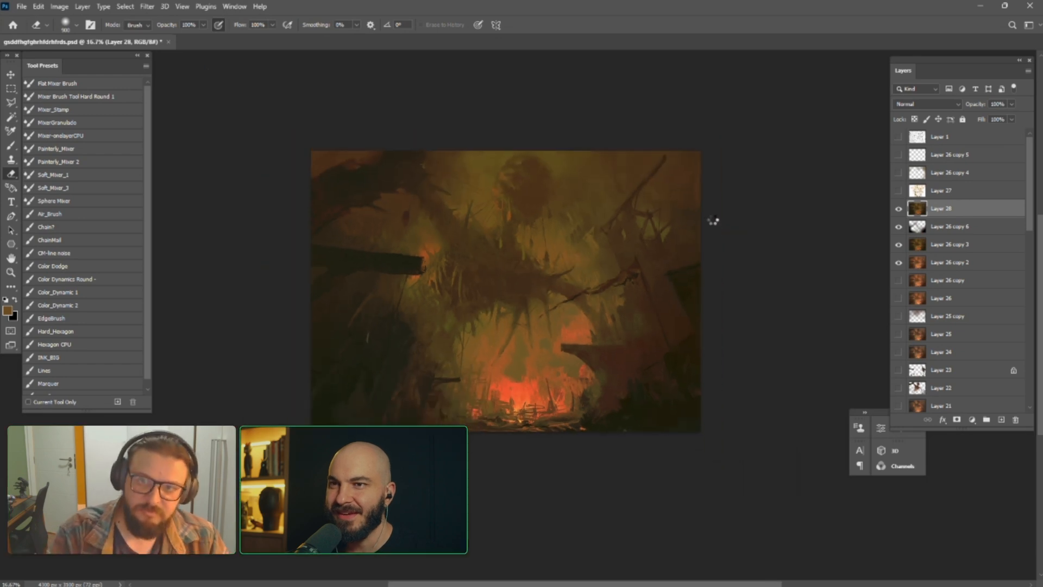
Flip the canvas horizontally and duplicate the merged Layer 28
key(F2)
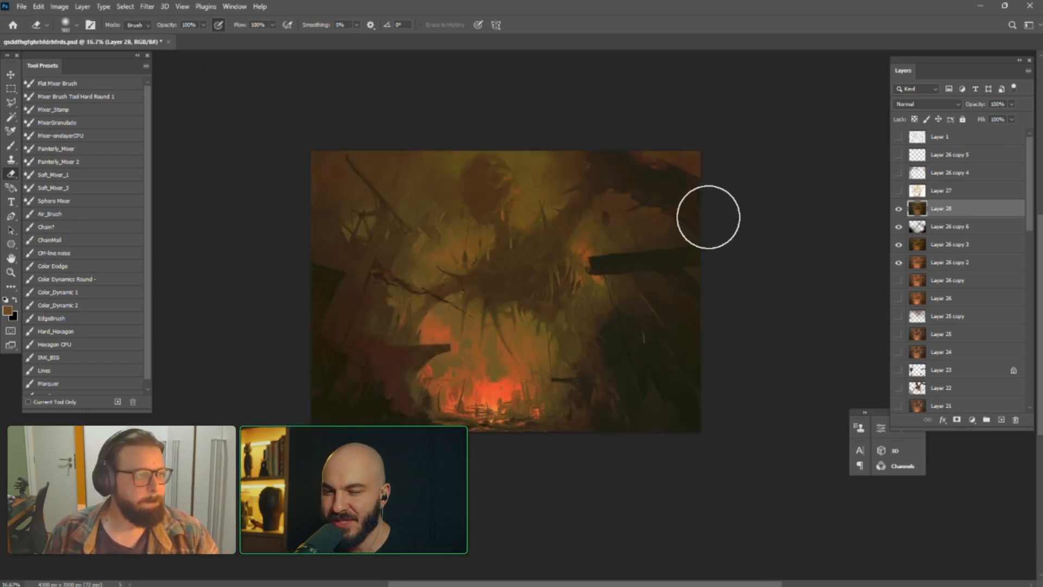
key(ctrl+j)
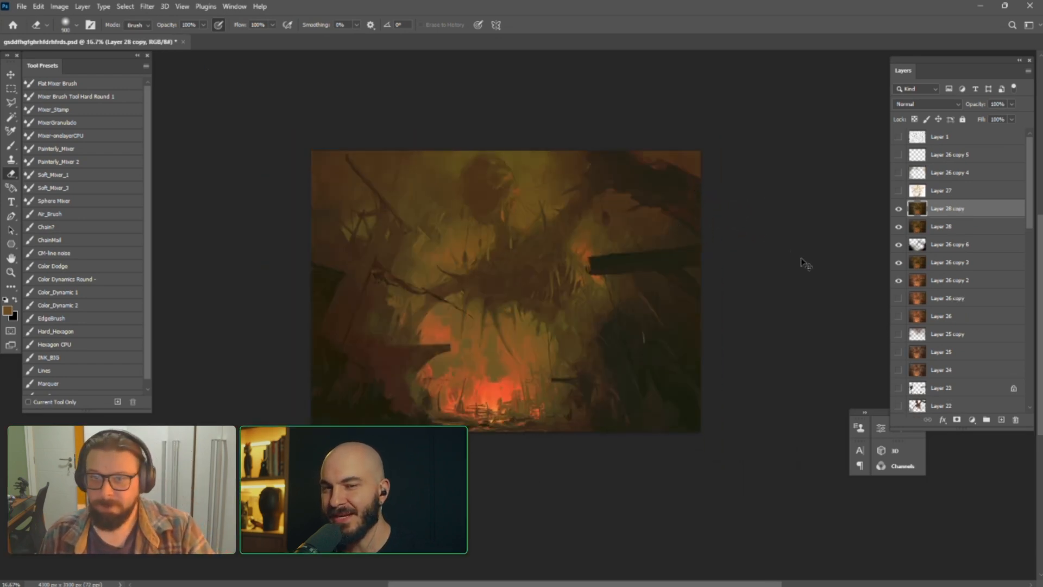
key(ctrl+m)
mouse_move(732, 367)
mouse_down()
mouse_move(739, 377)
mouse_move(758, 368)
mouse_up()
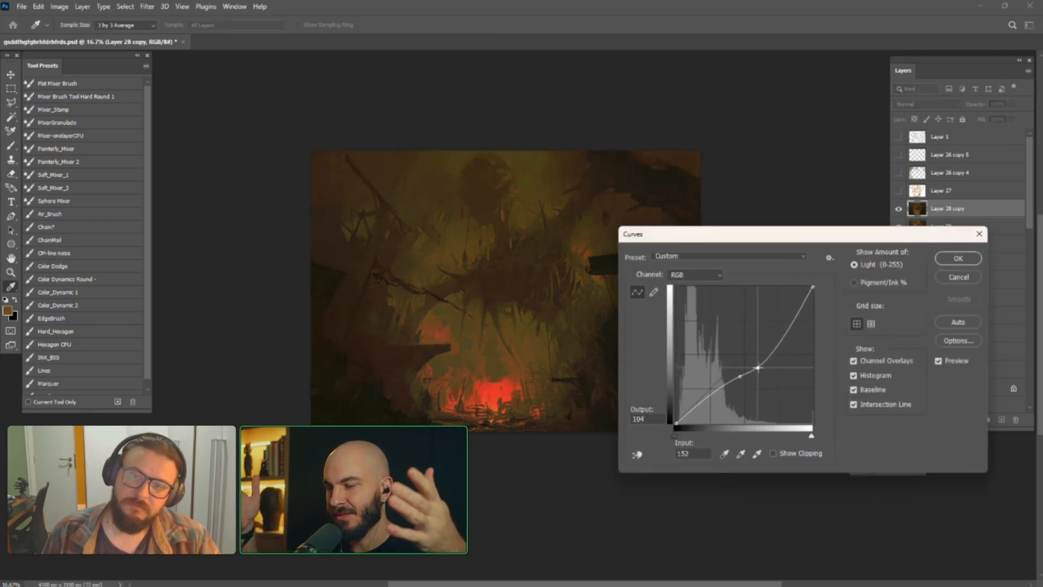
drag(712, 393, 720, 381)
click(957, 277)
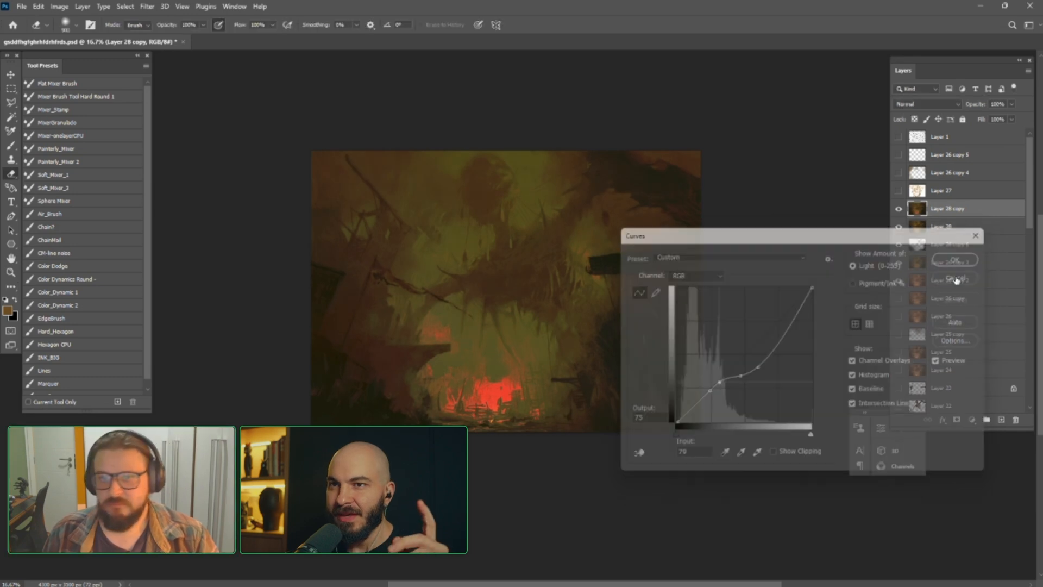
Choose the INK_BIG brush preset, sample the orange glow beside the dark beam's end and reduce the brush size
key(ctrl+plus)
key(ctrl+plus)
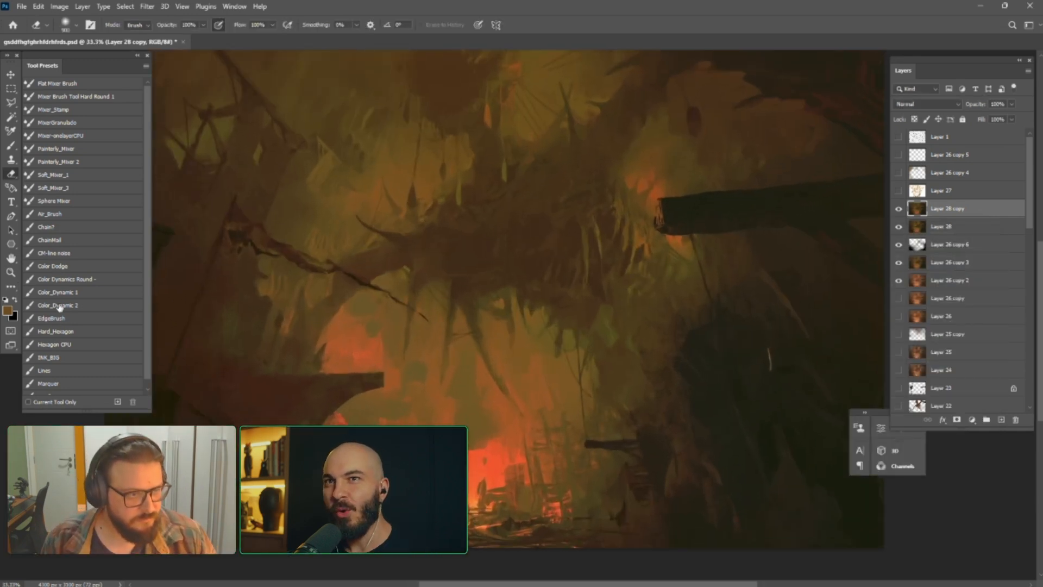
click(58, 357)
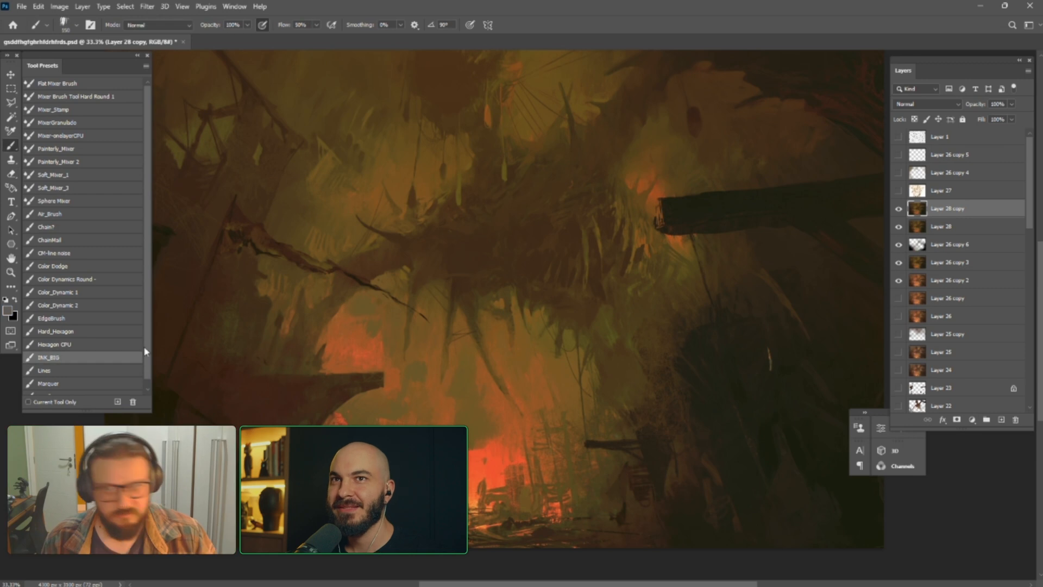
alt+click(652, 196)
key(bracketleft)
key(bracketleft)
key(bracketleft)
key(bracketleft)
key(bracketleft)
key(bracketleft)
key(bracketleft)
key(bracketleft)
key(bracketleft)
key(bracketleft)
key(bracketleft)
key(bracketleft)
key(bracketleft)
key(bracketleft)
key(bracketleft)
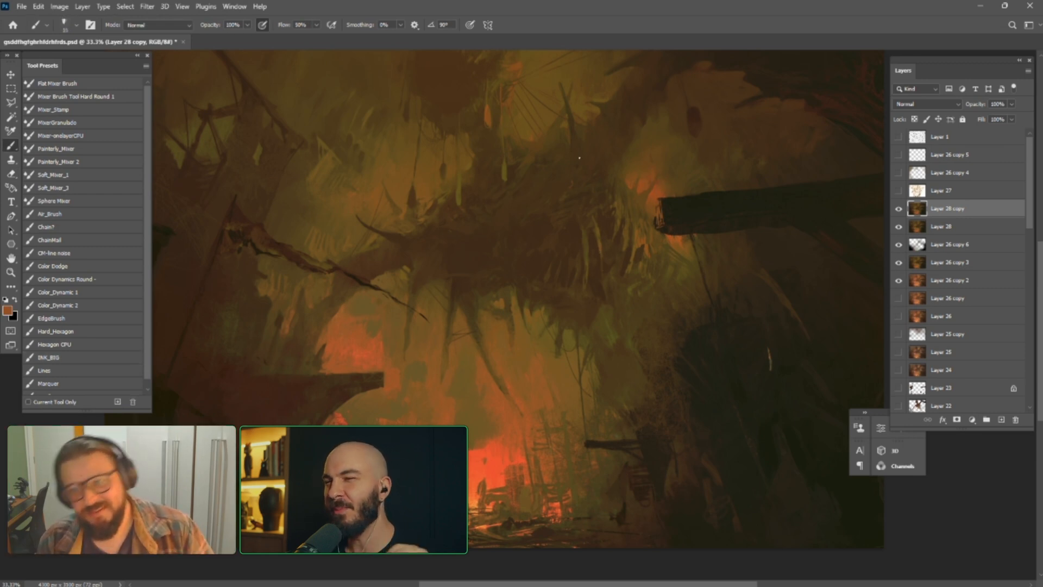
drag(509, 245, 556, 313)
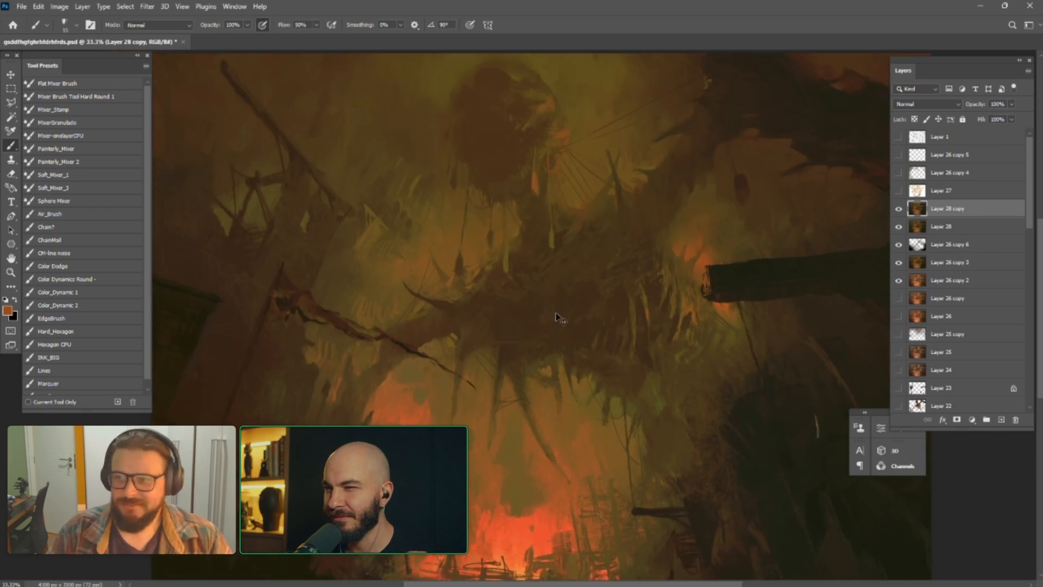
Duplicate Layer 28 copy and apply a bent Curves adjustment that shifts its colours strongly toward yellow-green
scroll(556, 314, down, 1)
key(ctrl+j)
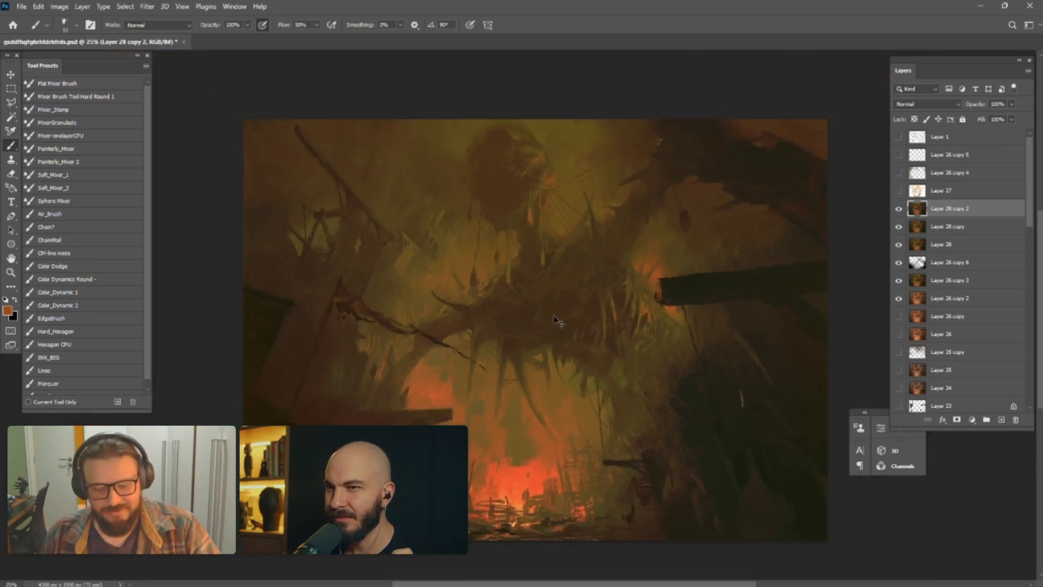
key(ctrl+m)
drag(742, 354, 763, 377)
click(958, 259)
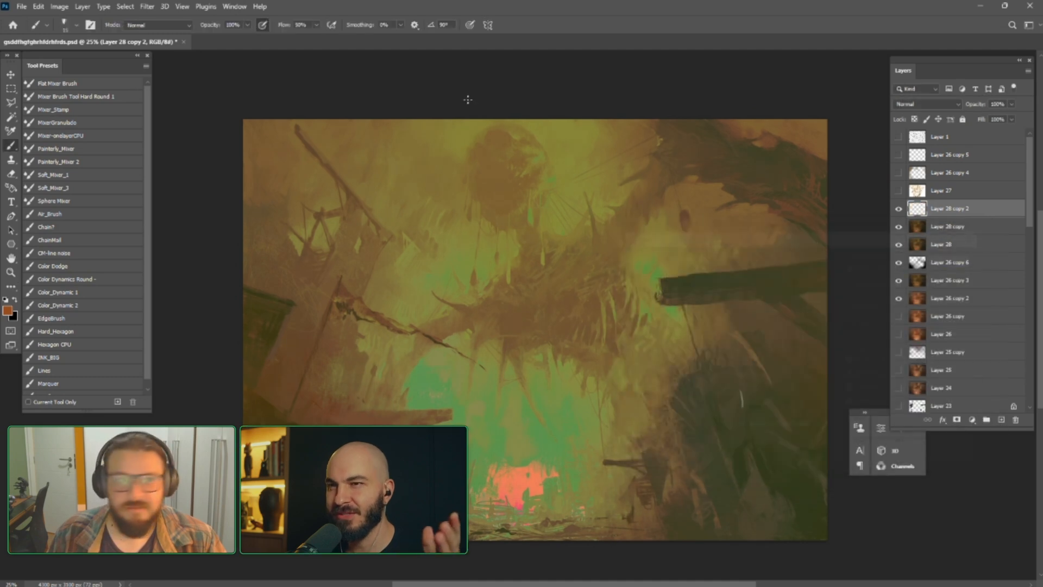
Try fading the Curves adjustment on Layer 28 copy 2 to 43% opacity in Multiply mode
click(39, 7)
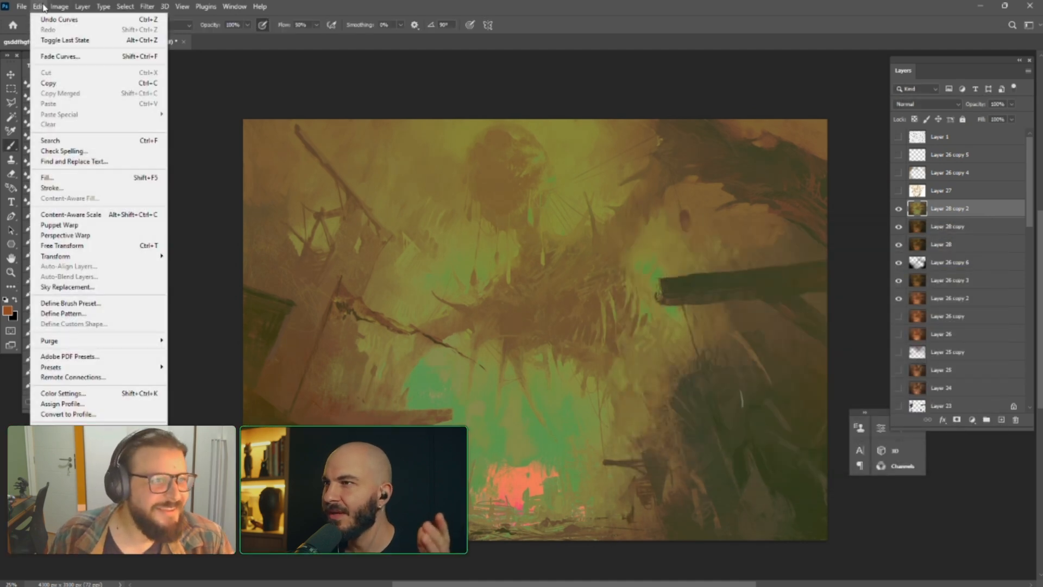
click(54, 57)
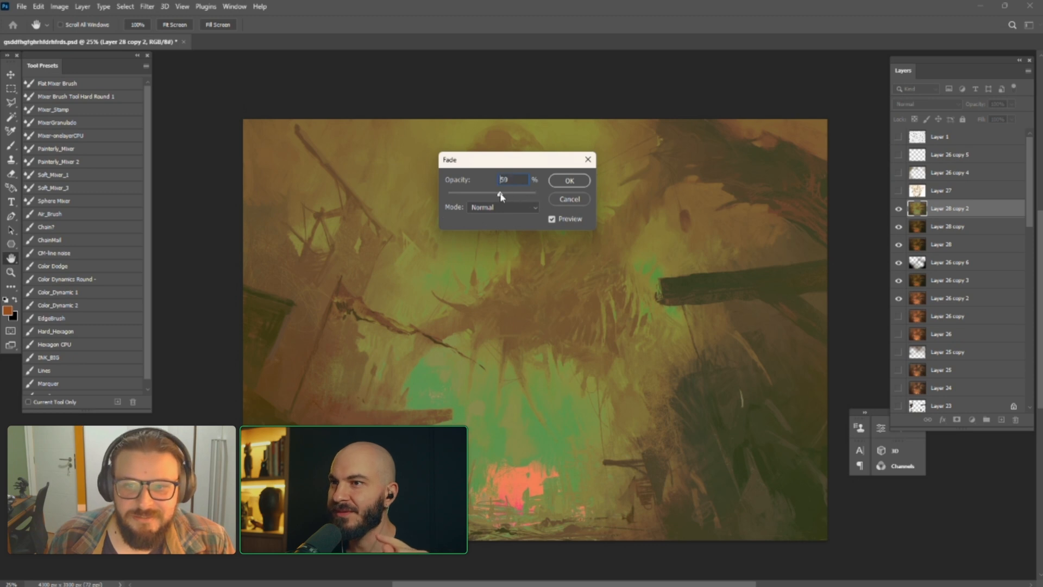
drag(500, 194, 690, 227)
click(693, 239)
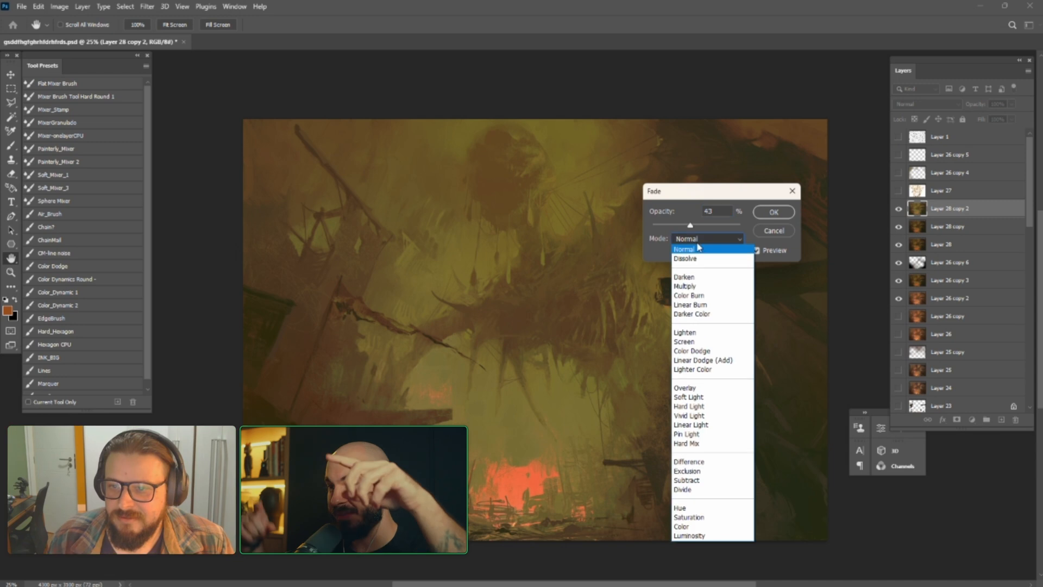
click(695, 287)
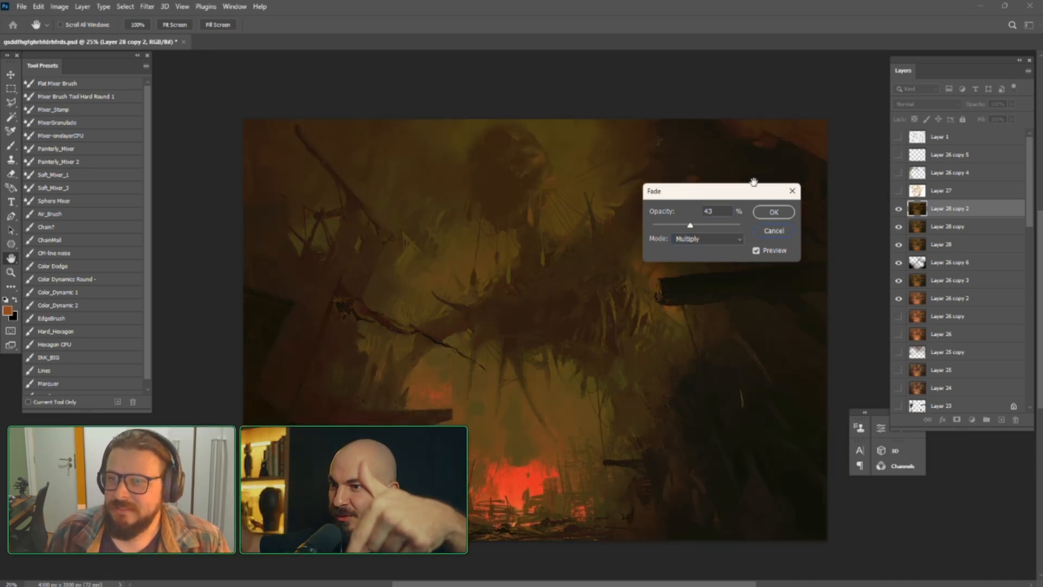
drag(753, 189, 719, 186)
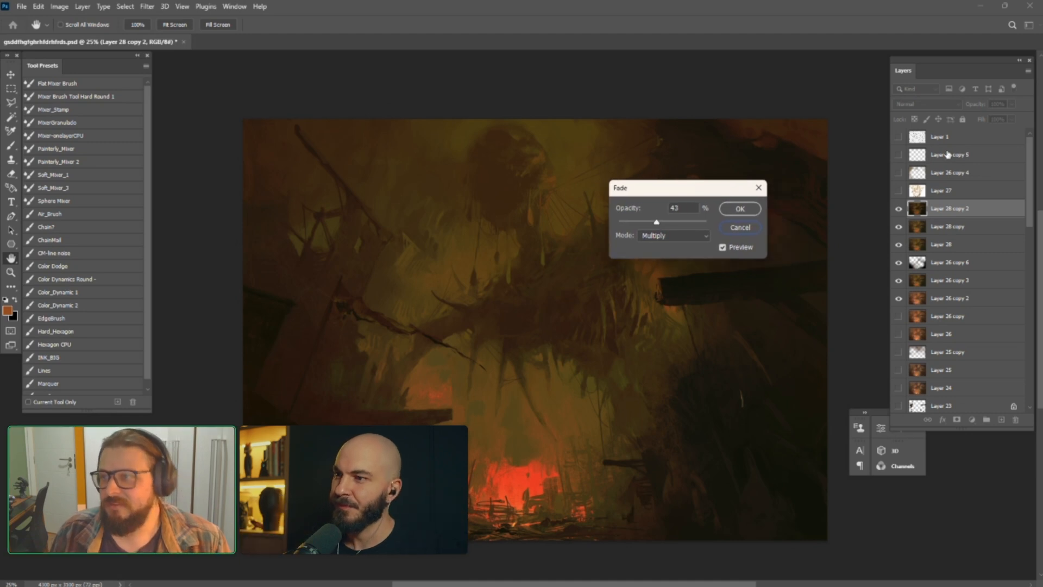
click(758, 190)
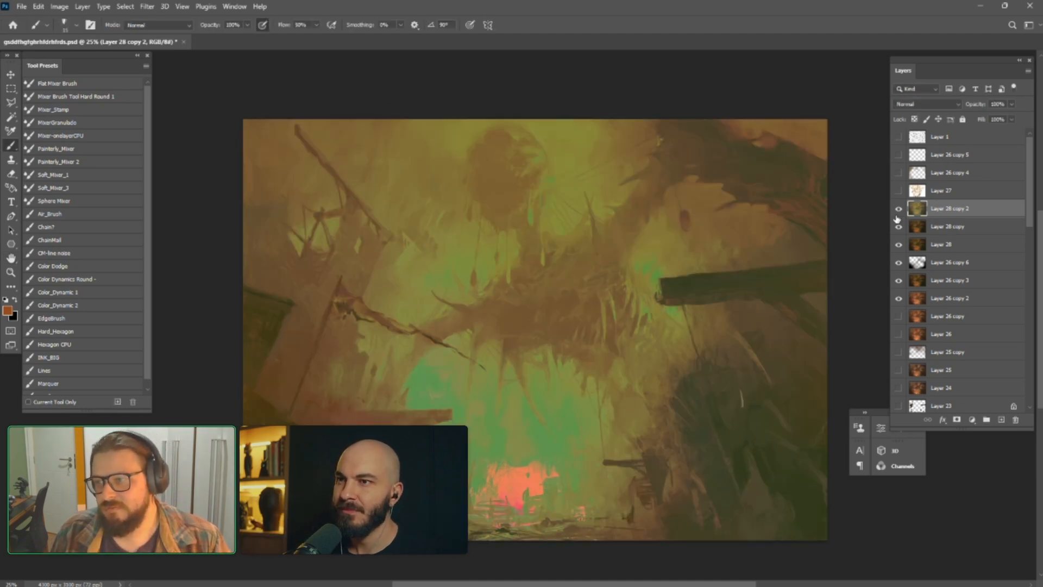
Toggle Layer 28 copy 2 to compare it with the painting below, and undo a deletion of the layer
click(898, 212)
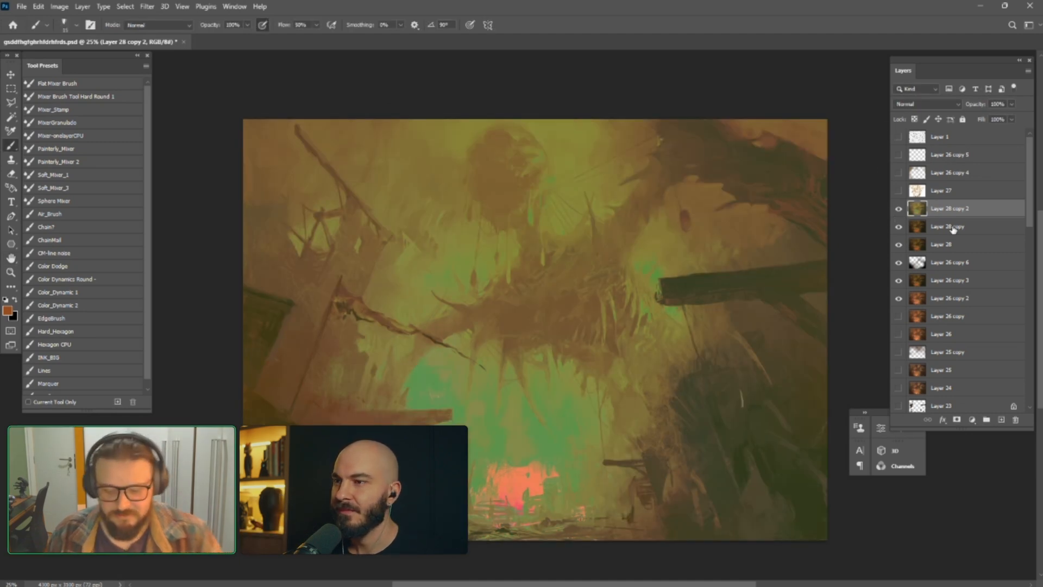
key(Delete)
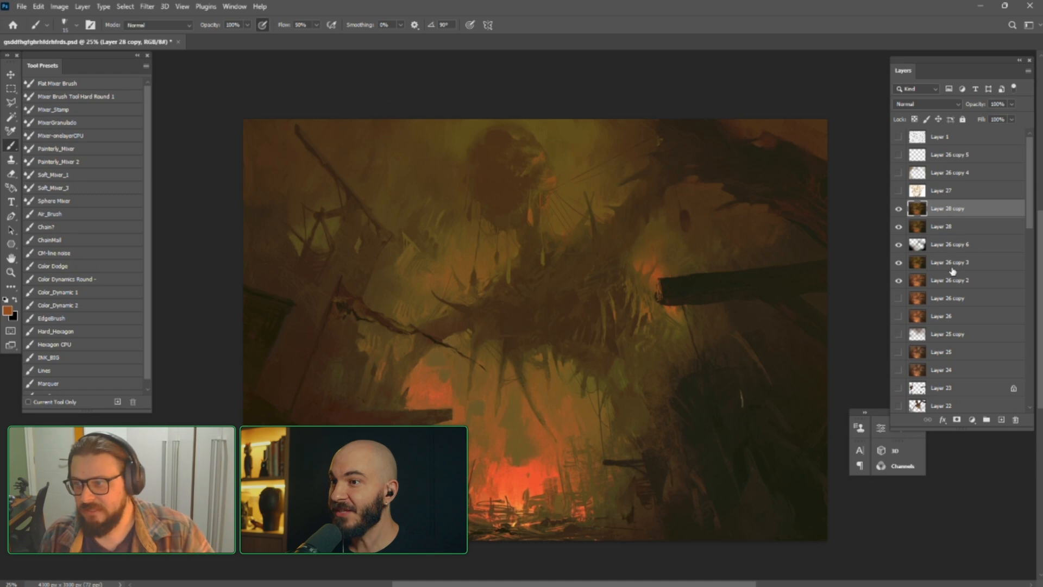
key(ctrl+z)
Look through the adjustment-layer options and editing commands to check whether Fade is available for Layer 28 copy 2
click(977, 422)
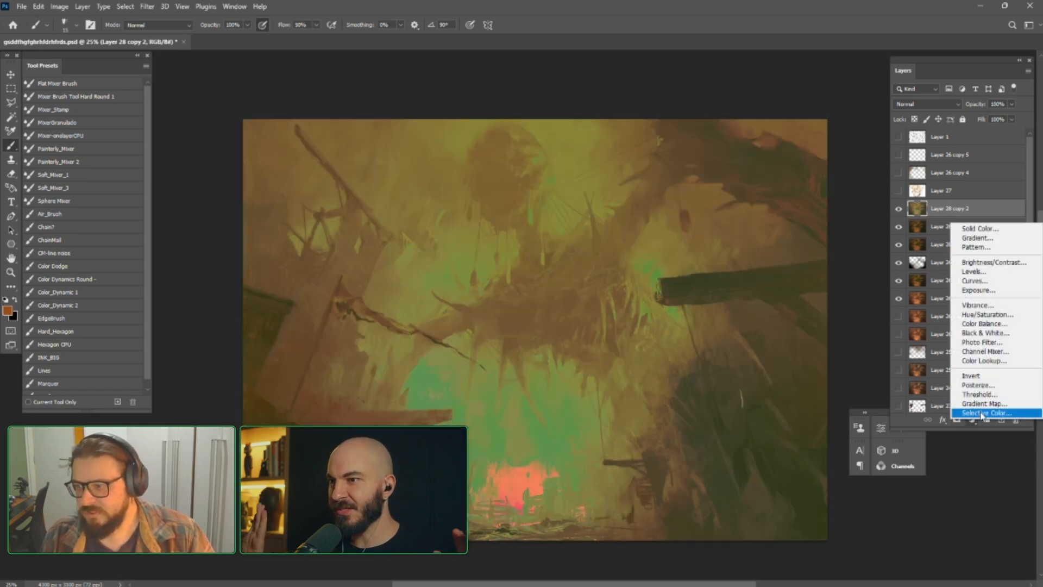
click(935, 213)
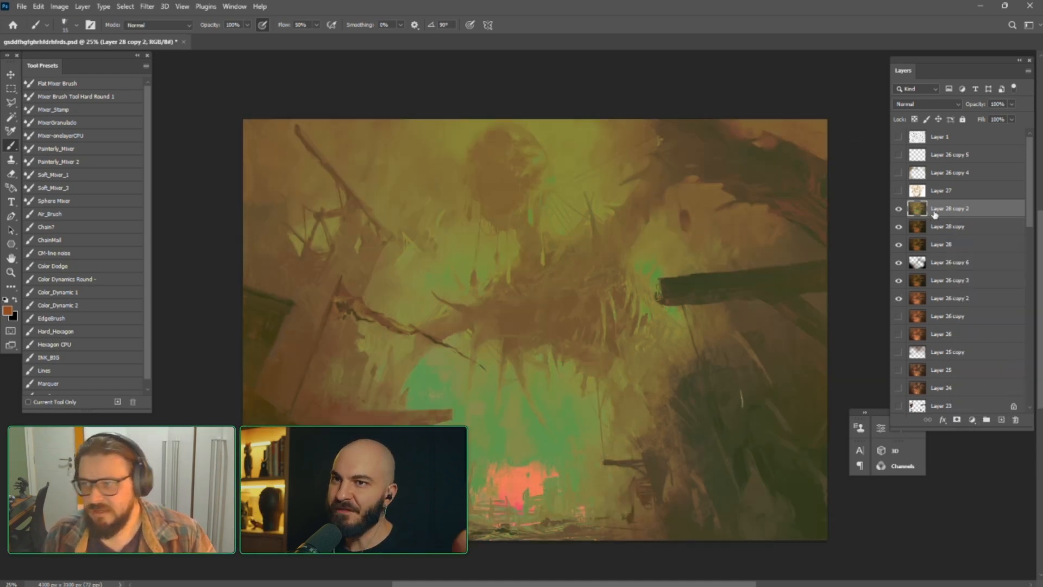
click(59, 6)
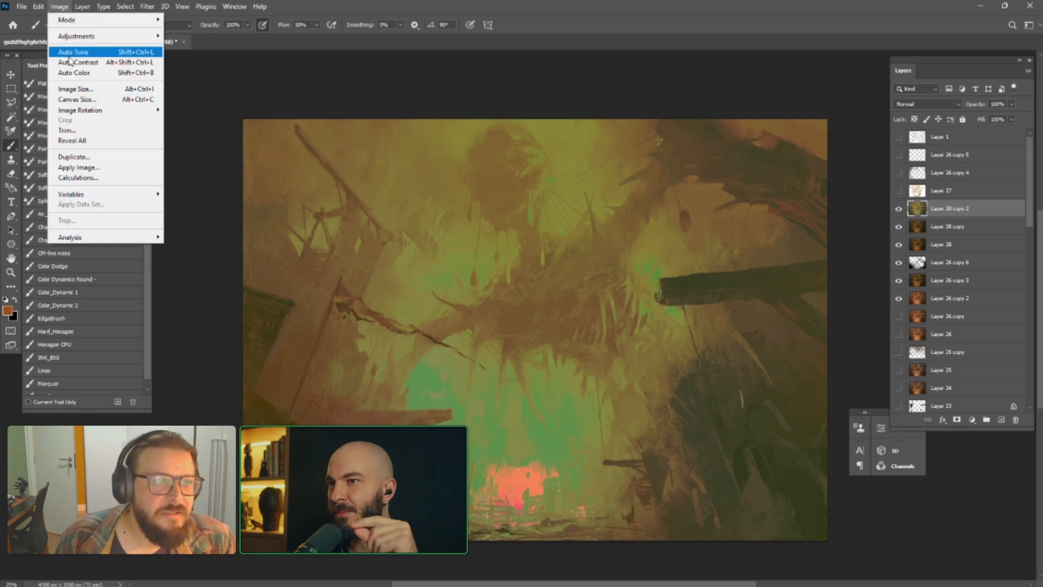
mouse_move(38, 6)
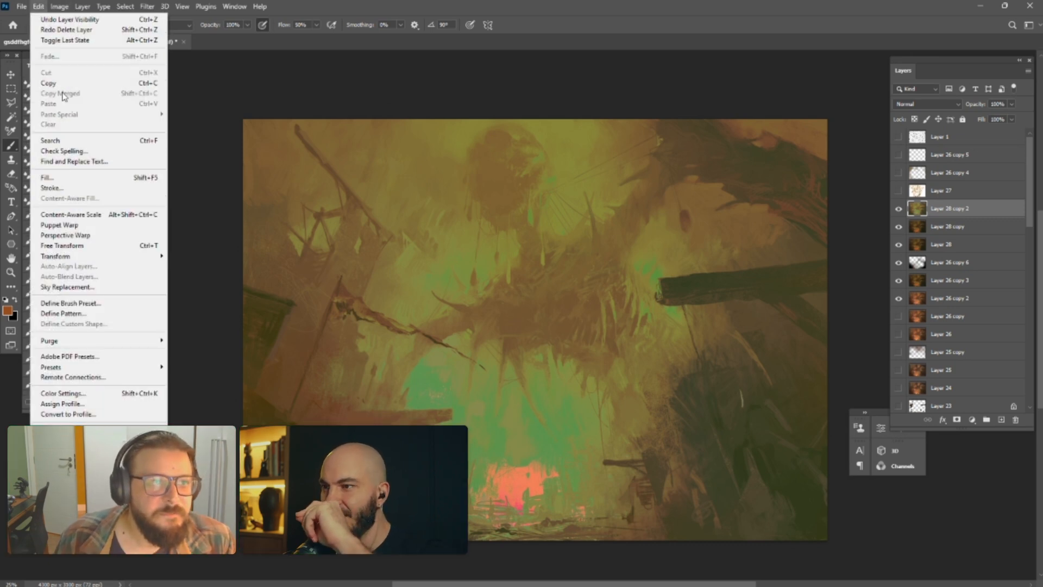
click(62, 6)
drag(980, 227, 950, 208)
click(38, 7)
click(38, 7)
click(56, 7)
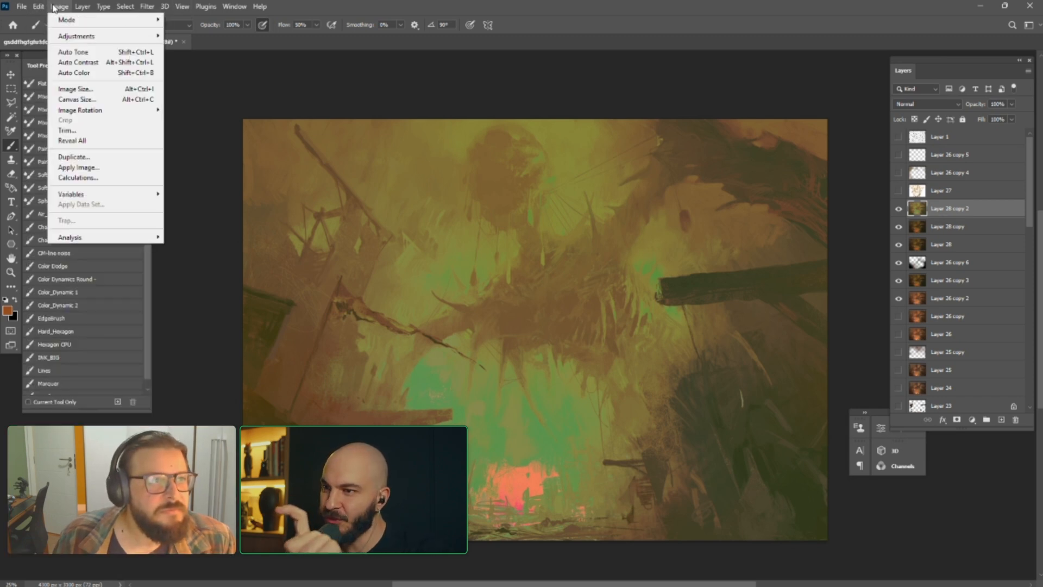
mouse_move(38, 6)
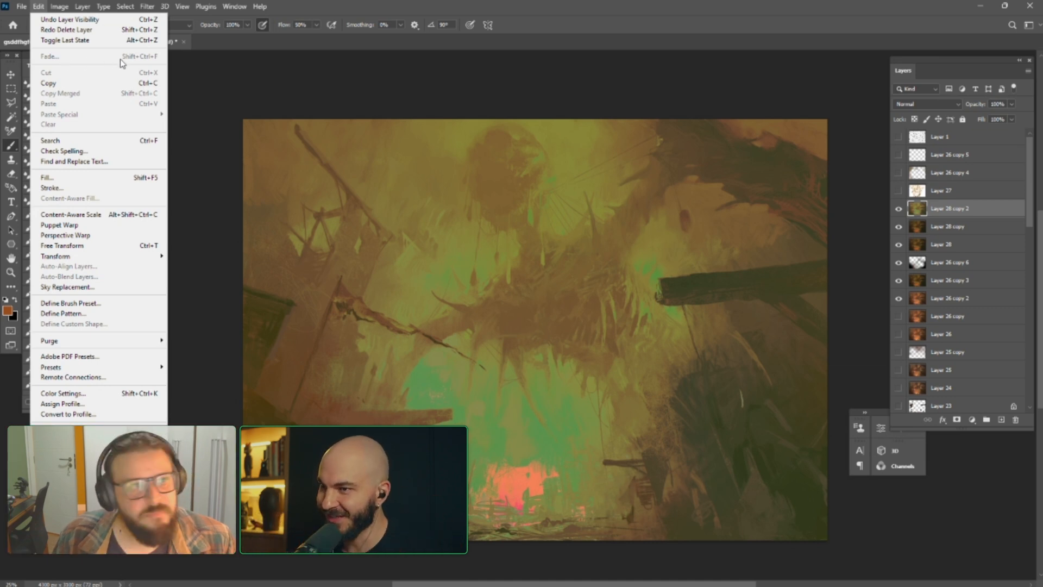
Delete the yellow-green Layer 28 copy 2
click(956, 227)
click(963, 215)
key(Delete)
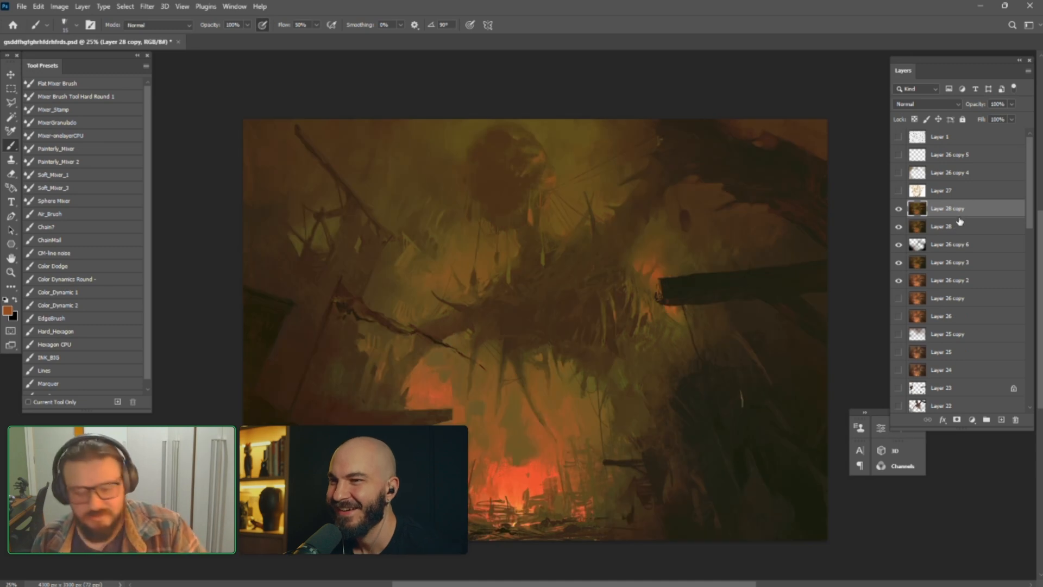
Duplicate Layer 28 copy and apply a steep wave-shaped RGB curve with a point at input 116, output 57
key(ctrl+j)
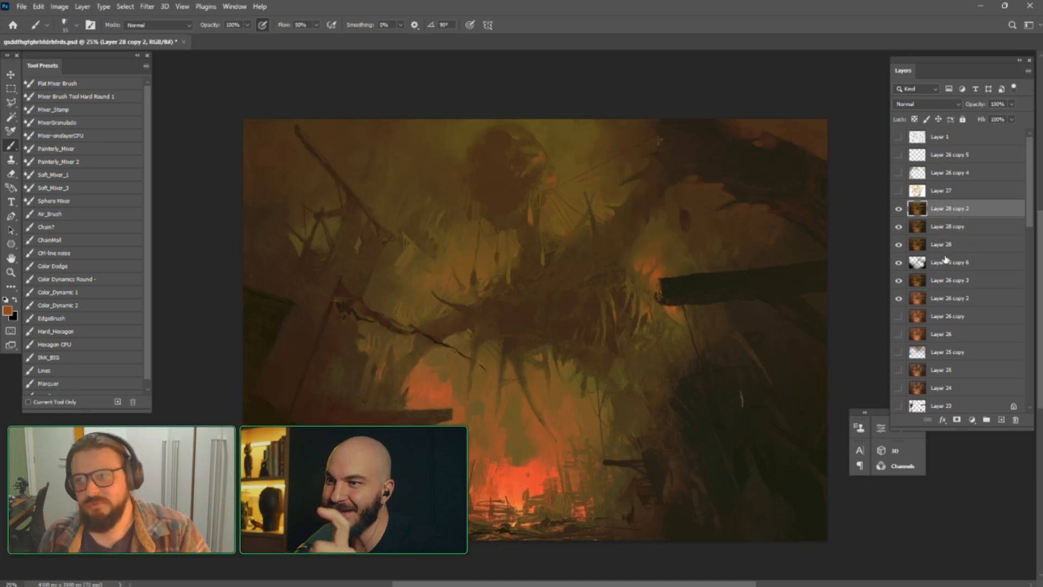
key(ctrl+m)
mouse_move(738, 363)
mouse_down()
mouse_move(720, 350)
mouse_move(740, 359)
mouse_move(738, 390)
mouse_up()
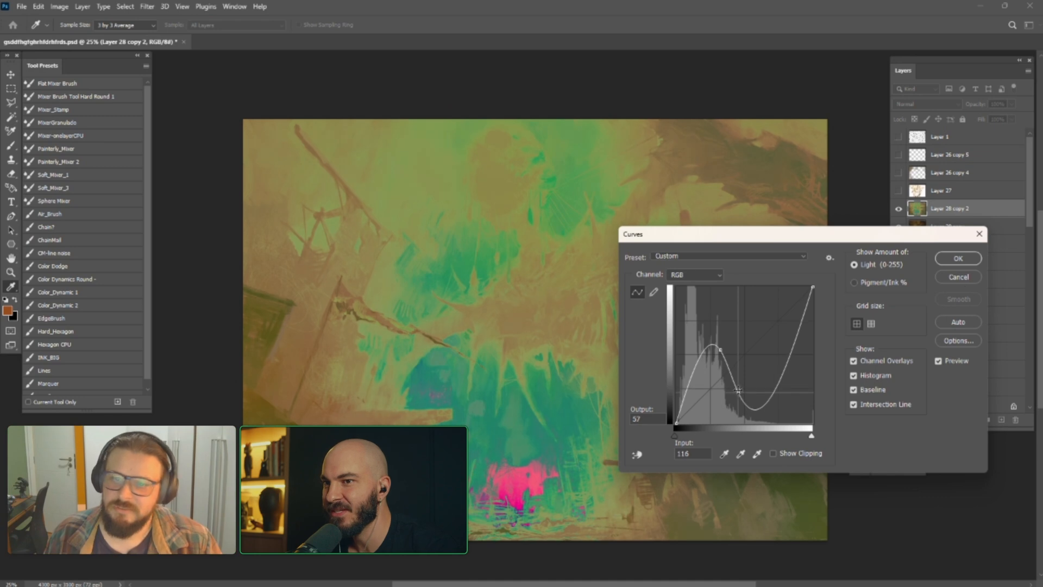
click(957, 259)
Fade the Curves adjustment on Layer 28 copy 2 using Overlay mode at 60% opacity
click(39, 6)
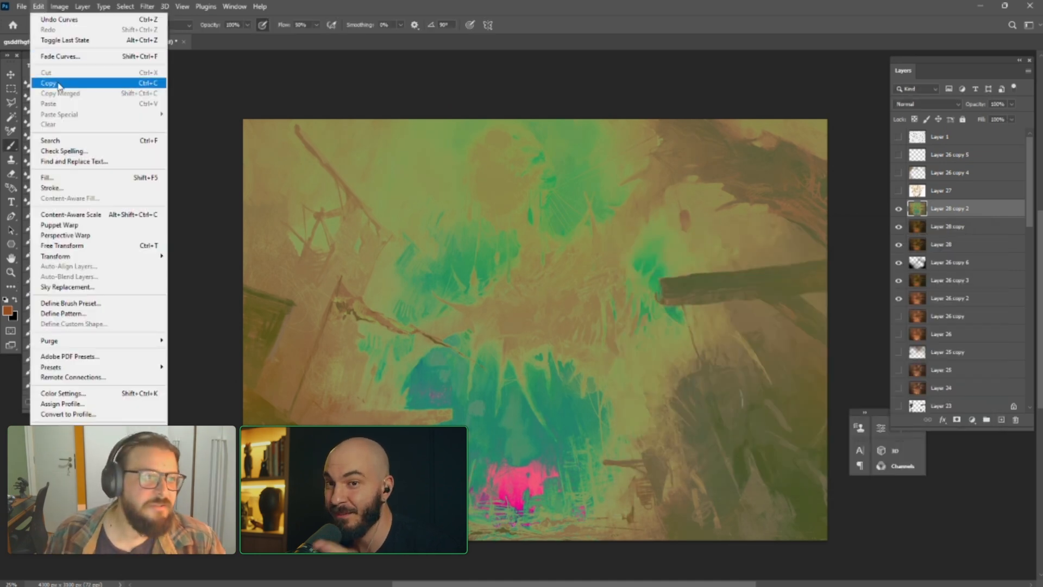
click(57, 57)
click(676, 235)
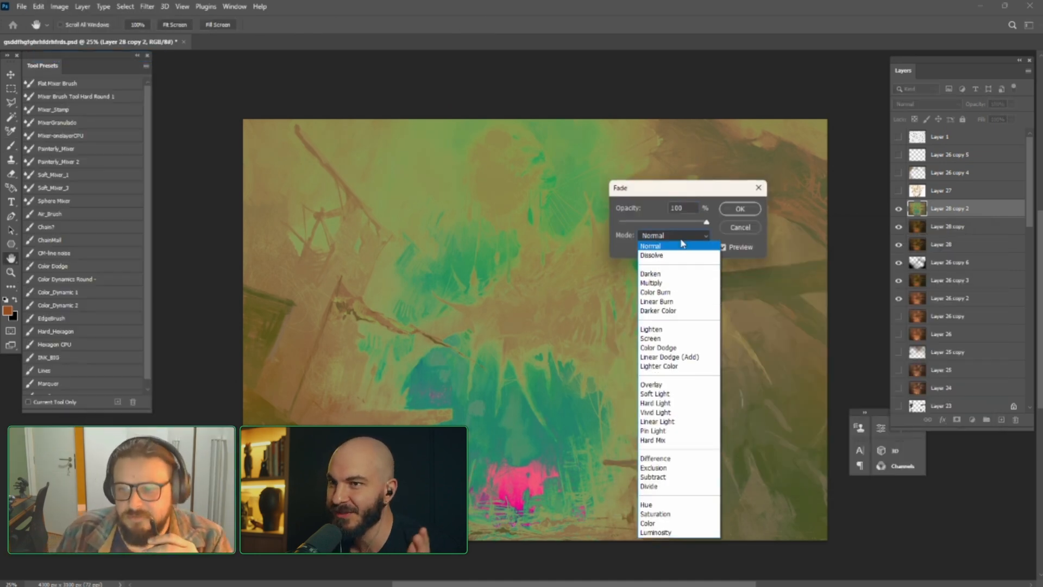
click(659, 386)
drag(700, 222, 662, 225)
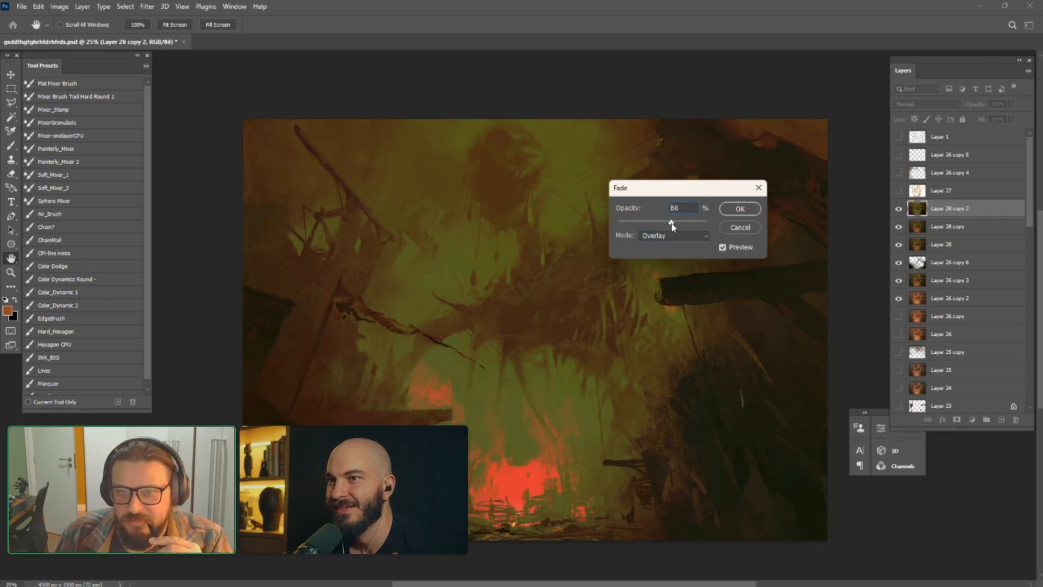
Try fading the Curves adjustment on Layer 28 copy 2 with Exclusion and Saturation at 17% opacity and Color Burn at 20%
click(673, 235)
click(658, 463)
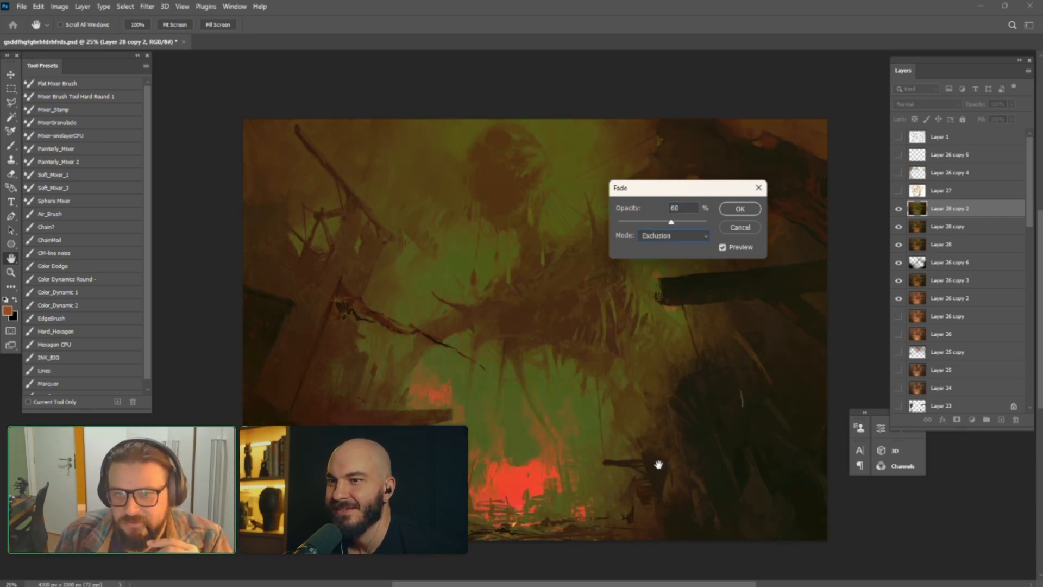
drag(698, 222, 658, 225)
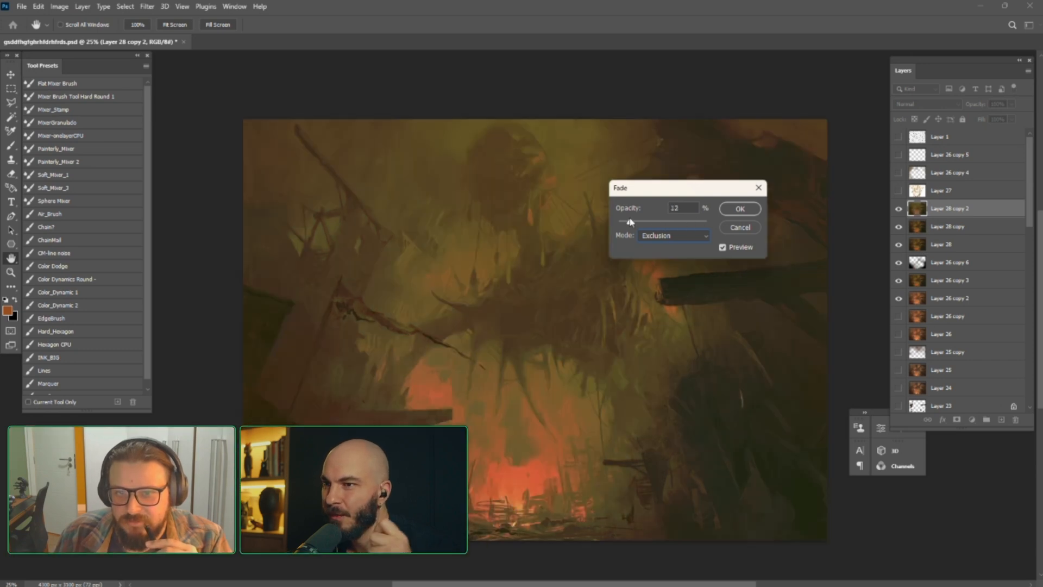
click(659, 239)
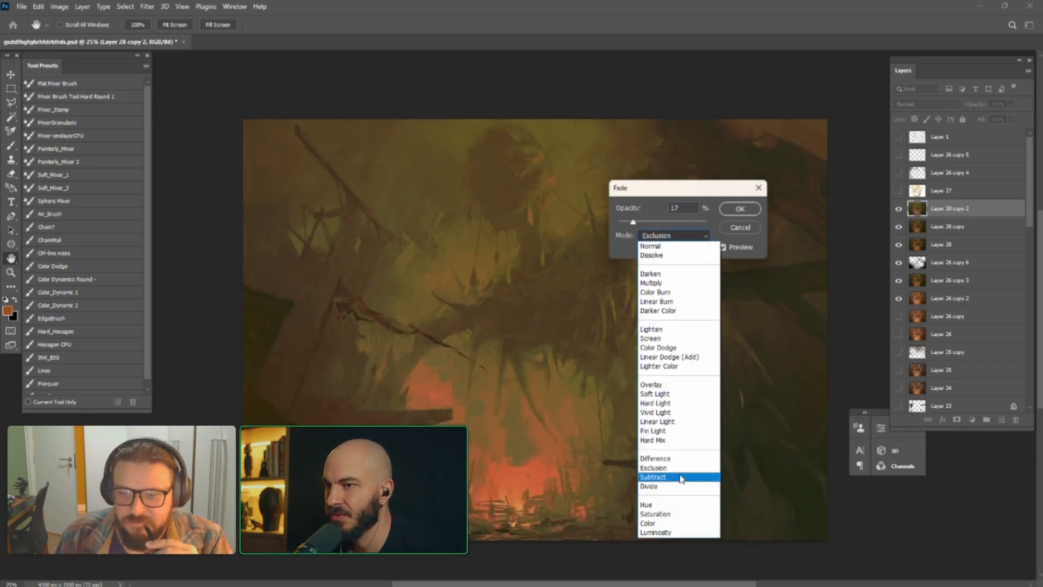
click(674, 516)
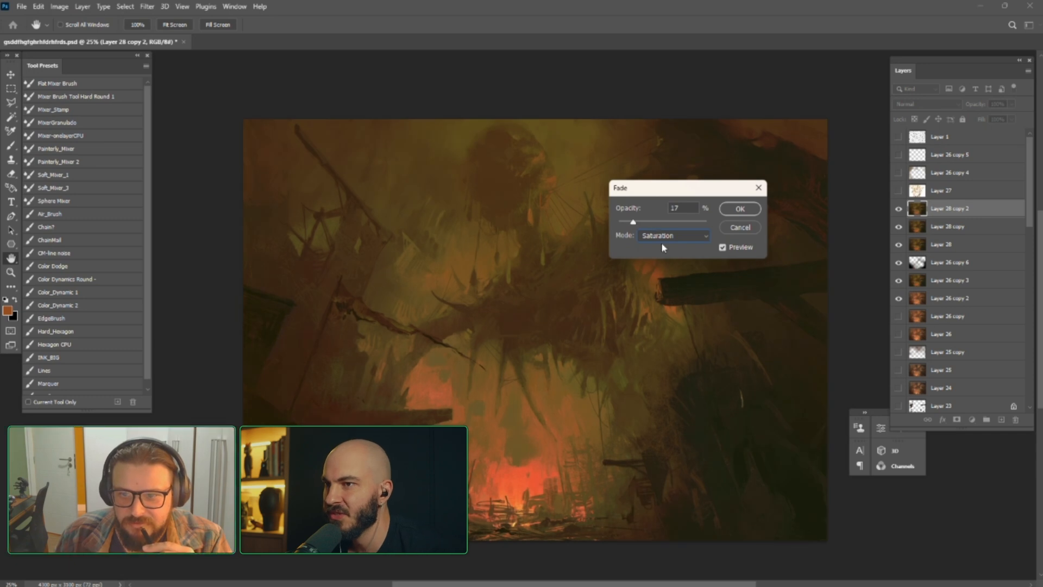
click(661, 239)
click(667, 294)
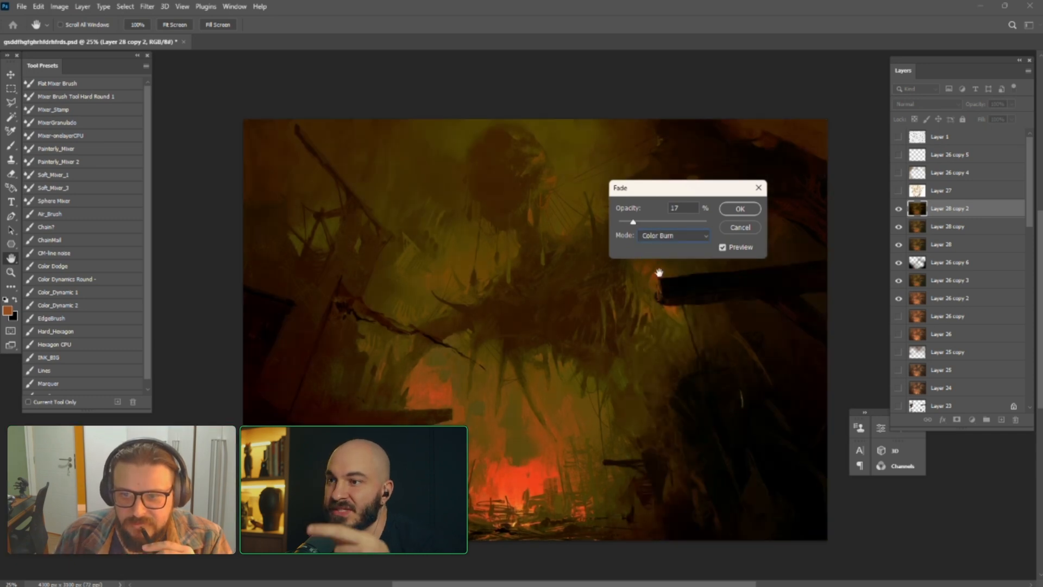
drag(635, 222, 632, 225)
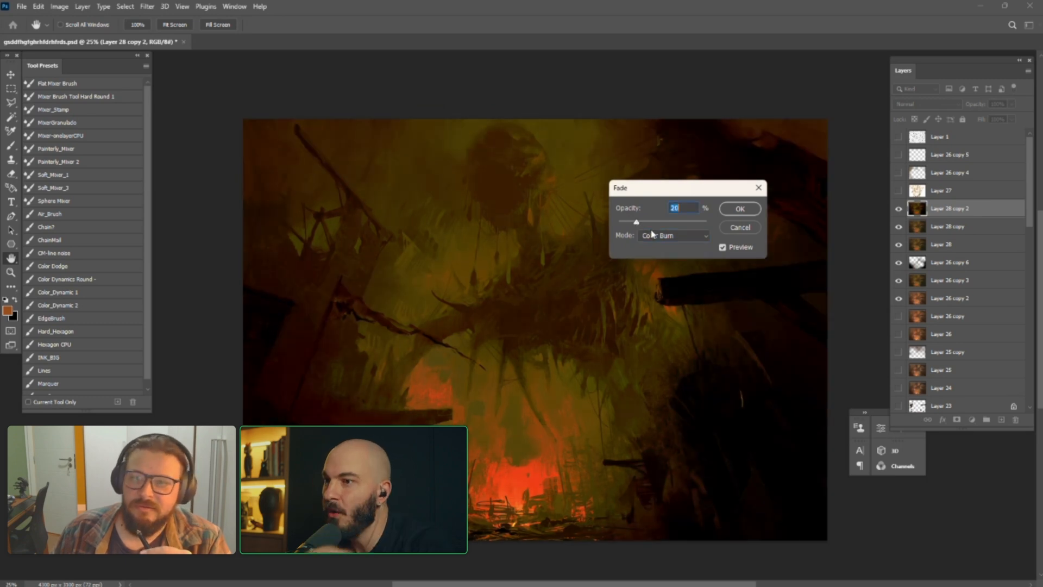
Try Vivid Light at 29% opacity and Difference at several opacities for the Curves fade, and cancel the fade
click(660, 235)
click(666, 407)
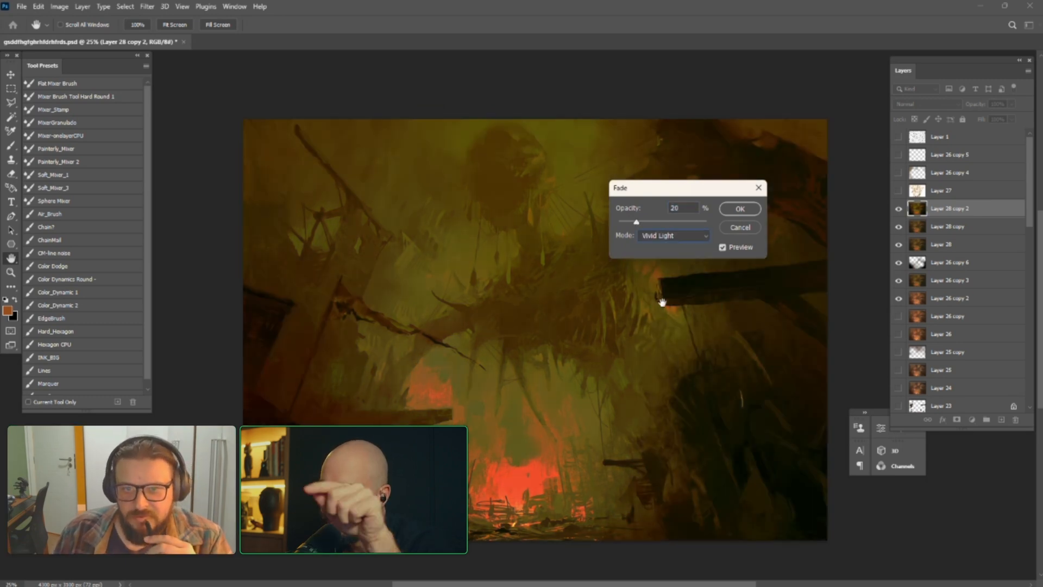
drag(636, 223, 645, 224)
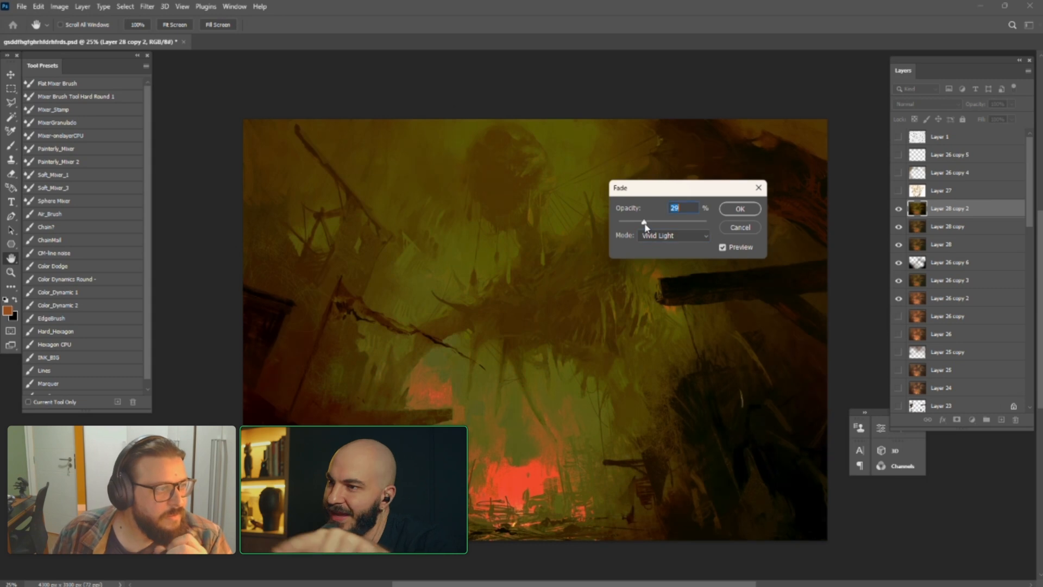
click(678, 240)
click(671, 459)
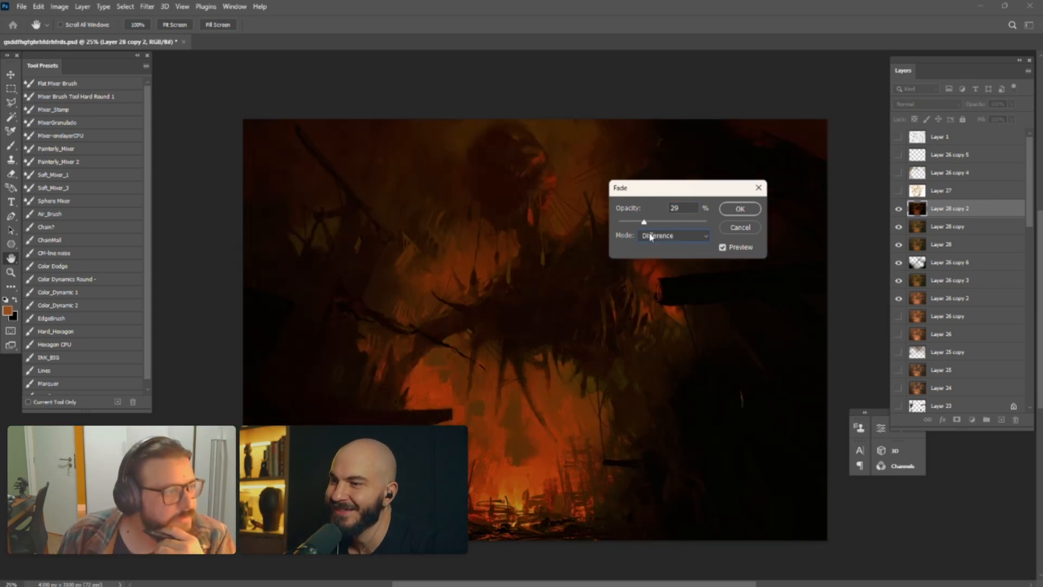
drag(644, 223, 634, 224)
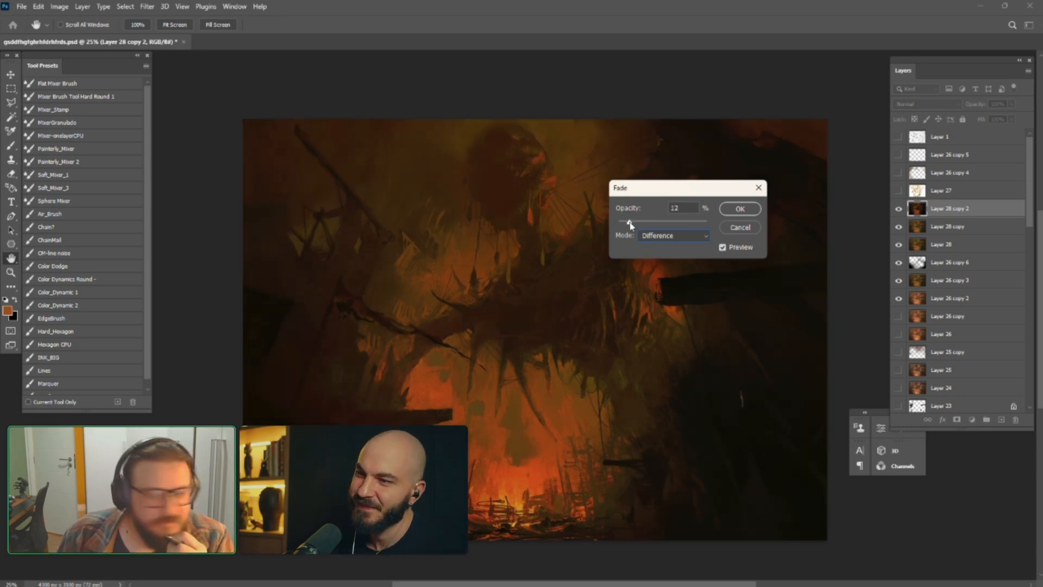
drag(631, 225, 667, 225)
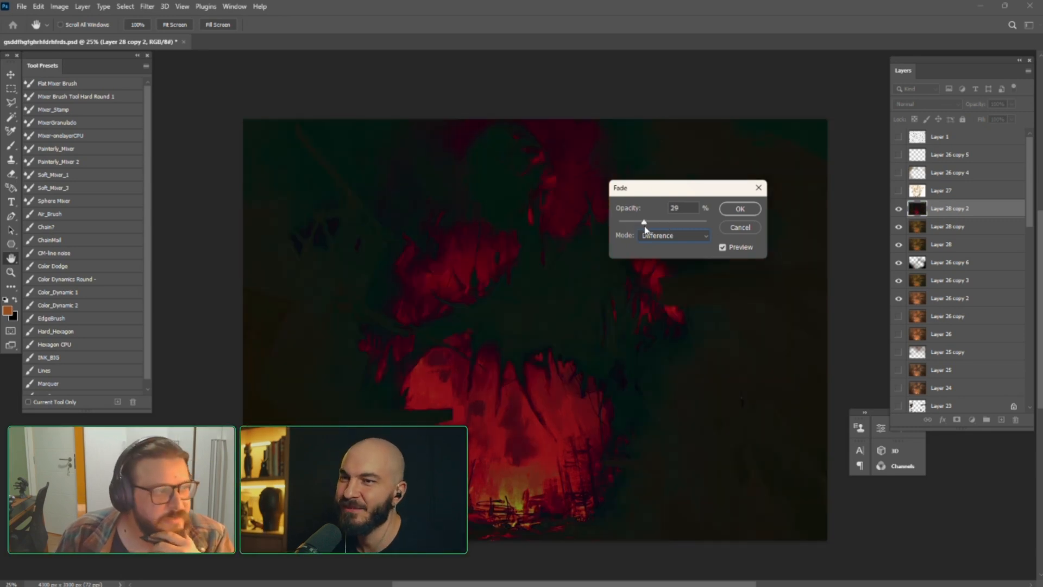
click(741, 229)
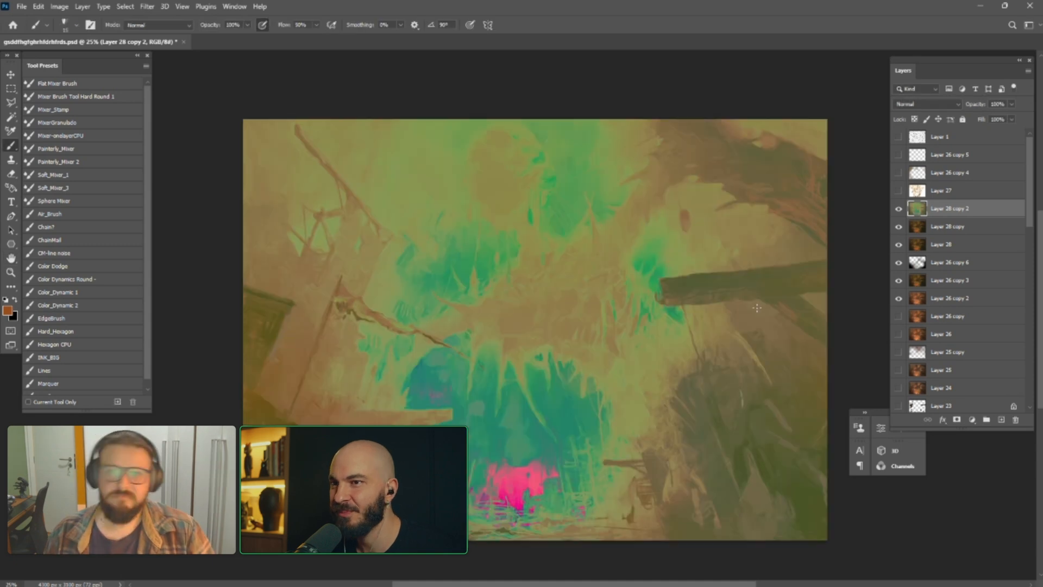
Hide Layer 28 copy 2 and make Layer 28 copy the active layer
click(898, 208)
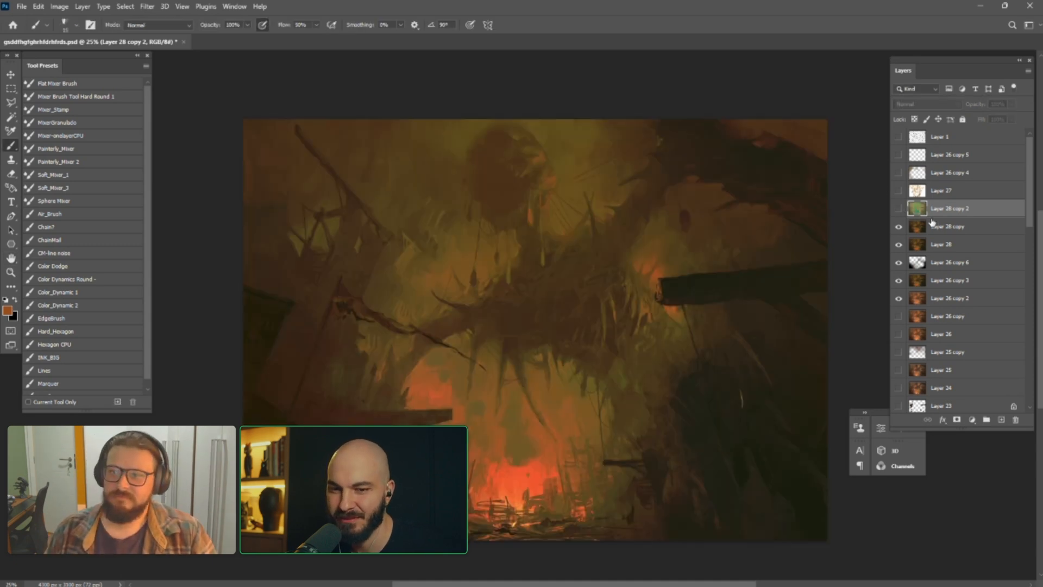
click(949, 231)
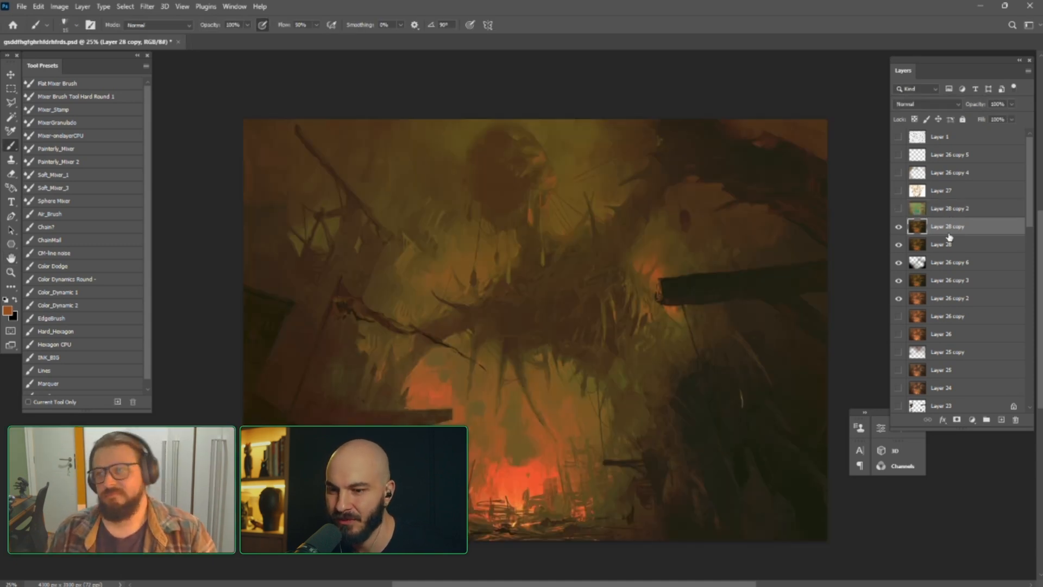
Try showing the pale Layer 27 over the painting and preparing the Lines brush on it, and hide the layer again
click(898, 191)
click(898, 193)
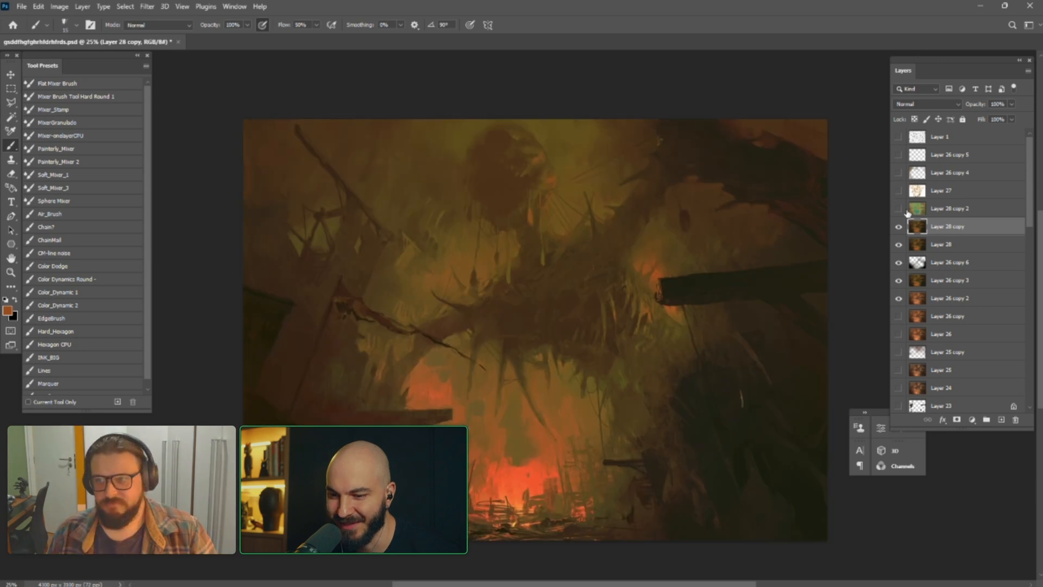
click(898, 227)
click(899, 190)
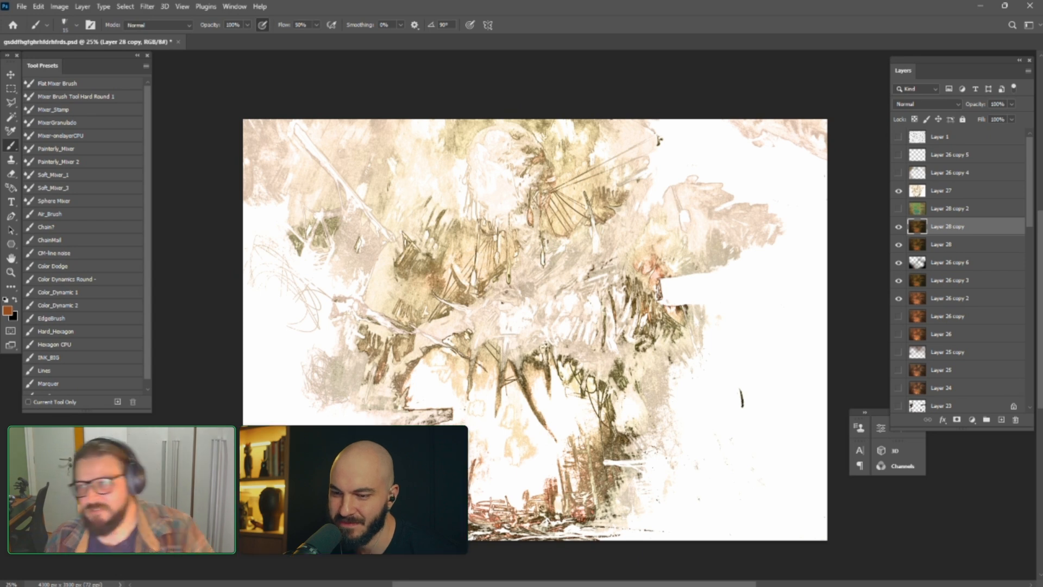
click(974, 192)
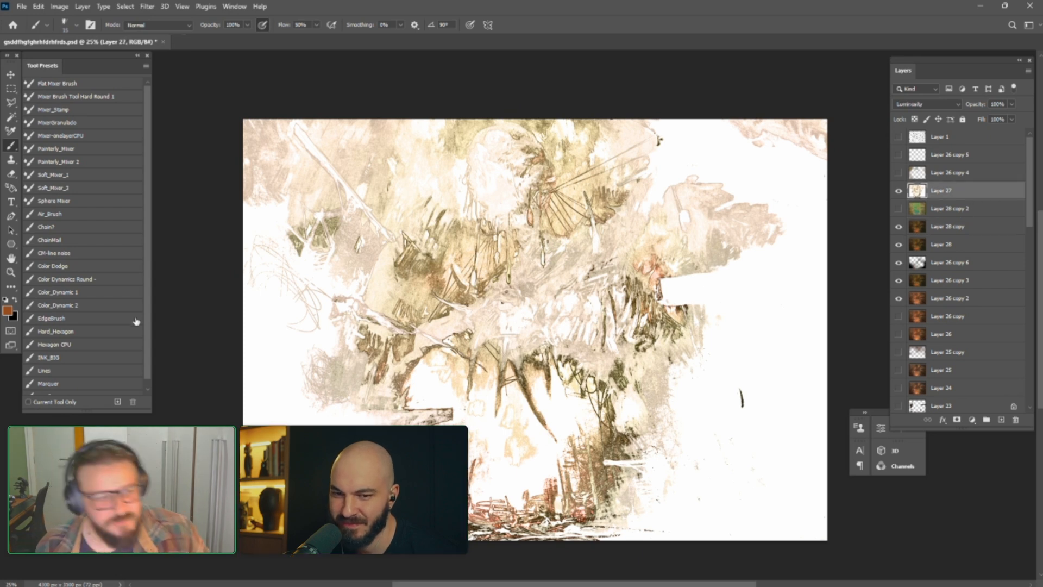
click(51, 371)
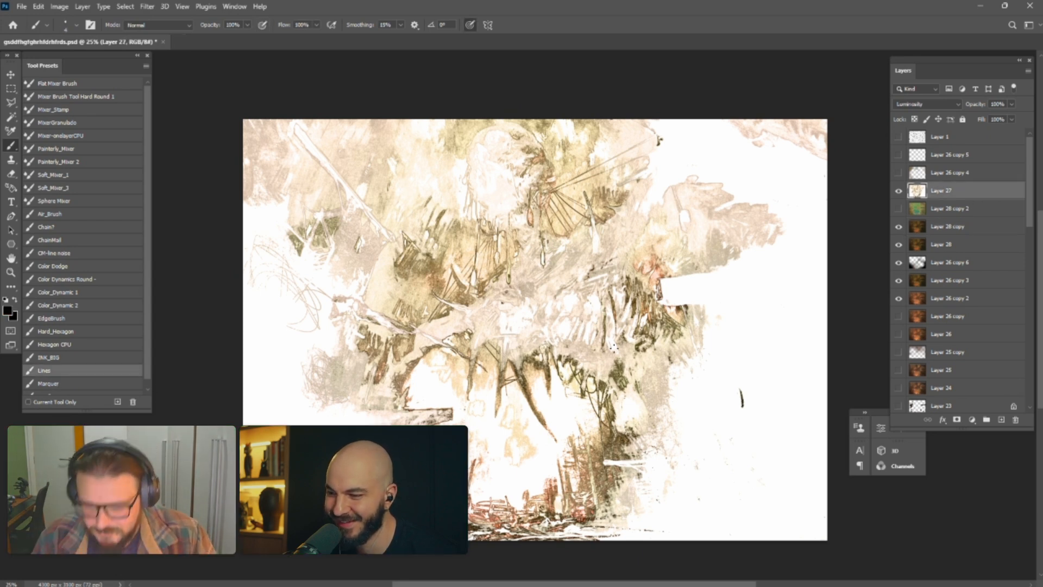
key(ctrl+plus)
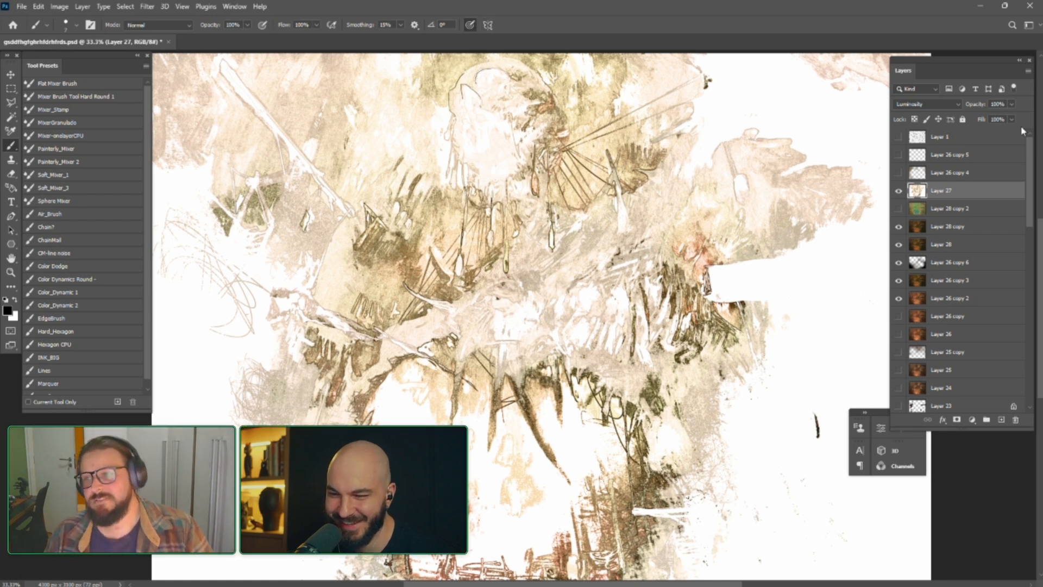
click(898, 190)
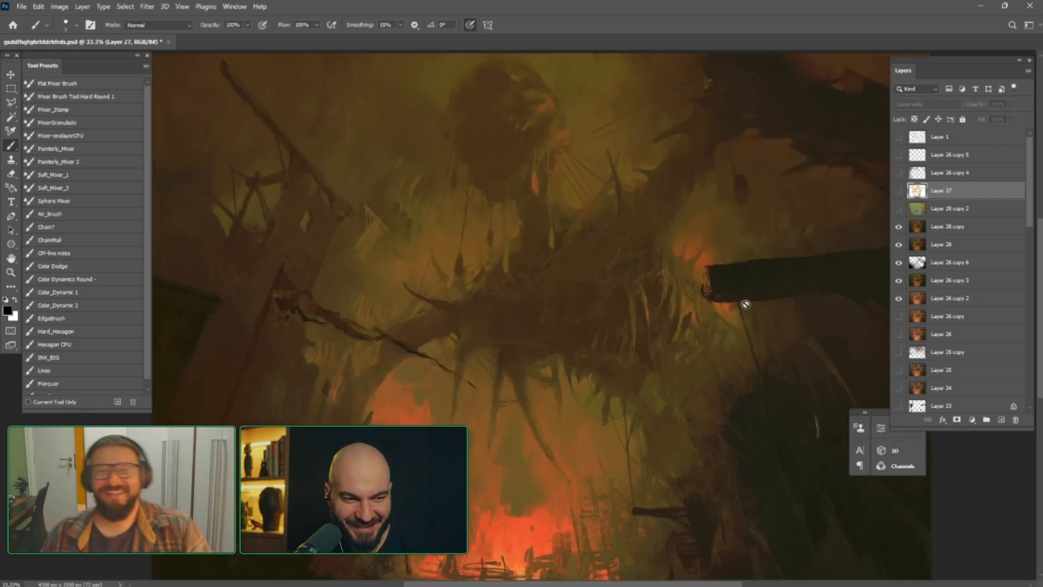
Paint a soft beige glow on Layer 28 copy behind the strands hanging below the round mass, using a very large soft brush
key(ctrl+minus)
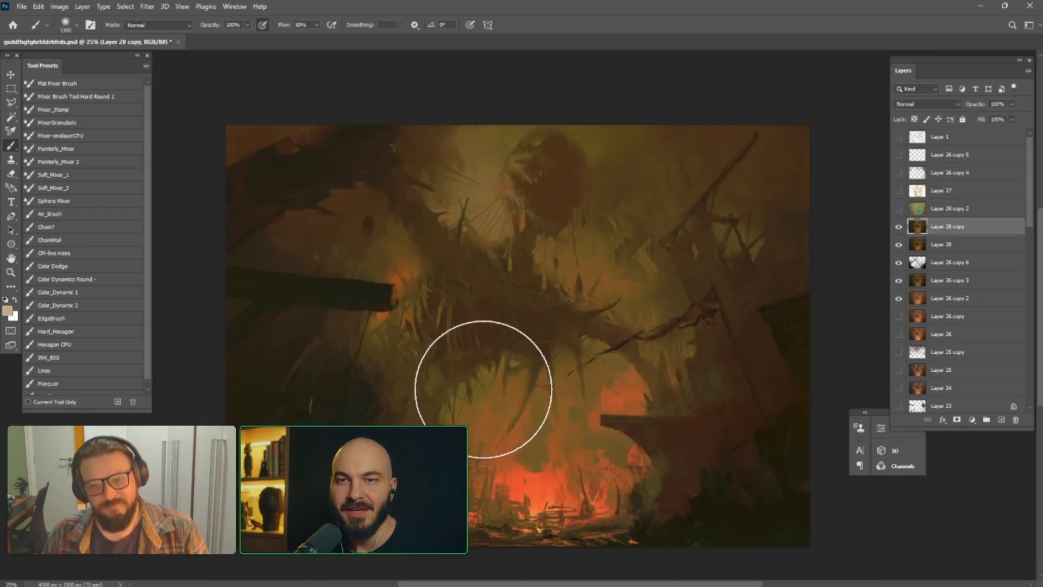
drag(497, 375, 490, 359)
key(ctrl+z)
click(564, 264)
key(bracketright)
key(bracketright)
key(bracketright)
key(bracketright)
key(bracketright)
key(bracketright)
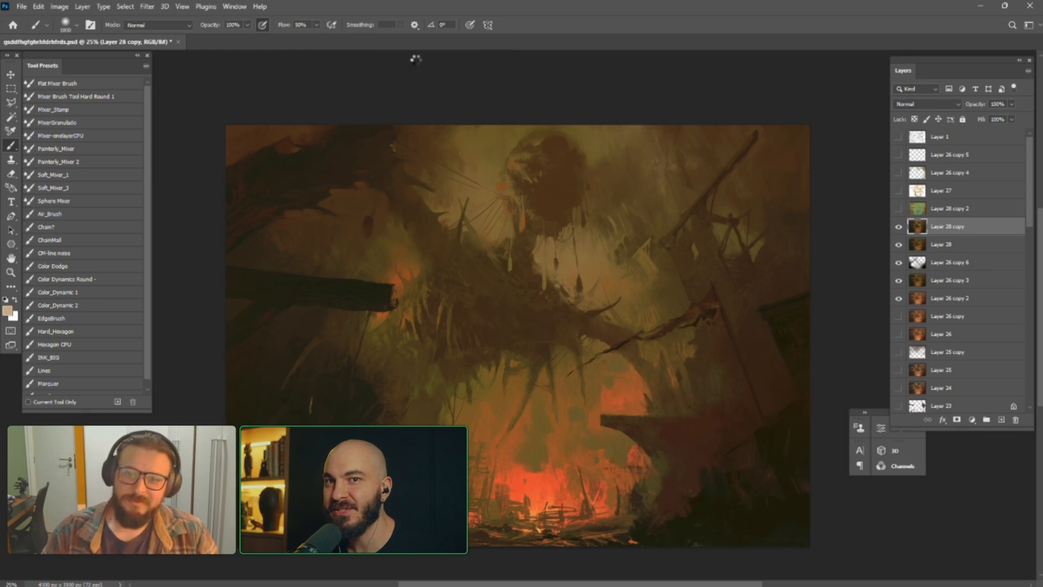
key(ctrl+minus)
key(ctrl+plus)
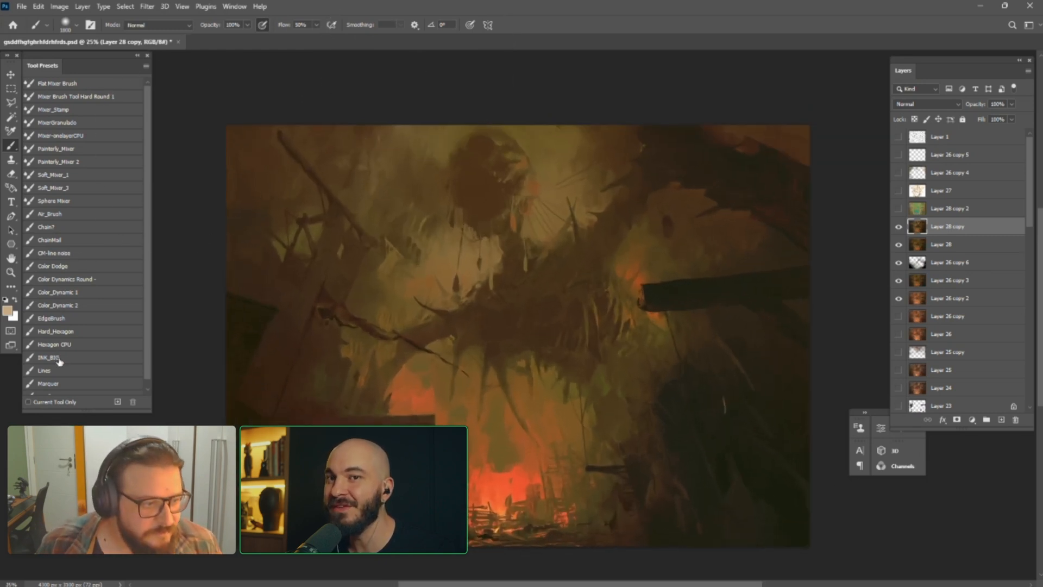
Outline the background beside the hanging round mass and its strands with a freehand Lasso selection
key(l)
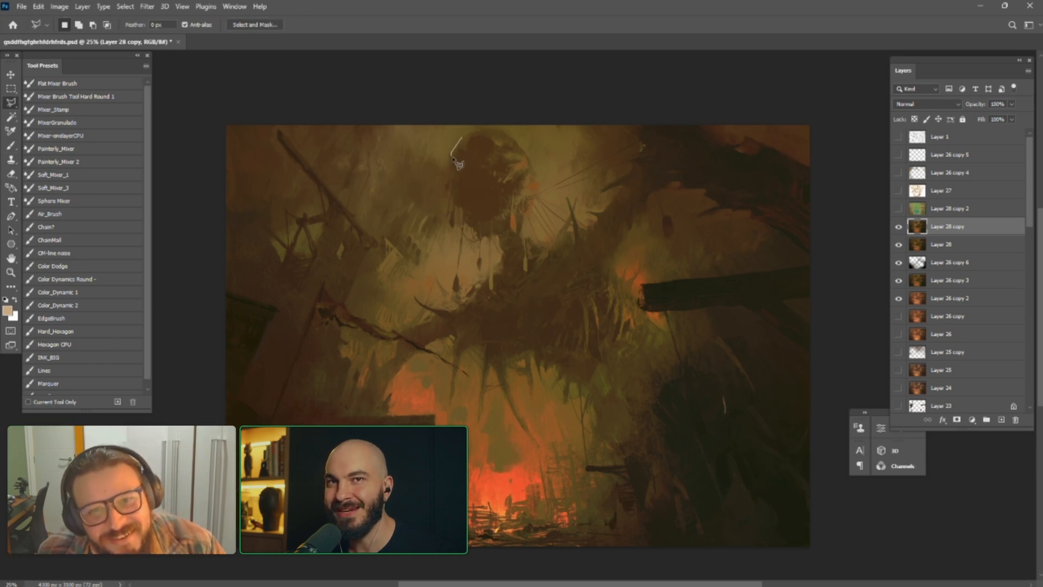
key(ctrl+d)
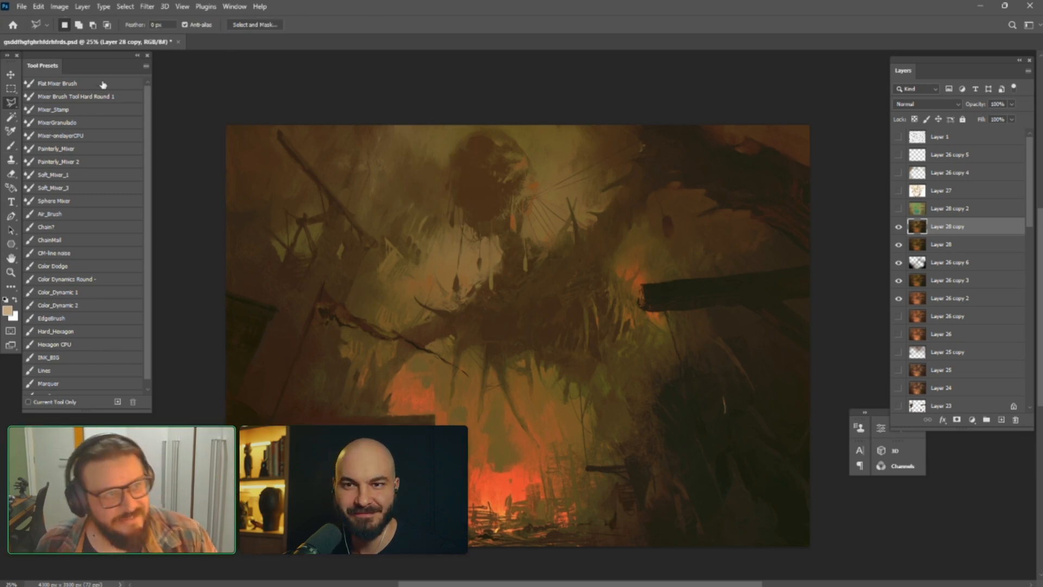
right_click(11, 103)
click(48, 103)
drag(455, 165, 463, 236)
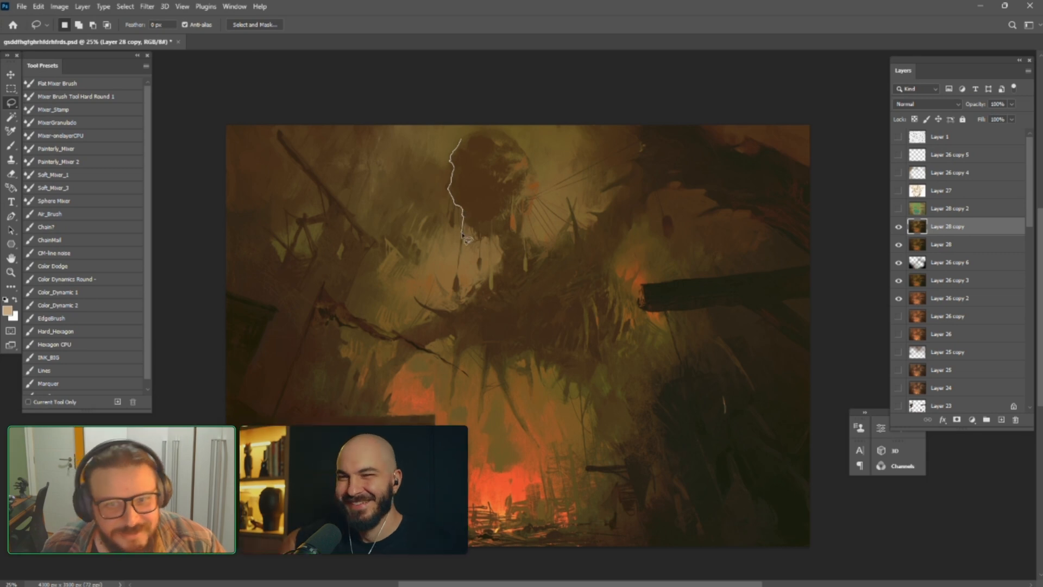
mouse_move(459, 281)
mouse_down()
mouse_move(390, 271)
mouse_move(349, 202)
mouse_move(342, 166)
mouse_move(412, 113)
mouse_move(469, 125)
mouse_up()
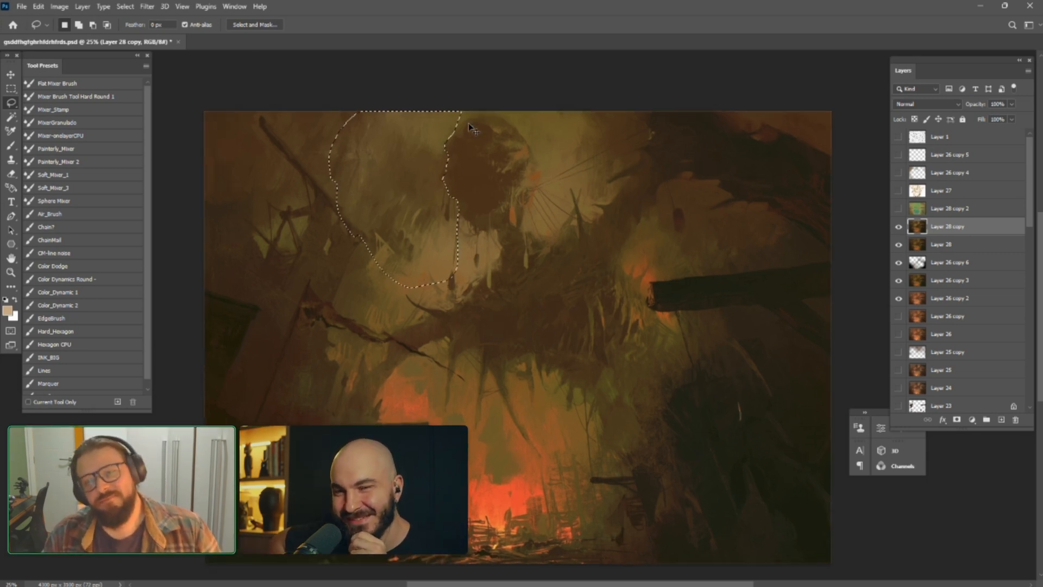
Subtract the hanging strands from the lasso selection, extend it along the round mass's upper edge, and deselect
key(ctrl+plus)
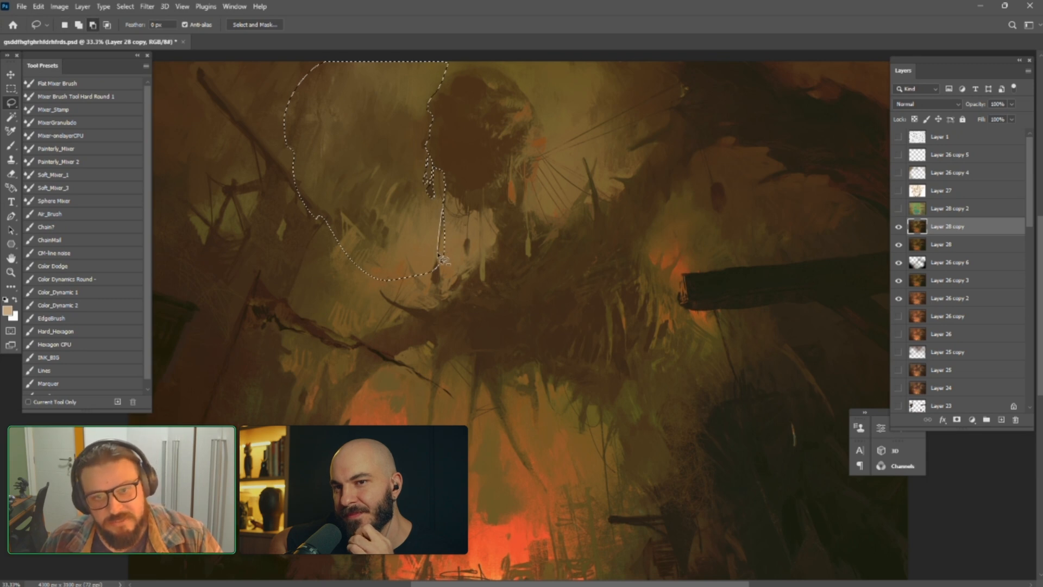
drag(443, 234, 439, 266)
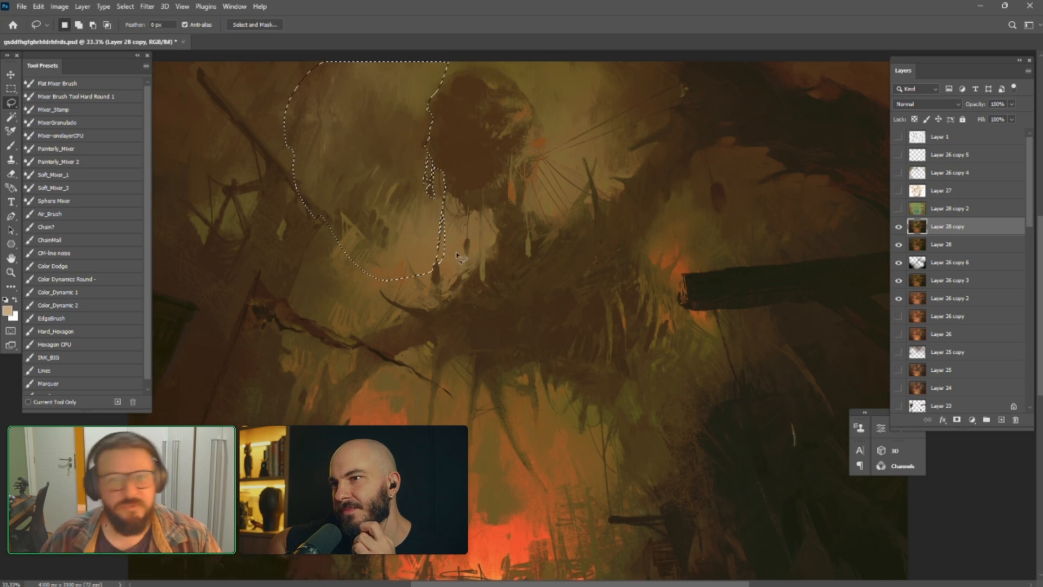
key(alt)
key(shift)
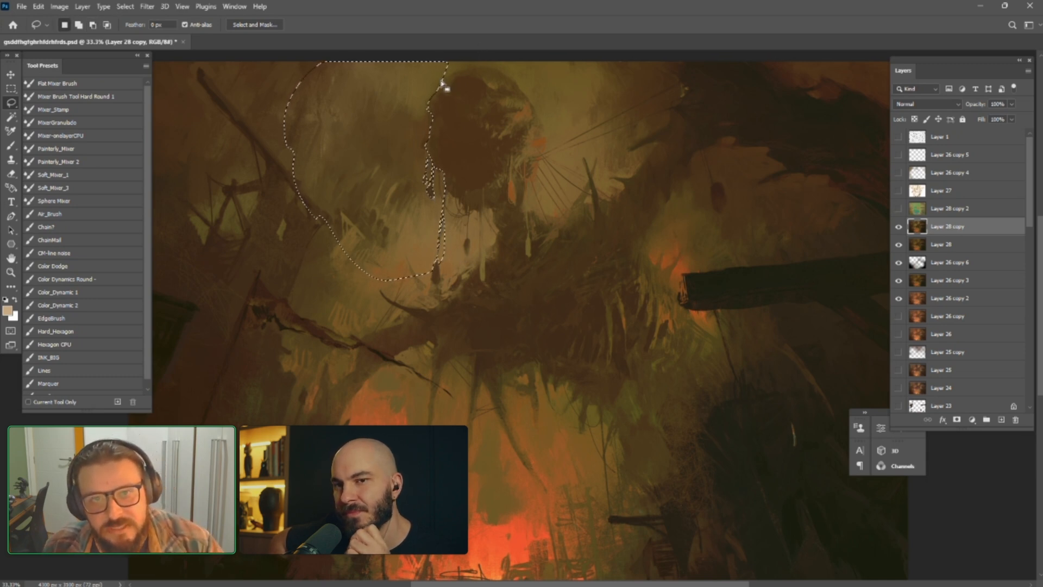
mouse_move(467, 72)
mouse_down()
mouse_move(487, 61)
mouse_move(450, 51)
mouse_up()
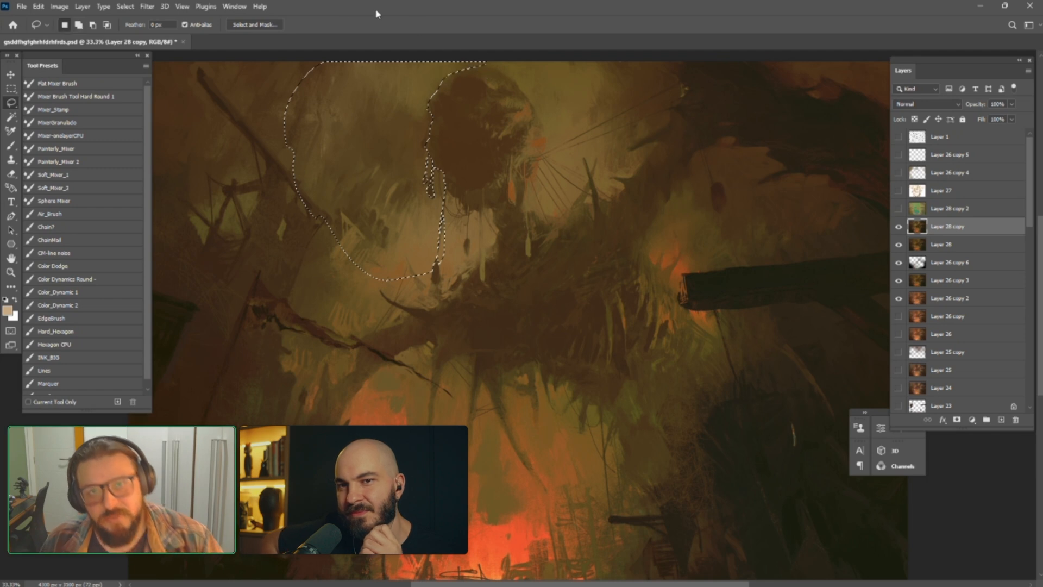
key(ctrl+d)
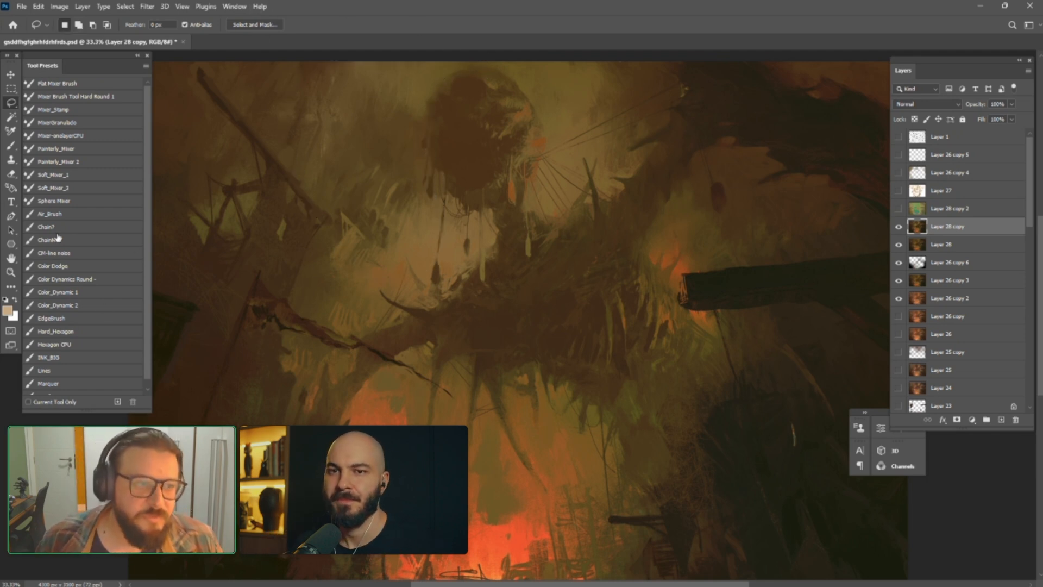
Paint soft brown haze over the background edge of the round mass on Layer 28 copy with the Air_Brush preset
click(54, 214)
alt+click(545, 135)
key(bracketleft)
key(bracketleft)
key(bracketleft)
drag(435, 128, 416, 113)
key(bracketleft)
key(bracketleft)
key(bracketleft)
key(bracketleft)
key(bracketleft)
key(bracketleft)
key(bracketleft)
key(bracketleft)
key(bracketleft)
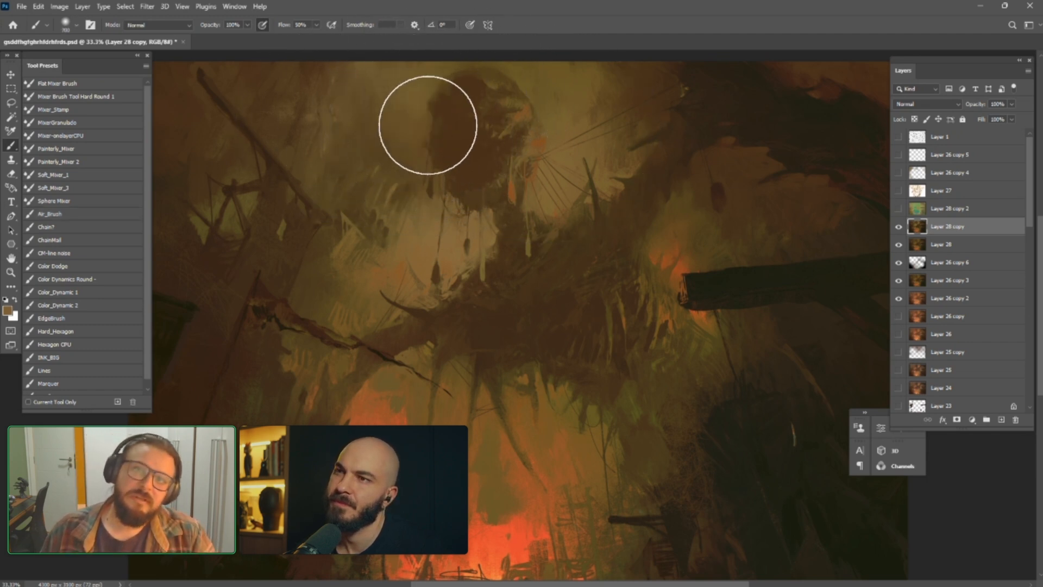
Extend the soft airbrushed haze across the background beside the hanging round mass on Layer 28 copy, varying the brush size
key(bracketright)
key(bracketright)
key(bracketright)
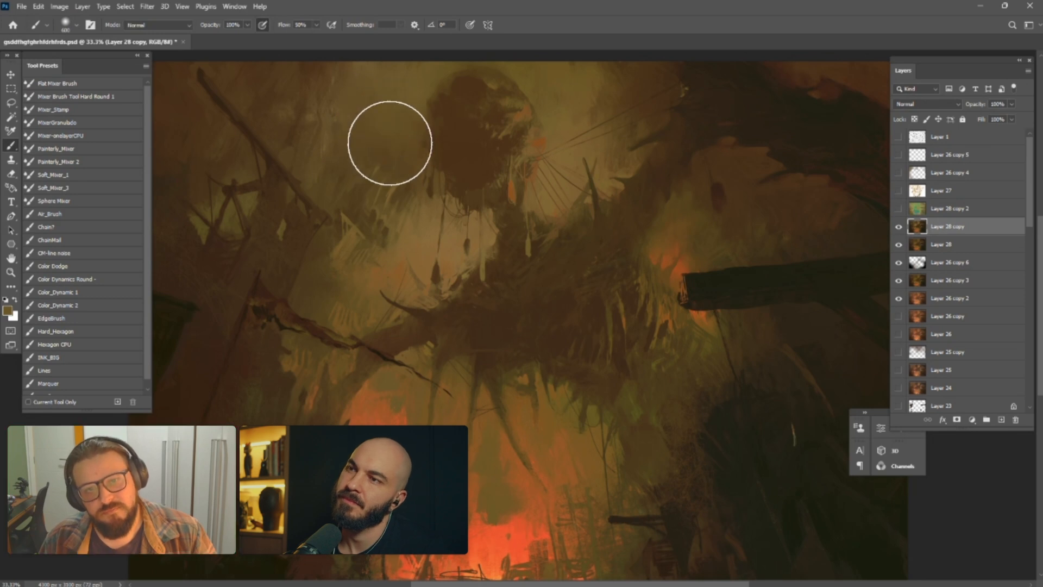
key(bracketleft)
key(bracketleft)
key(bracketleft)
key(bracketleft)
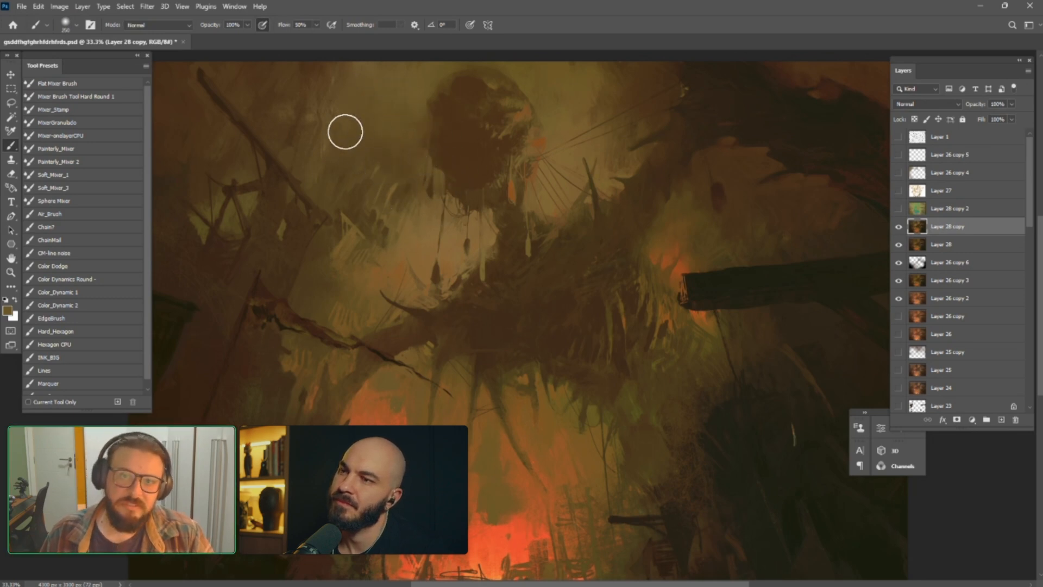
Flip the canvas horizontally to view the whole composition mirrored
key(ctrl+minus)
key(ctrl+minus)
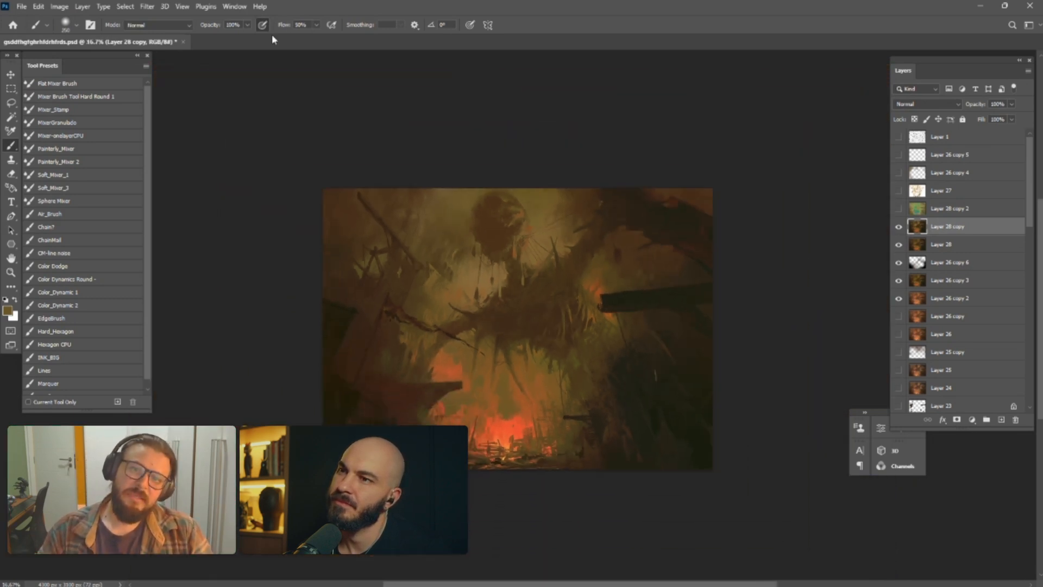
key(ctrl+shift+h)
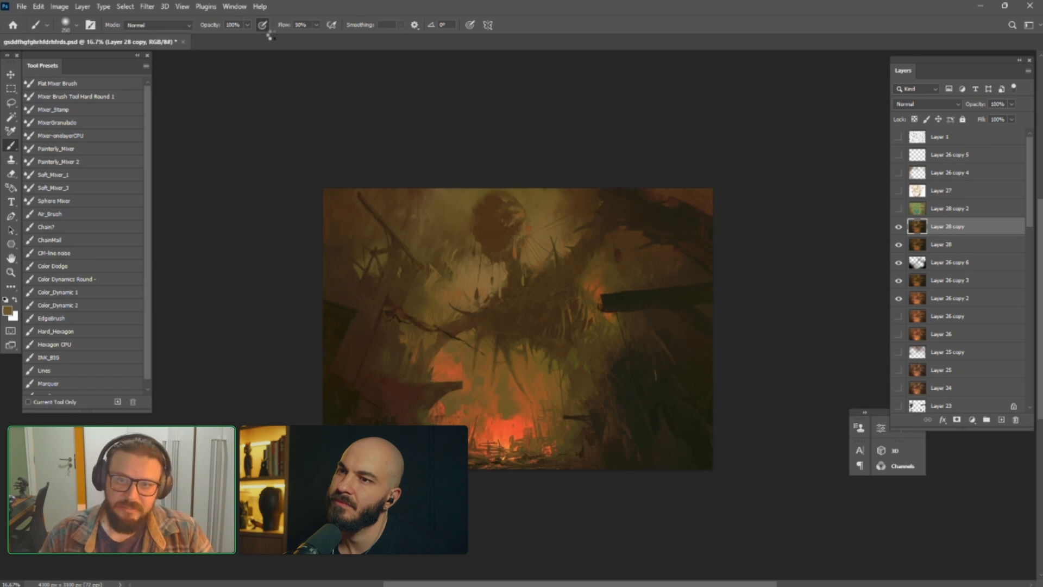
key(ctrl+plus)
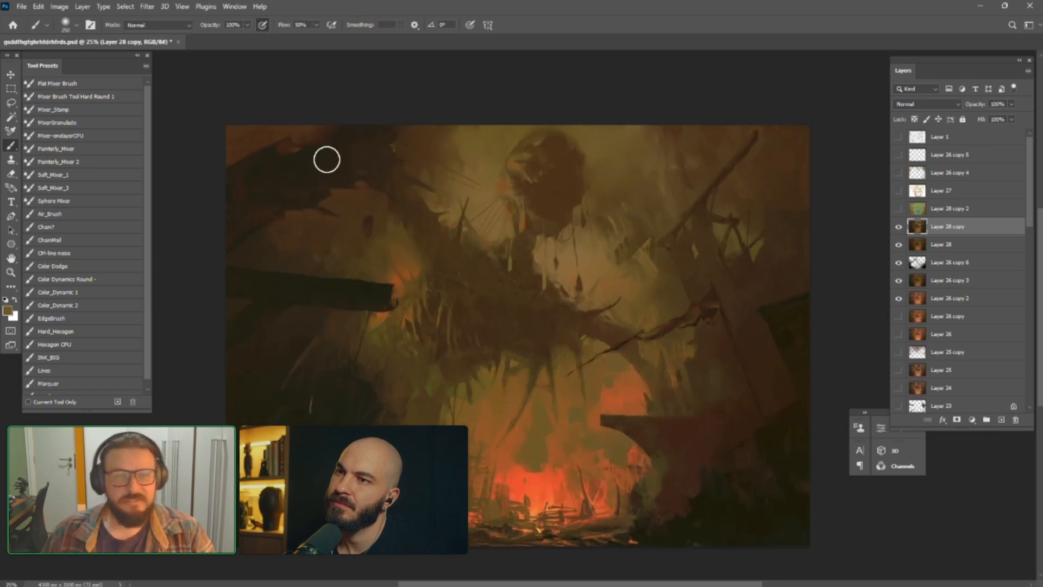
mouse_move(503, 344)
mouse_down()
mouse_move(487, 345)
mouse_move(466, 311)
mouse_up()
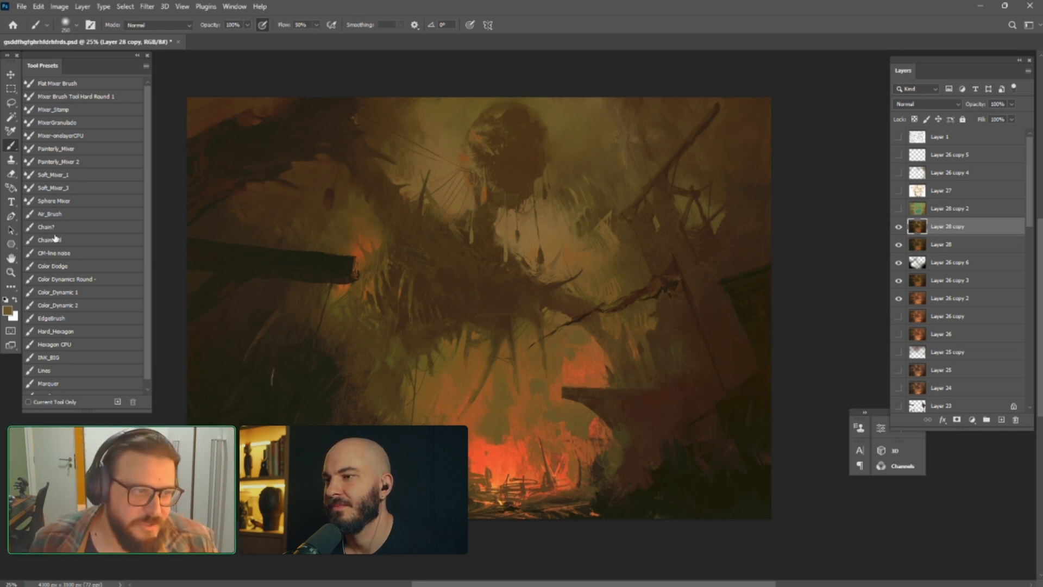
Paint thin background-coloured strokes around the ropes by the upper dark beam with a reduced INK_BIG brush
click(75, 358)
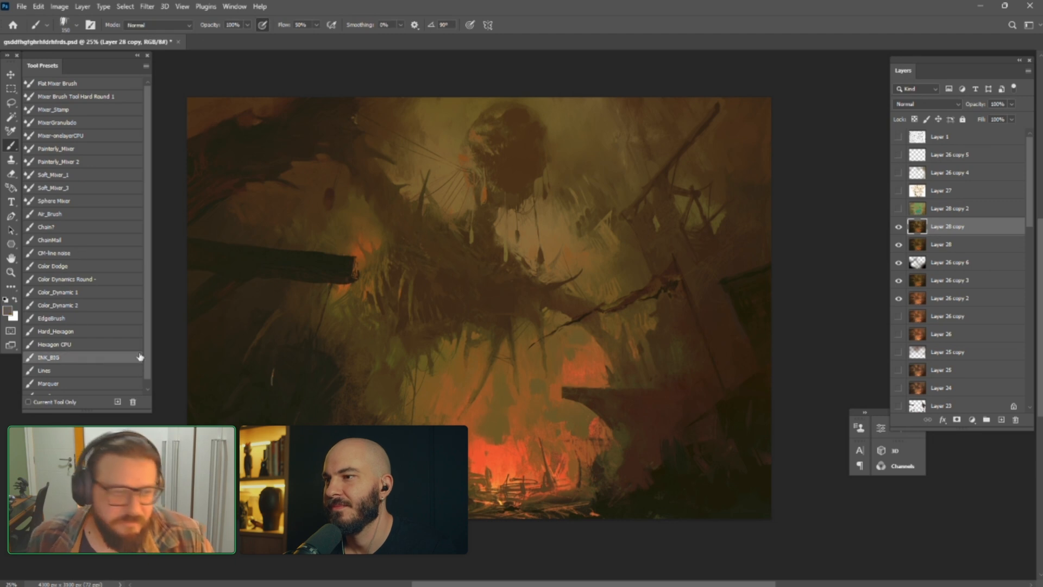
alt+click(533, 106)
key(bracketleft)
key(bracketleft)
key(bracketleft)
key(bracketleft)
key(bracketleft)
key(bracketleft)
key(bracketleft)
key(bracketleft)
key(bracketleft)
key(bracketleft)
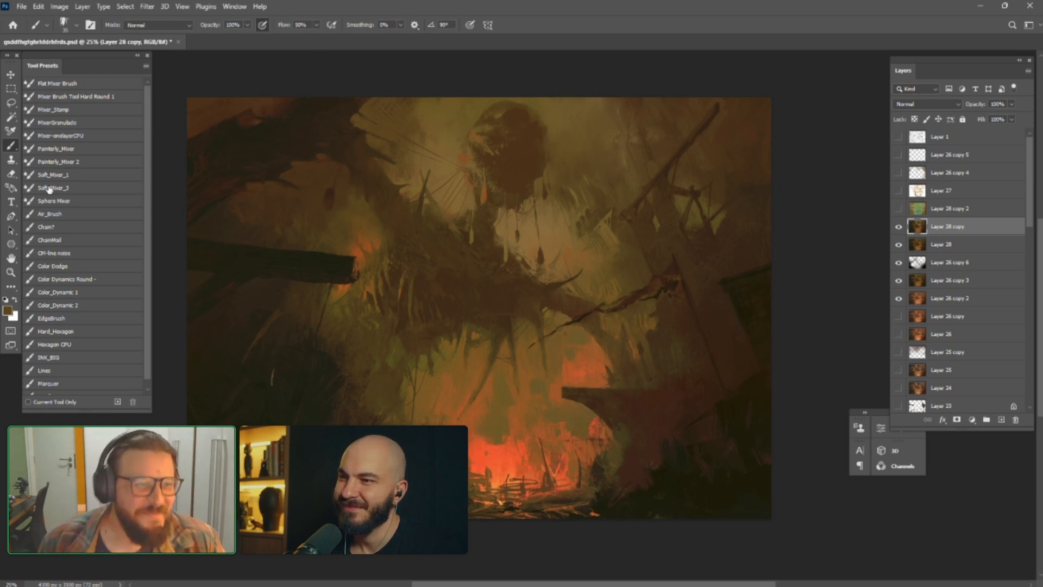
Blend the brushwork near the upper beam with an enlarged Painterly_Mixer brush, and flip the canvas horizontally
click(53, 149)
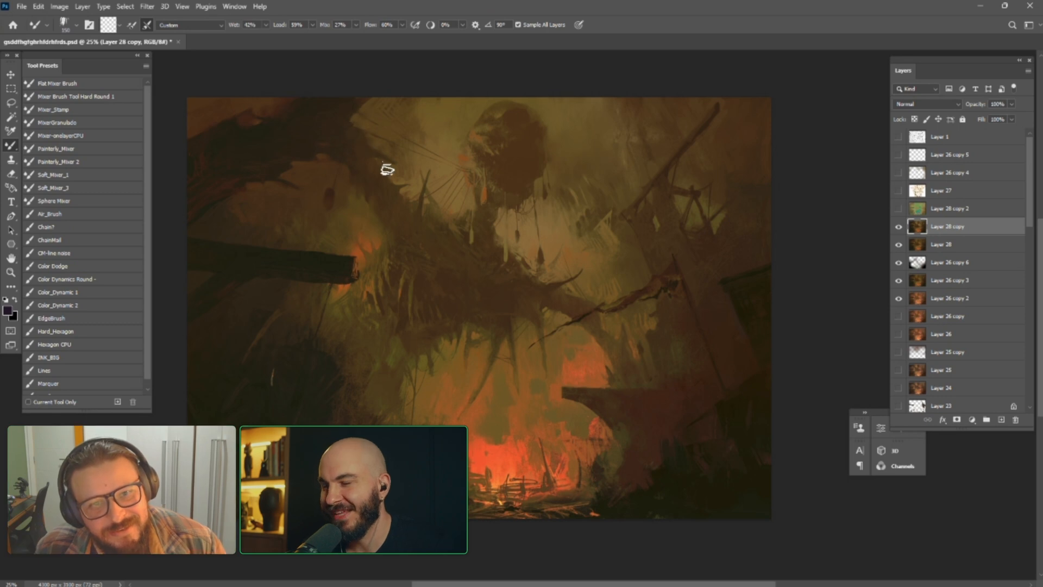
key(])
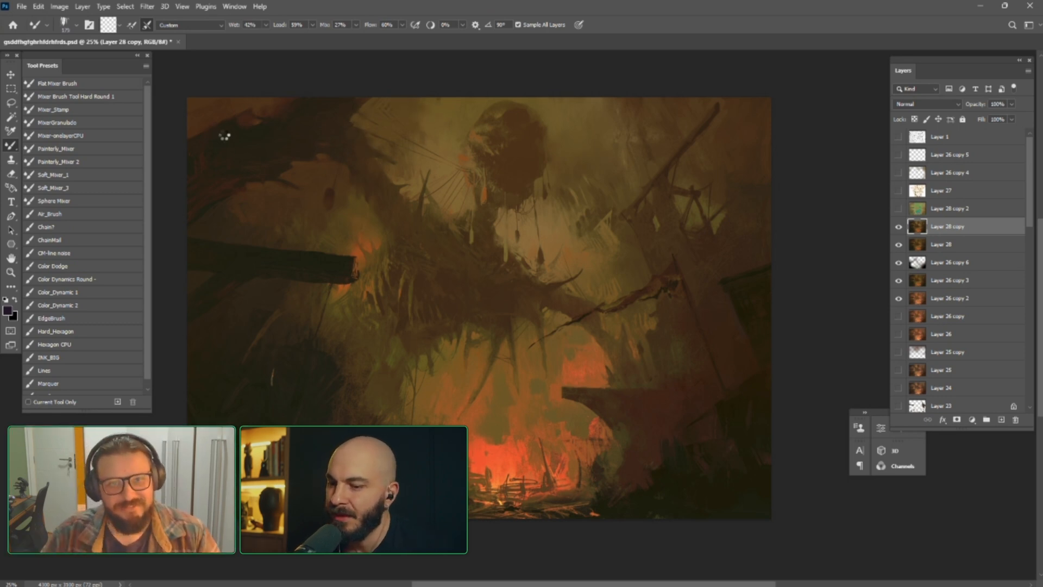
key(ctrl+shift+h)
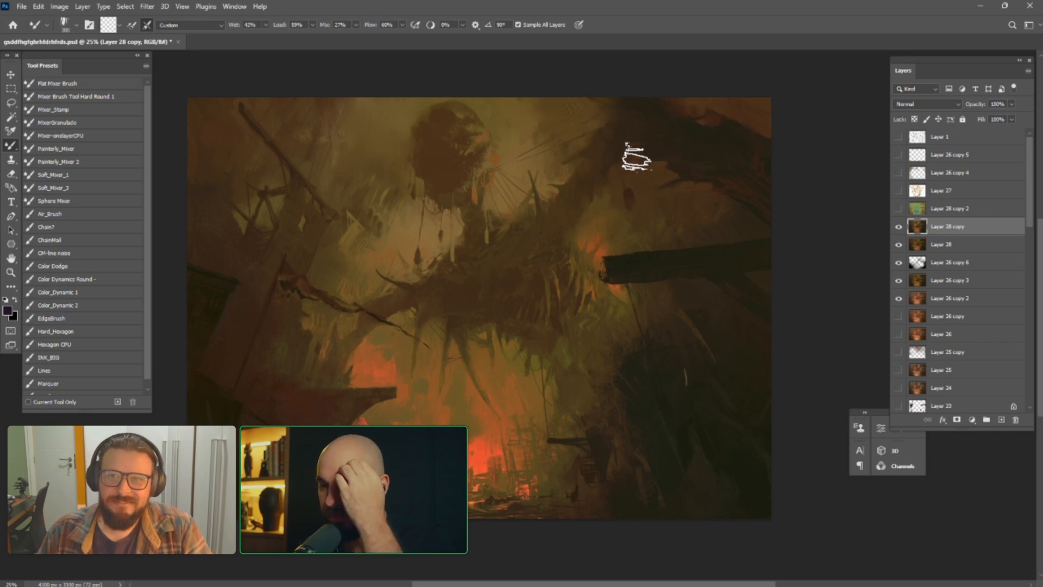
key(])
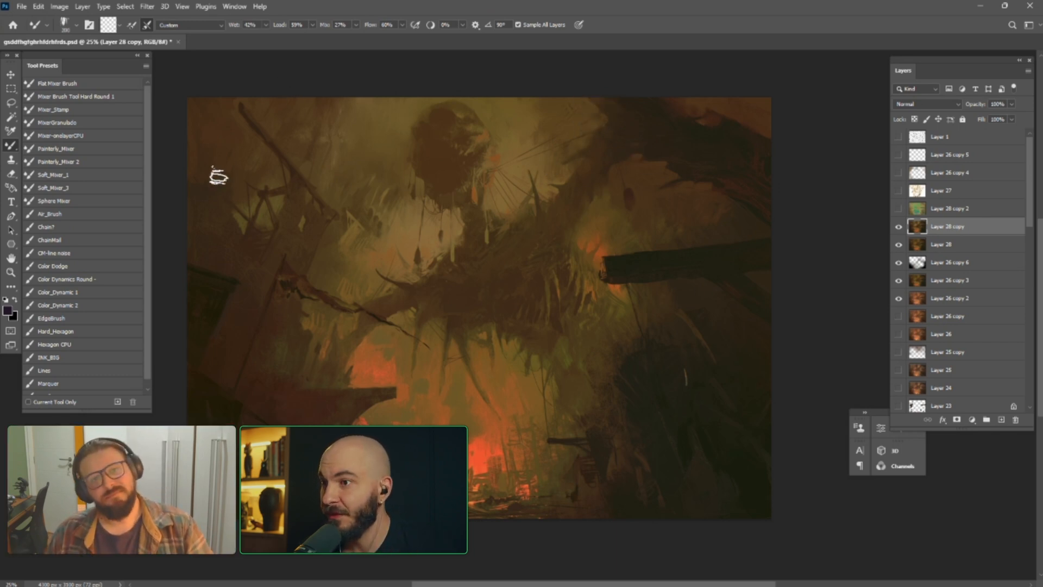
Refine the edge of the hanging round mass with the INK_BIG preset, using sampled brown and olive tones
click(64, 332)
click(60, 357)
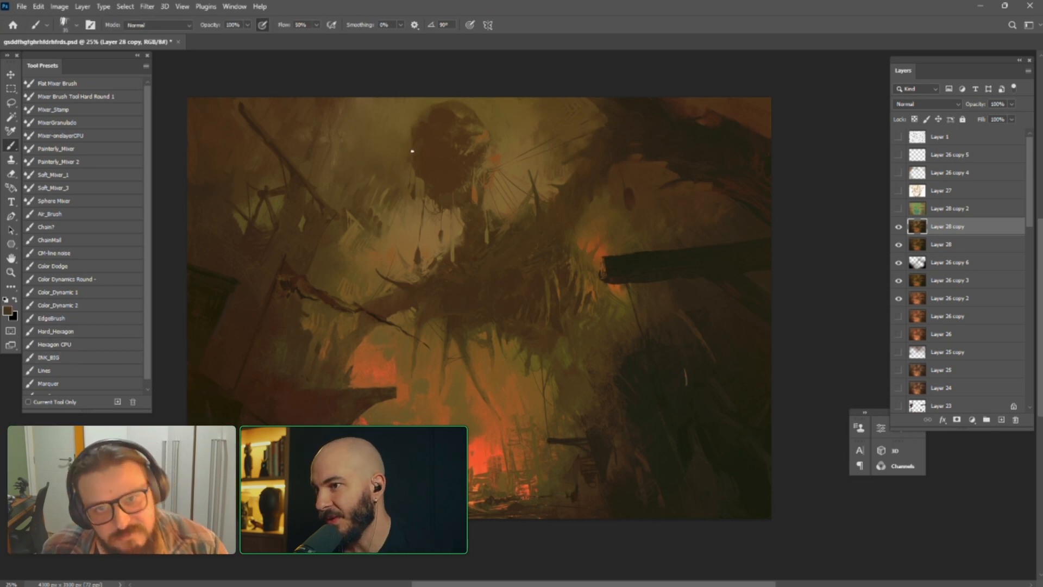
alt+click(421, 178)
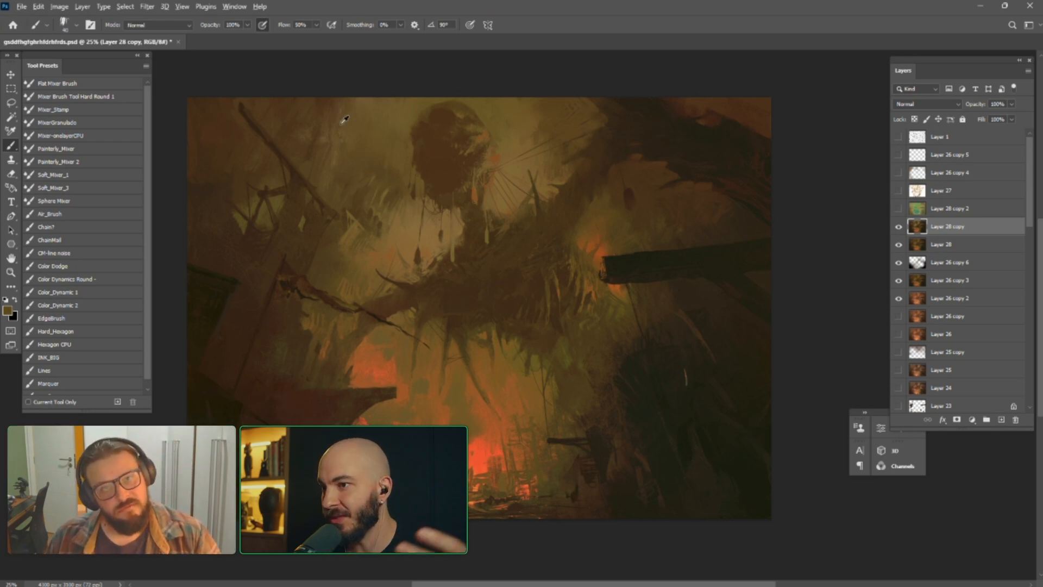
Compare the painting with the perspective grid on Layer 1, hide the grid, and review the whole image
click(898, 137)
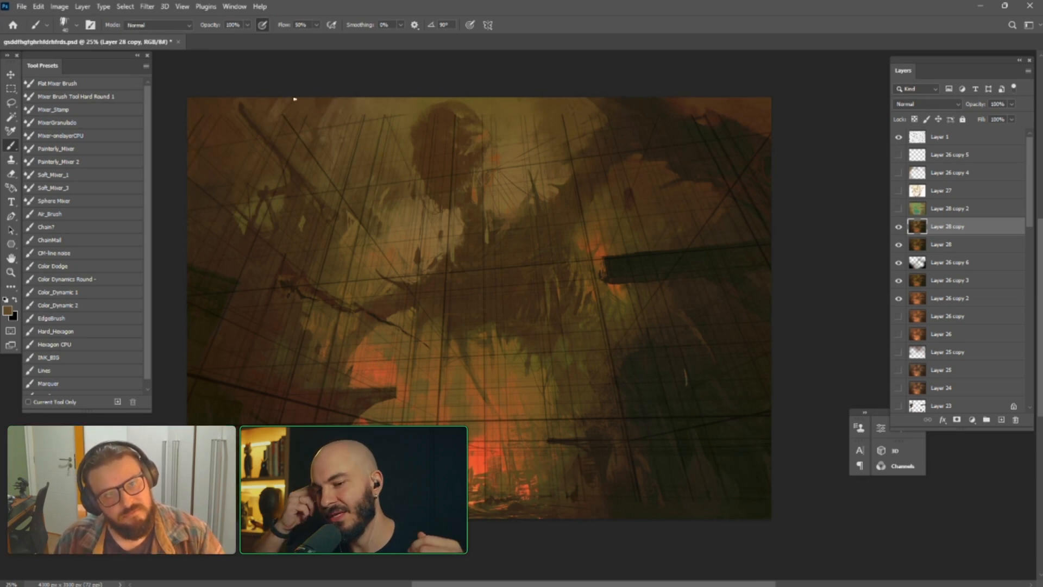
click(899, 137)
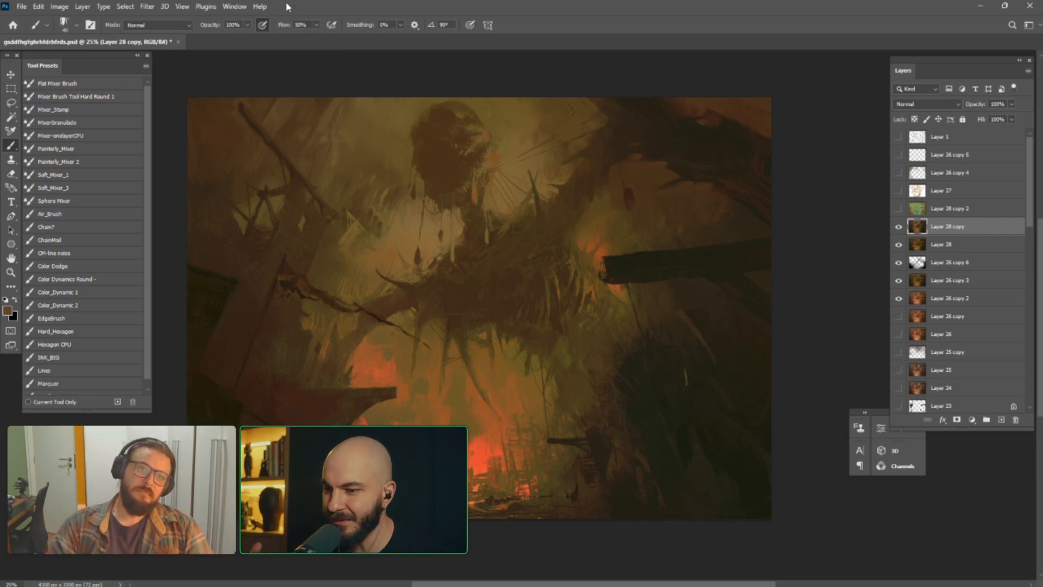
key(ctrl+minus)
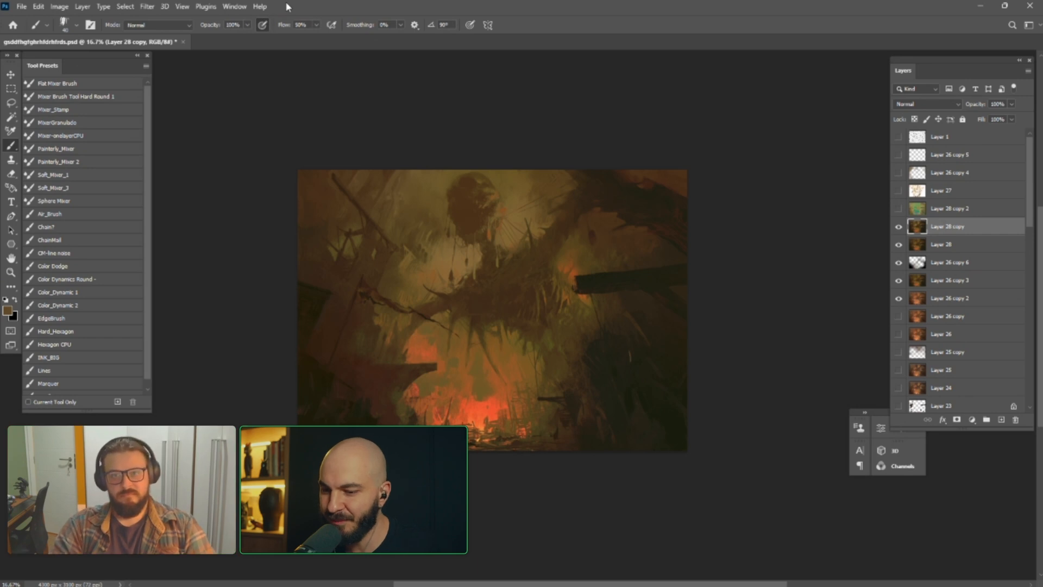
key(ctrl+plus)
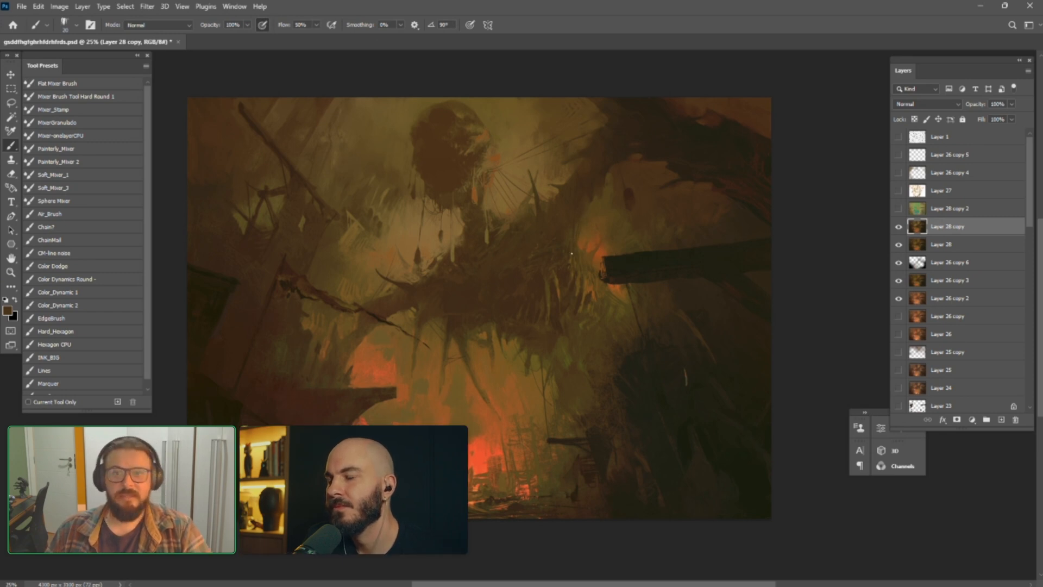
Flip the canvas horizontally and paint small orange highlights on the rope-side edge of the round mass, shaping them with olive
key(ctrl+shift+h)
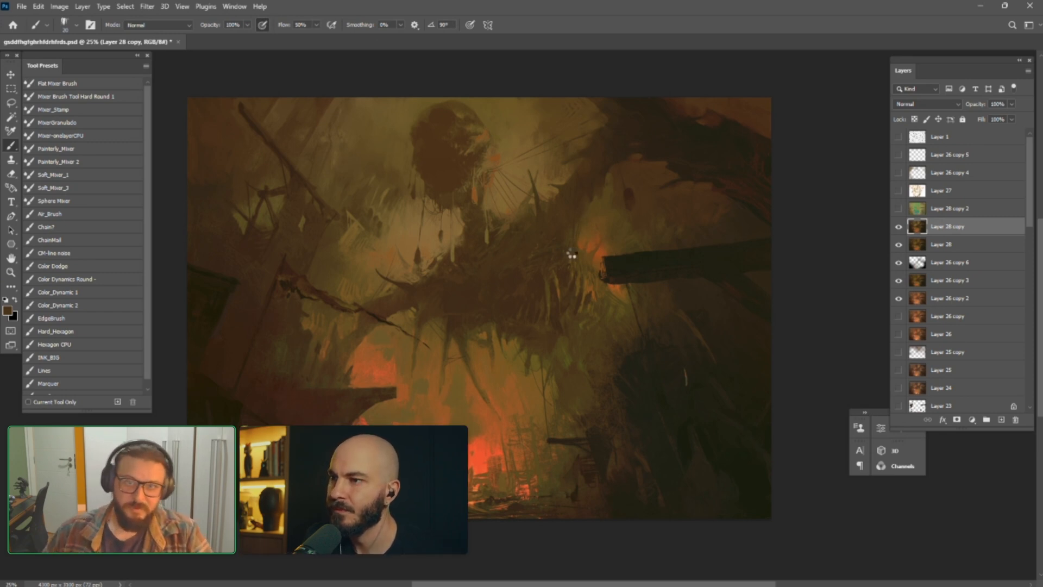
drag(547, 334, 534, 340)
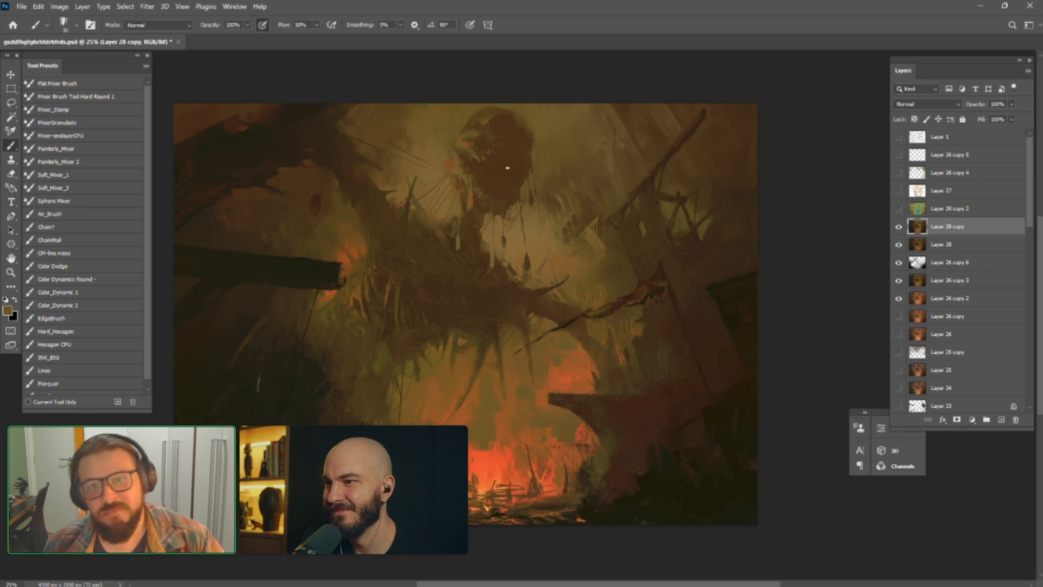
alt+click(517, 135)
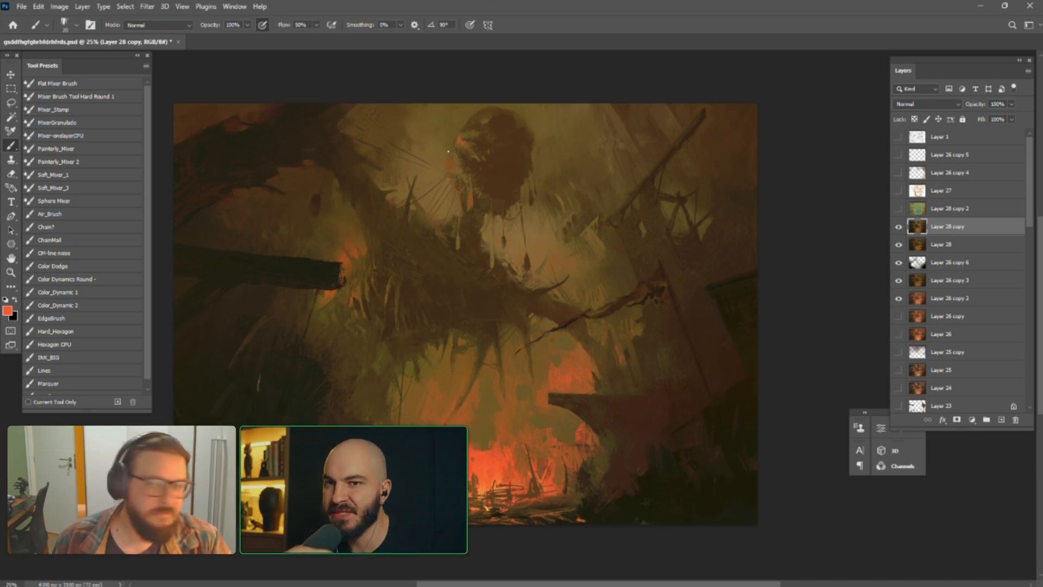
alt+click(460, 137)
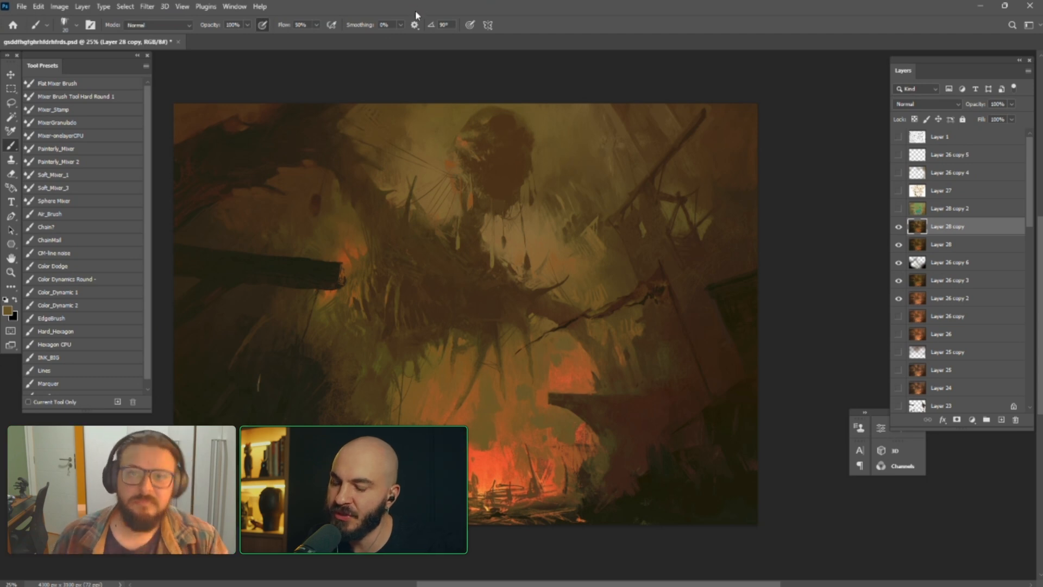
Add orange strokes sampled from the fire where the ropes meet the round mass, resample olive, and flip the canvas horizontally
scroll(465, 314, up, 3)
scroll(465, 314, down, 2)
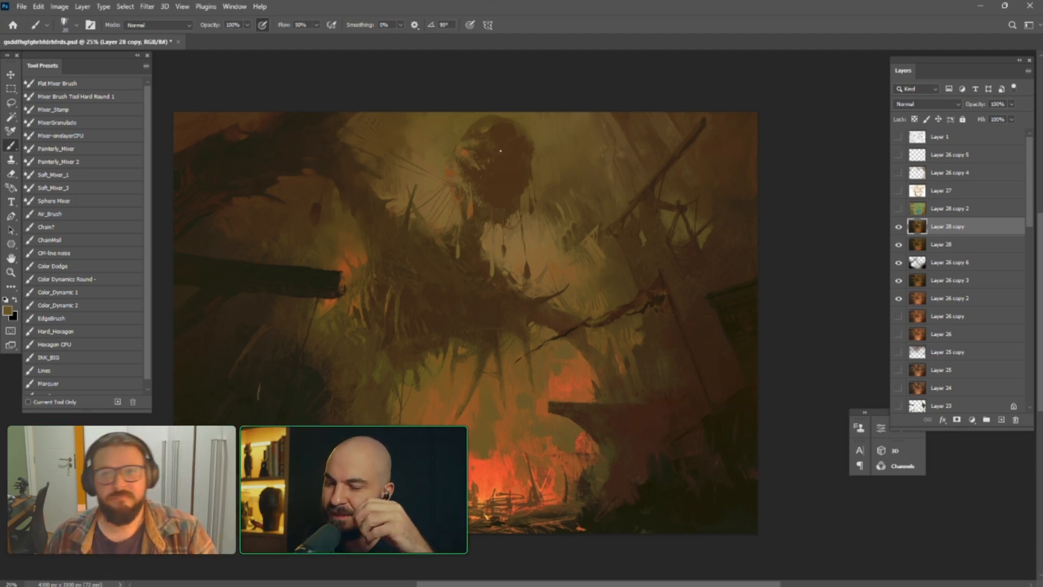
alt+click(500, 470)
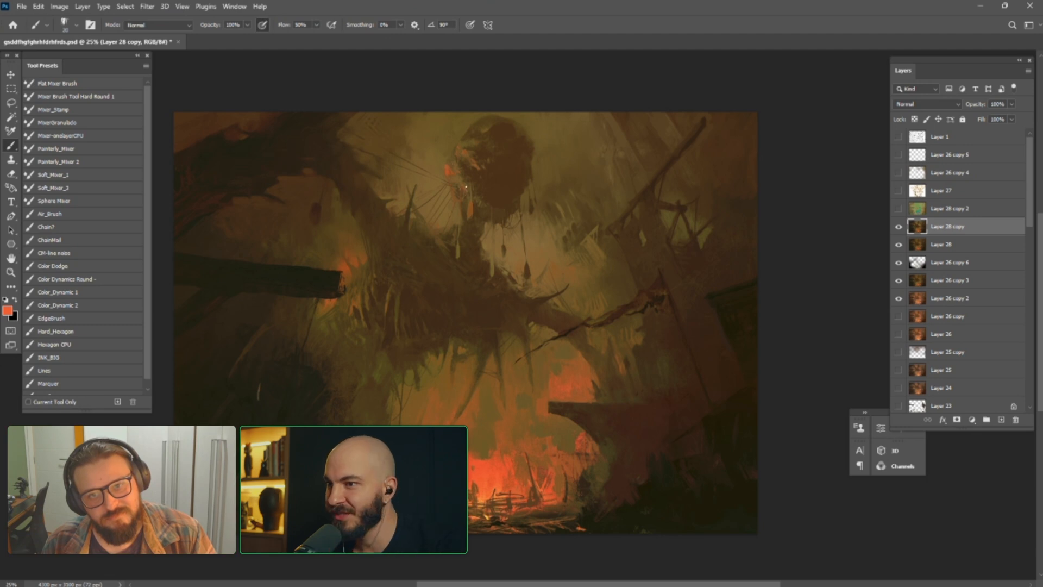
alt+click(450, 157)
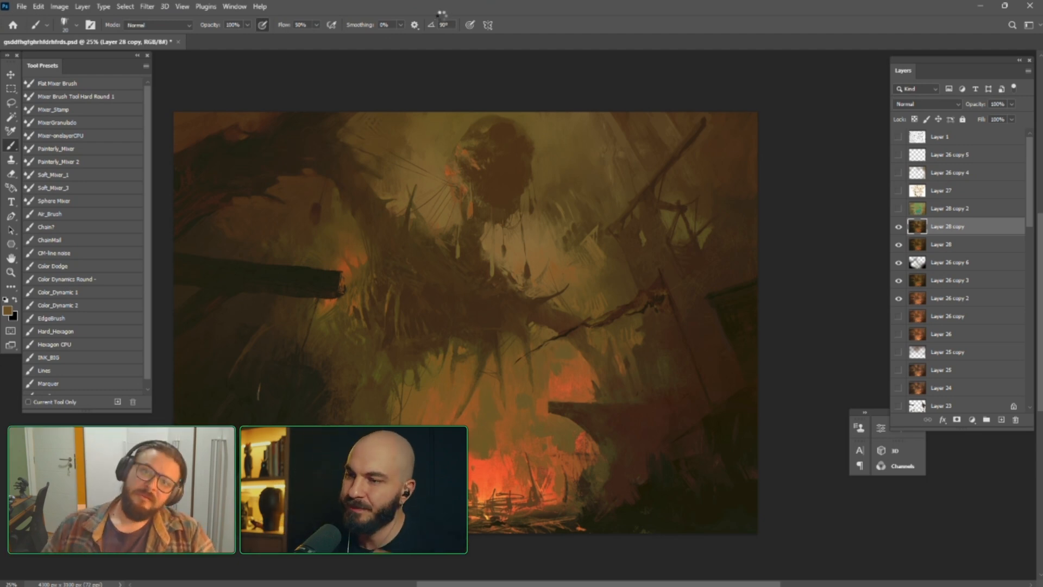
key(ctrl+shift+h)
drag(650, 226, 667, 213)
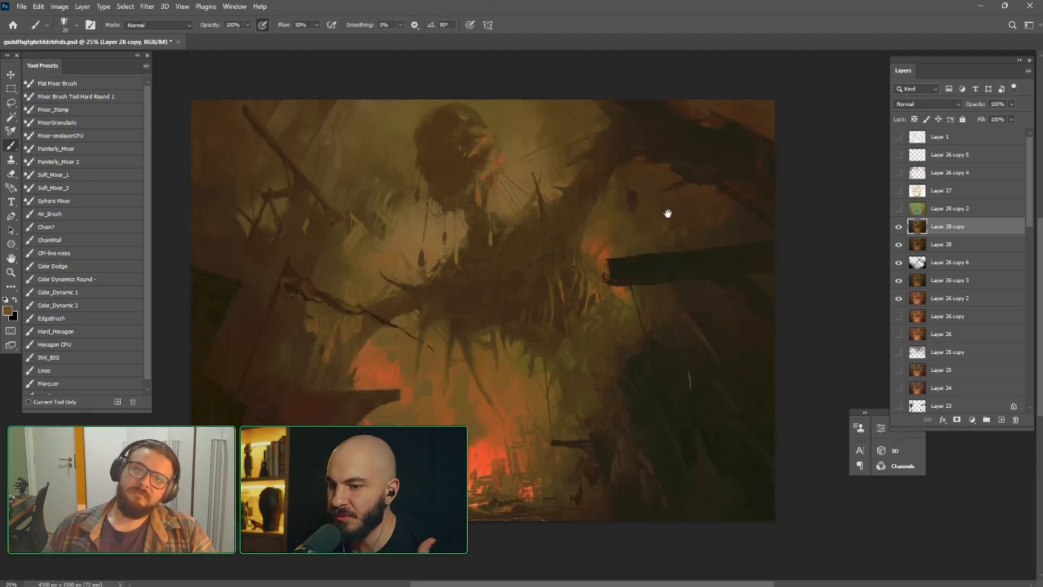